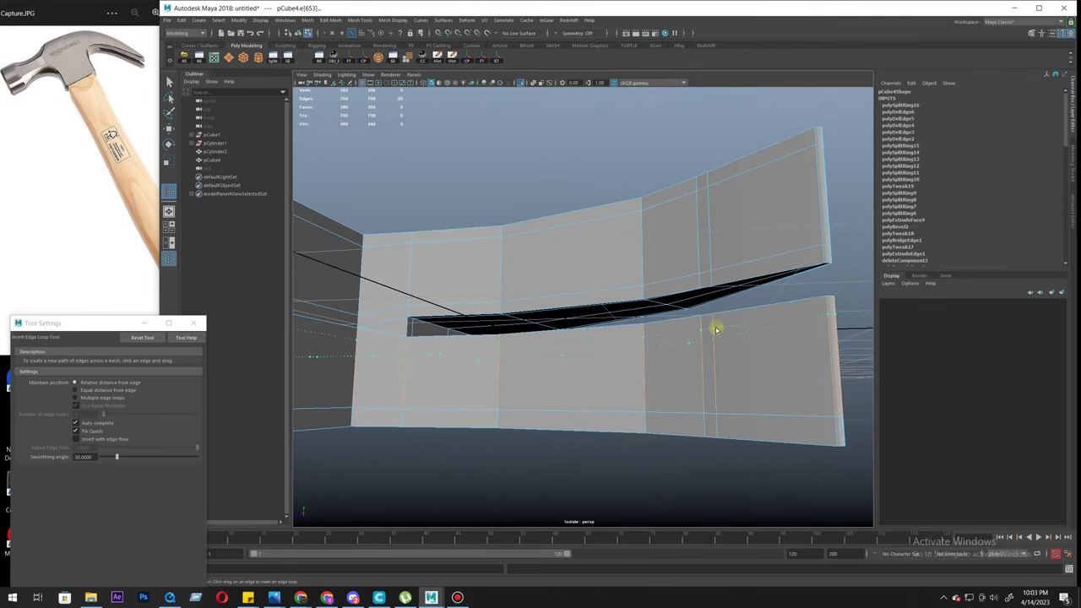
Step: Leave the edge loop tool and check the whole hammer head in smooth preview
alt+drag(786, 371, 683, 372)
key(w)
key(3)
key(F8)
click(644, 338)
alt+right_drag(682, 372, 731, 409)
click(664, 335)
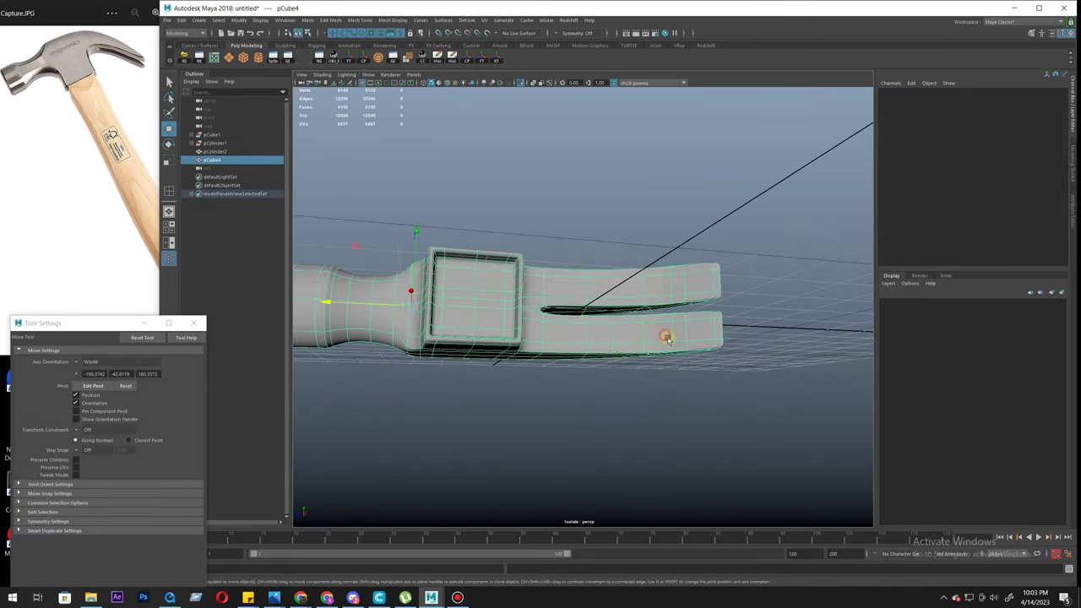
alt+middle_drag(663, 348, 596, 354)
alt+right_drag(596, 355, 682, 429)
Step: Compare the claw prongs unsmoothed and smoothed, examining their shape and the slot between them
key(1)
right_drag(668, 376, 608, 364)
drag(699, 425, 633, 319)
alt+right_drag(632, 318, 582, 335)
alt+drag(584, 335, 603, 364)
key(3)
right_drag(695, 252, 713, 201)
click(550, 395)
alt+drag(550, 396, 562, 327)
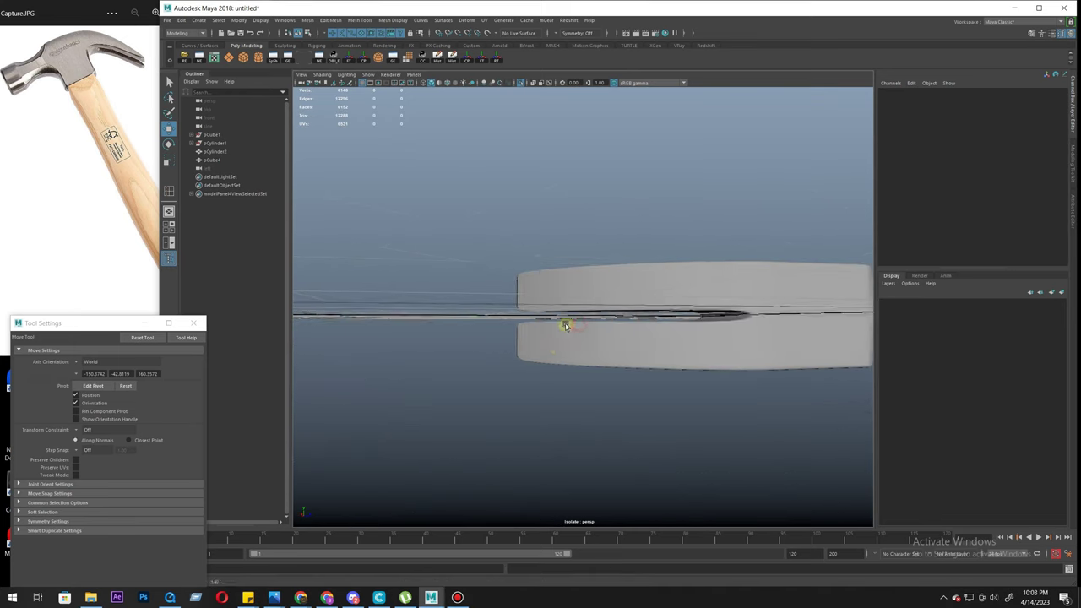
click(571, 368)
alt+drag(571, 369, 571, 362)
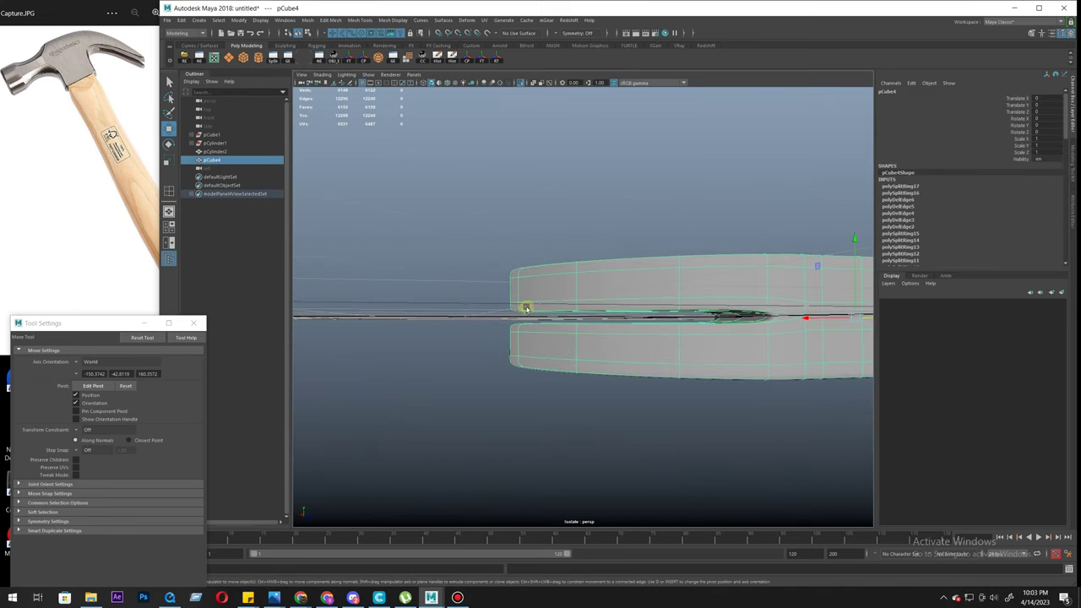
click(468, 384)
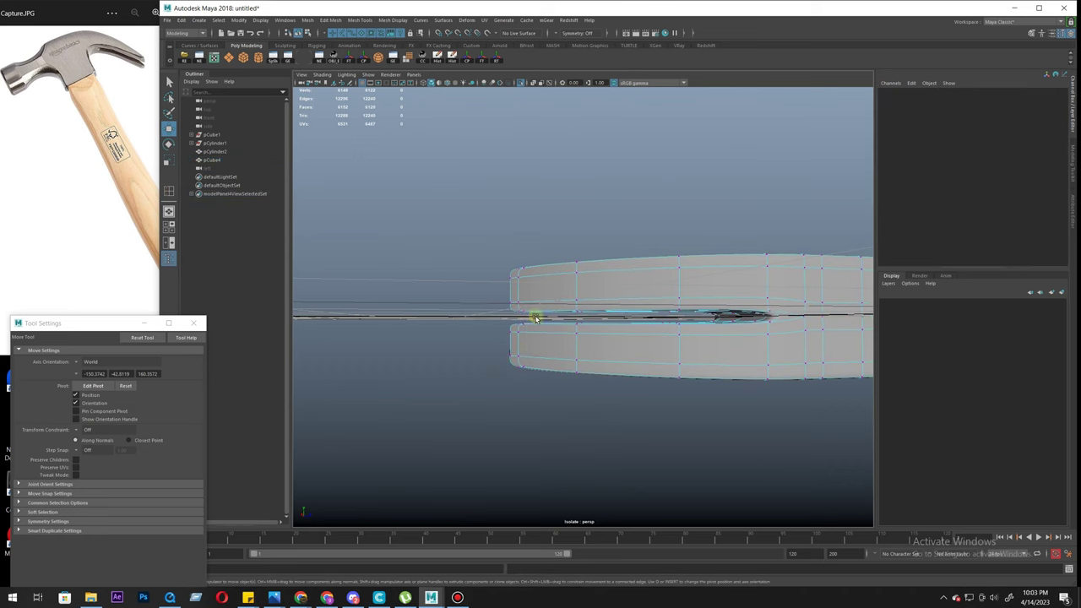
drag(525, 317, 534, 321)
key(r)
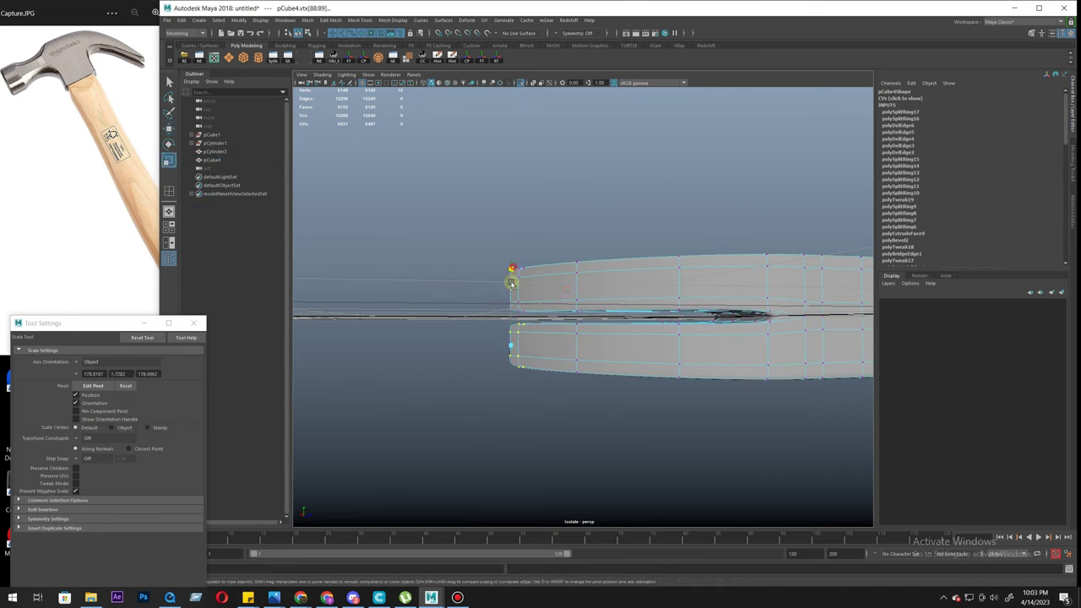
key(1)
drag(476, 241, 538, 324)
alt+drag(511, 252, 606, 360)
key(ctrl+z)
key(ctrl+z)
key(w)
key(F8)
Step: Turn off the isolated view and delete the construction history of the hammer head and handle
alt+drag(614, 300, 605, 343)
key(e)
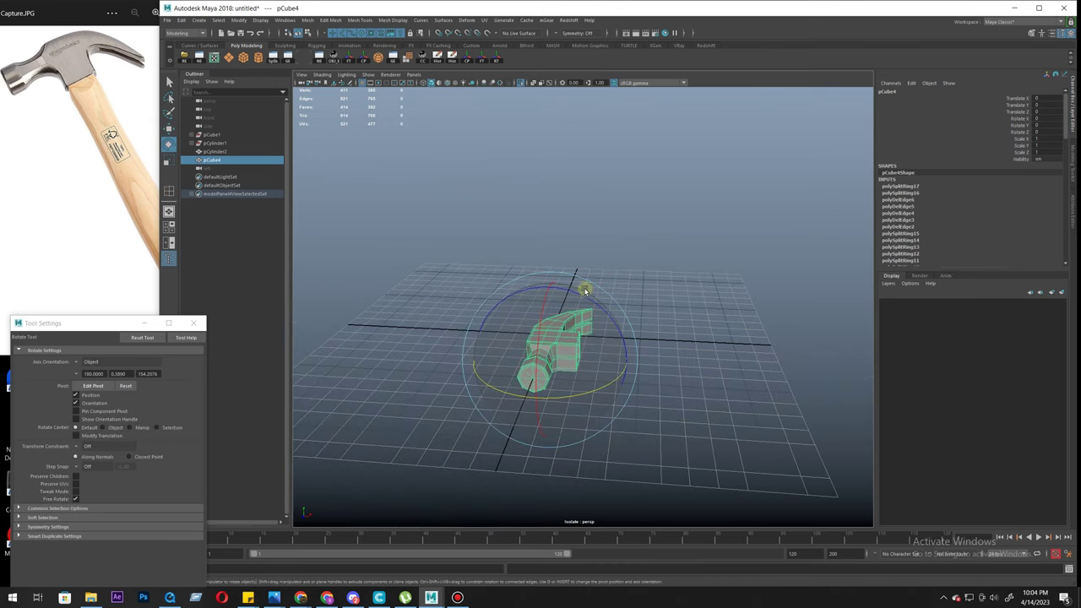
click(520, 83)
scroll(733, 238, down, 2)
drag(790, 250, 490, 492)
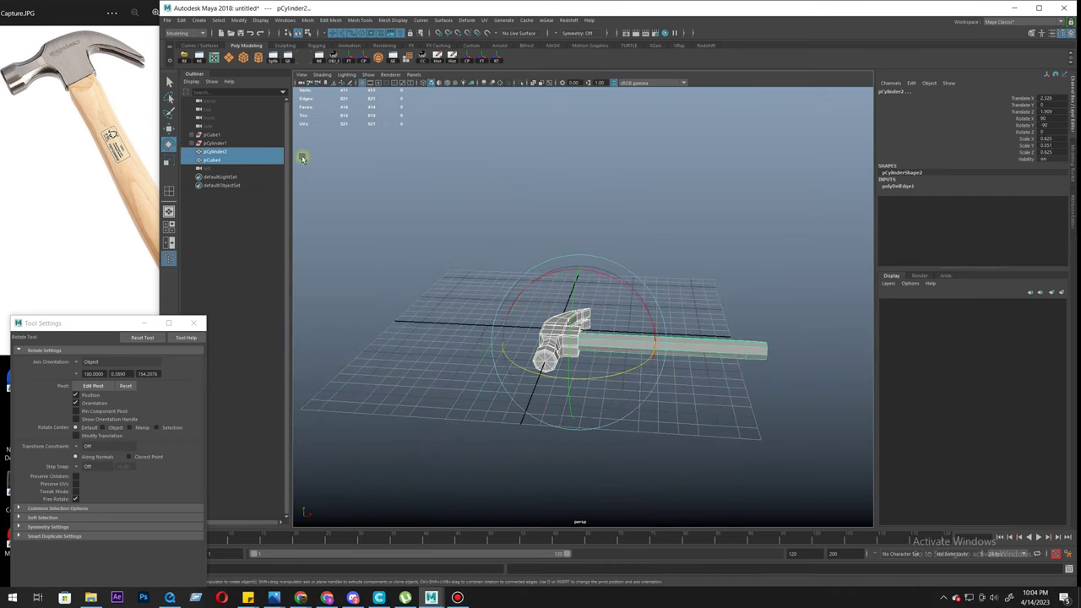
drag(493, 217, 1005, 557)
key(alt+shift+d)
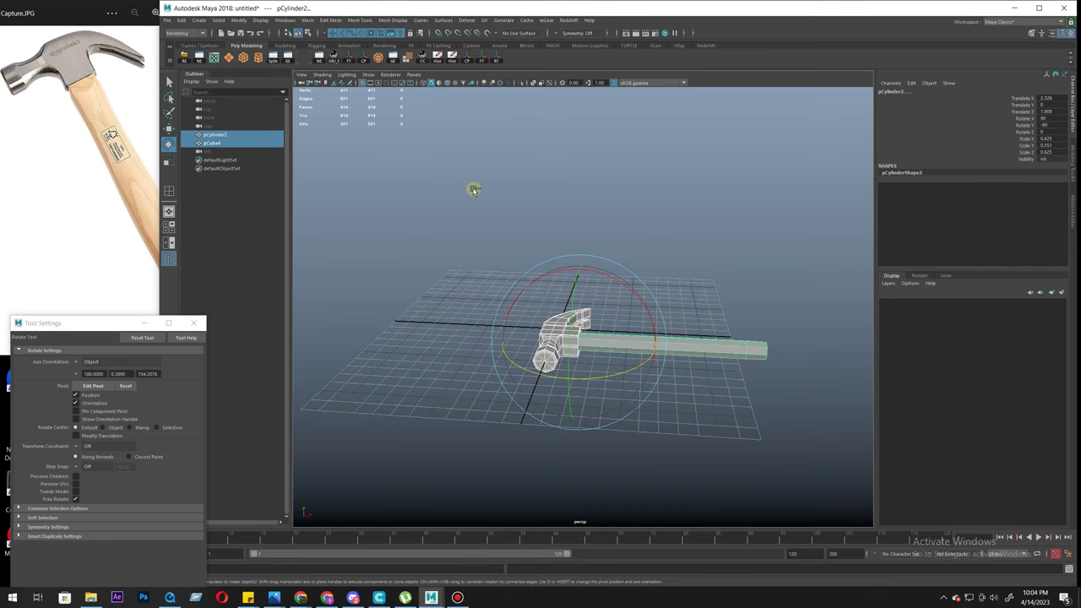
Step: Group the hammer head and handle and set the group's Z rotation to -90
key(ctrl+g)
drag(593, 264, 629, 388)
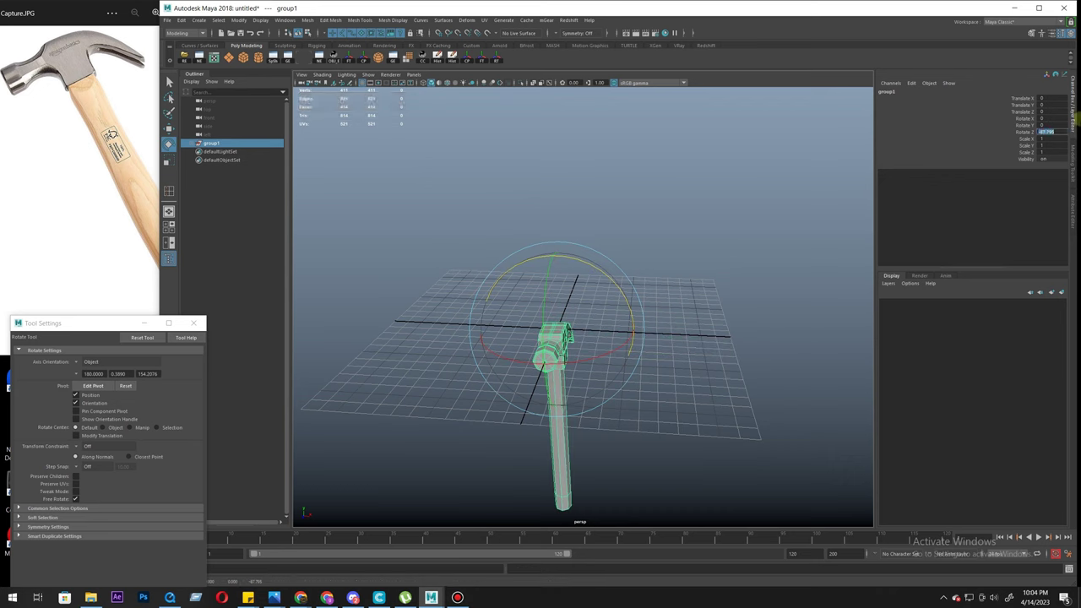
key(Return)
scroll(611, 309, down, 3)
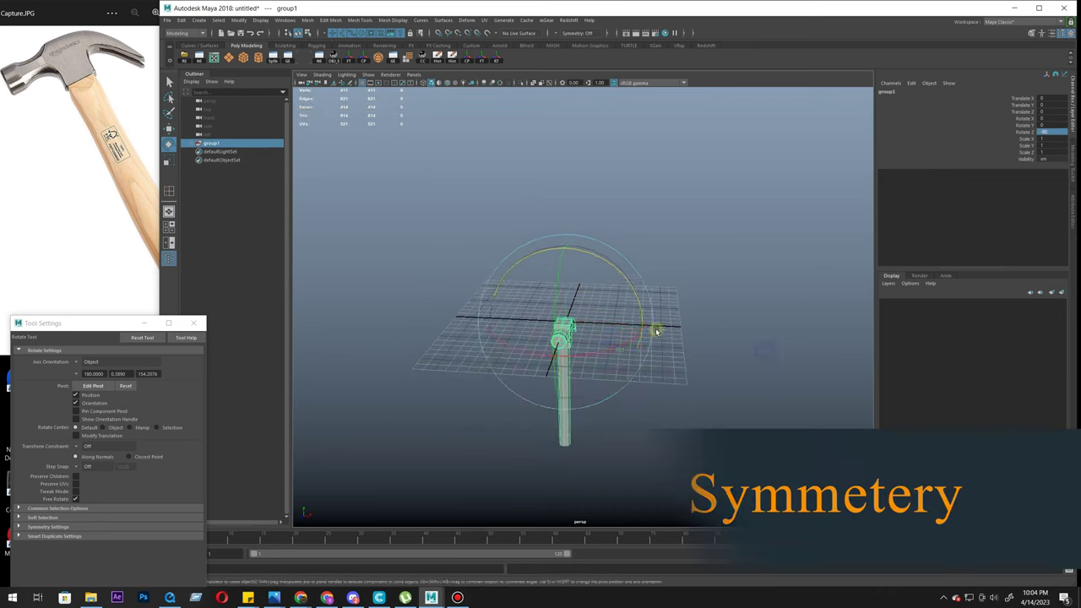
Step: Move the hammer group up about 13.3 units so the handle's lower end rests on the grid
key(w)
drag(578, 247, 579, 149)
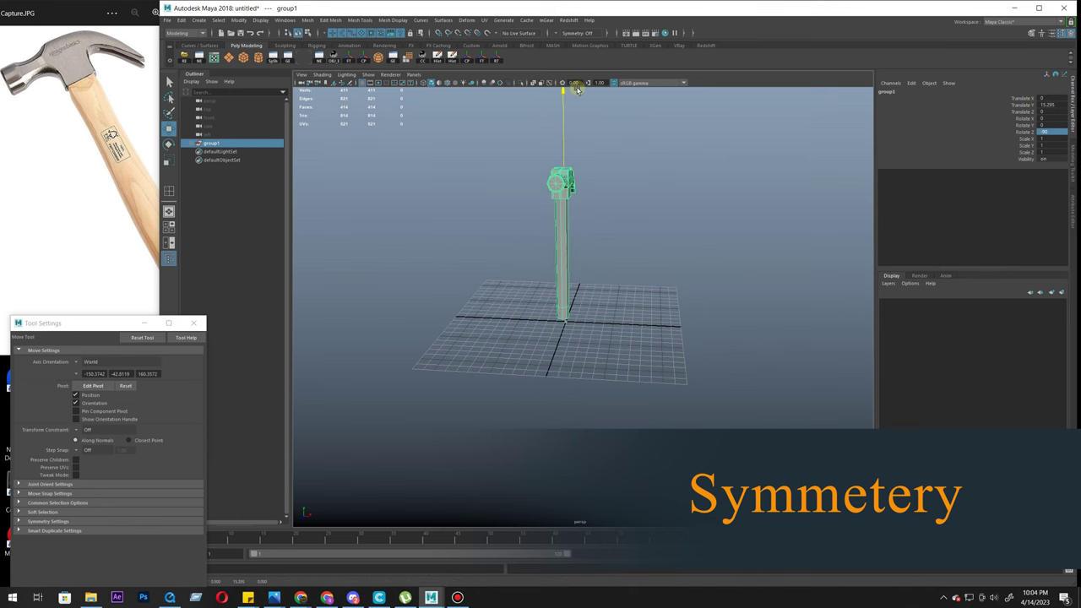
scroll(420, 326, up, 5)
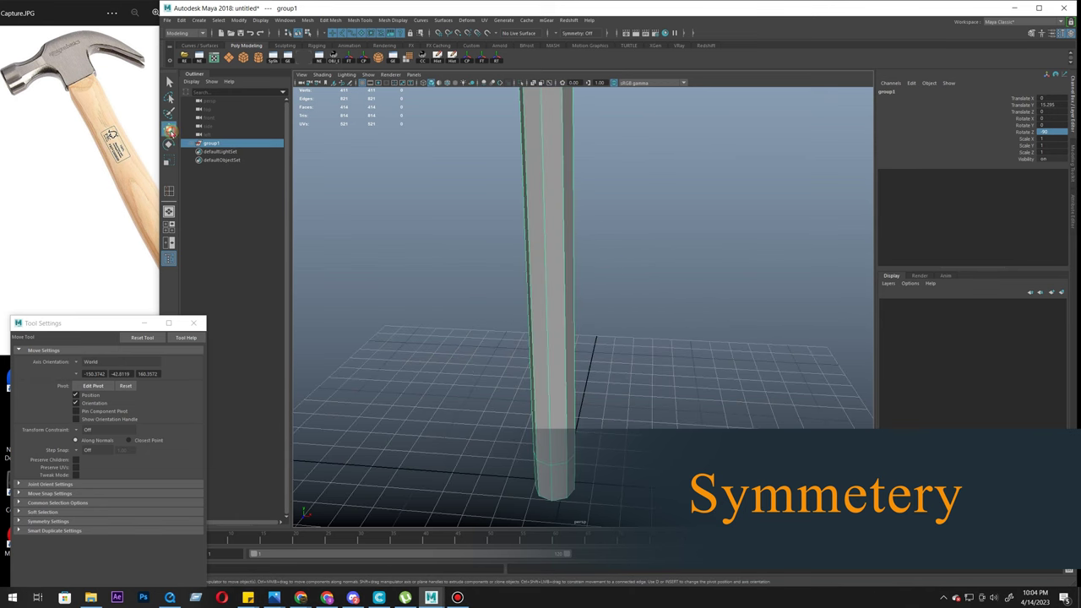
Step: Open the Move tool's symmetry settings and set the symmetry to Object X
double_click(169, 129)
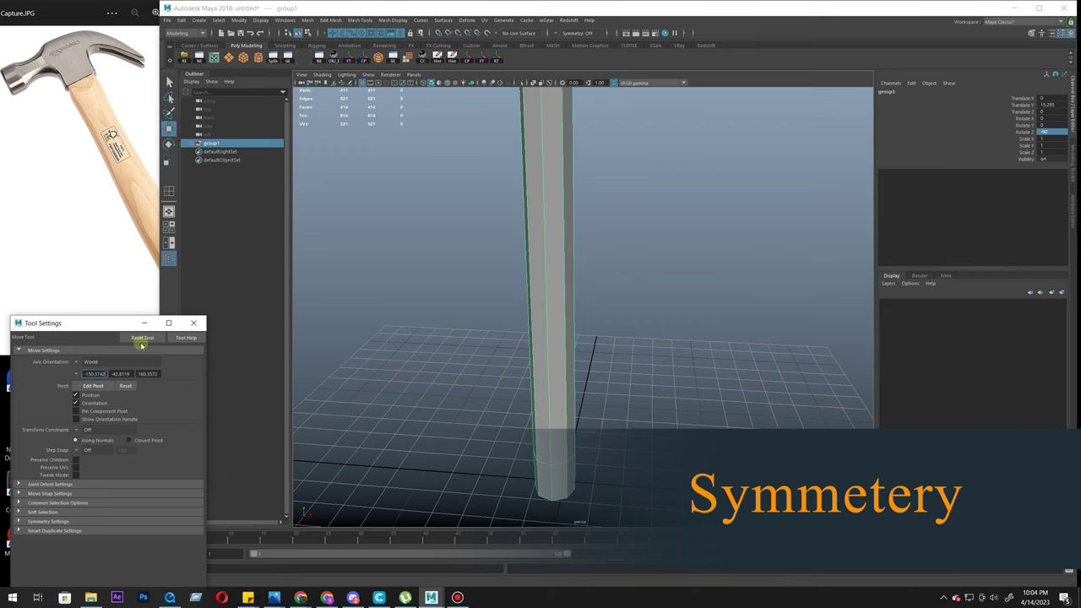
drag(104, 323, 114, 232)
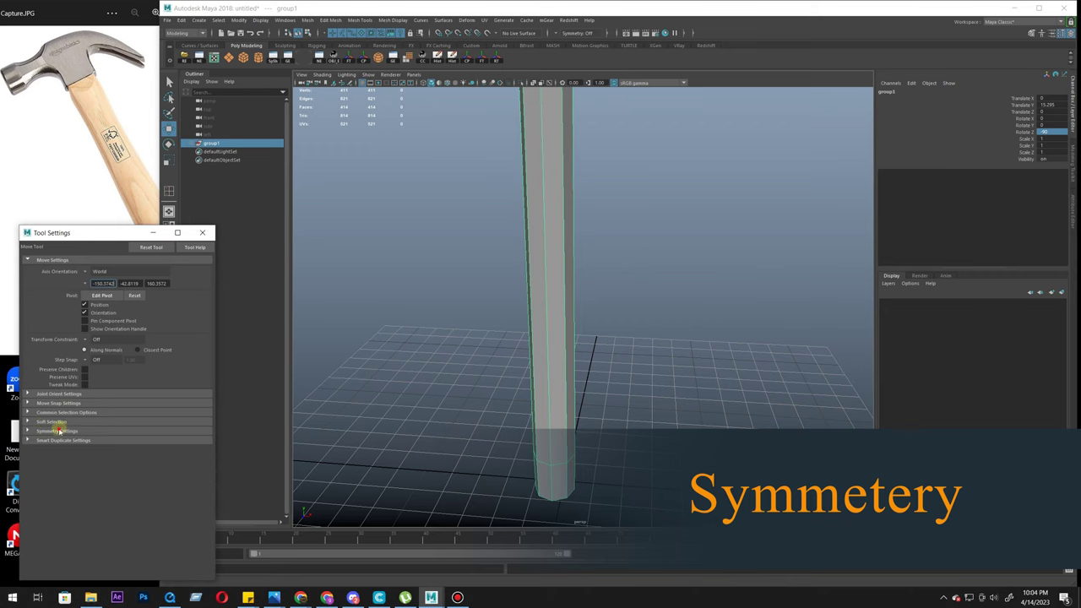
click(59, 431)
click(88, 442)
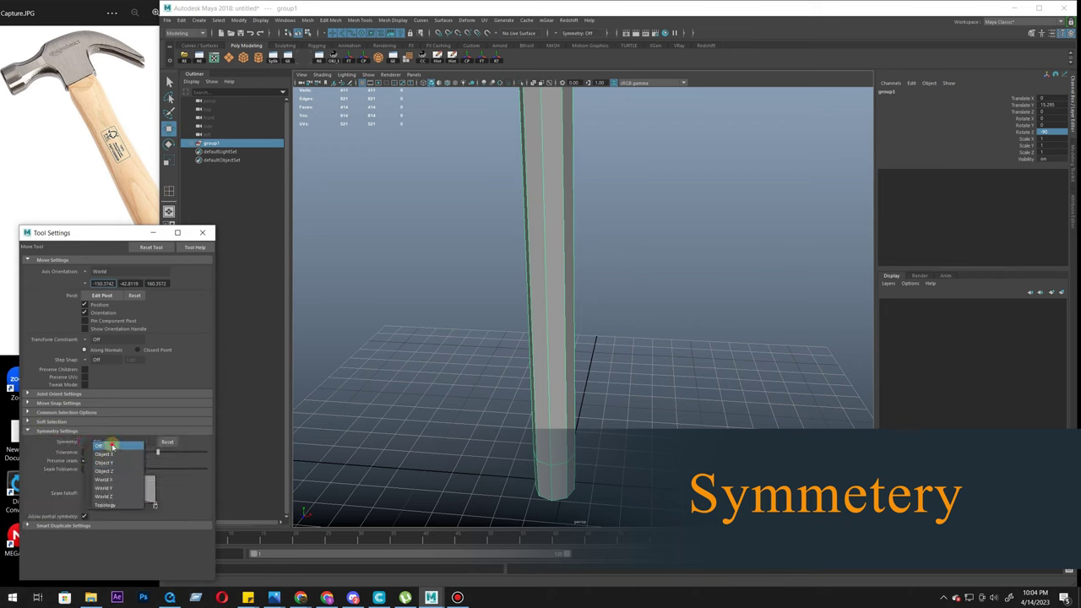
click(111, 445)
alt+drag(434, 352, 551, 286)
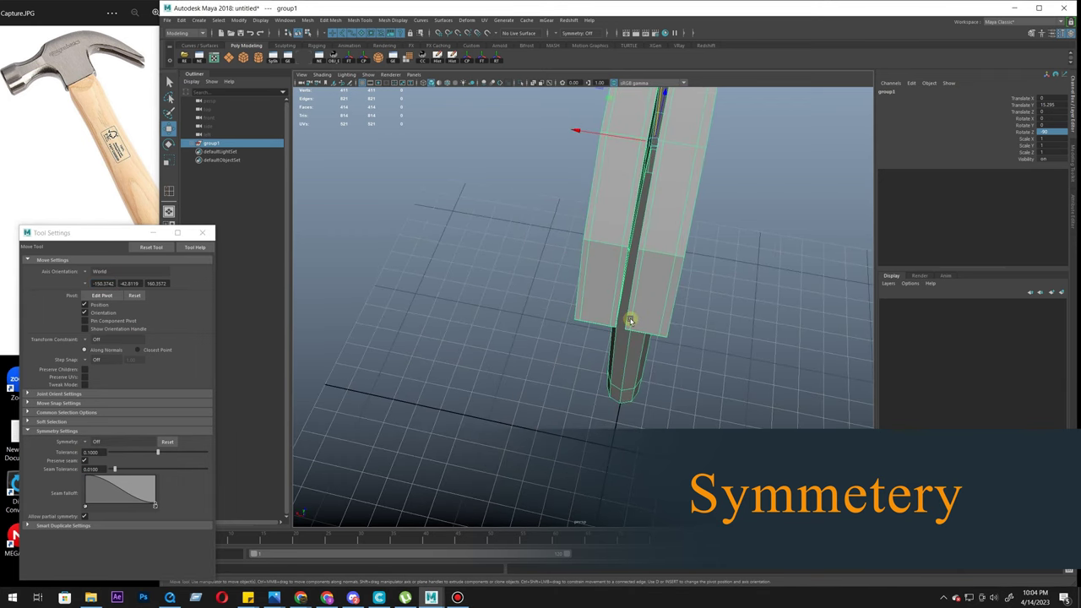
alt+drag(630, 321, 655, 342)
click(88, 442)
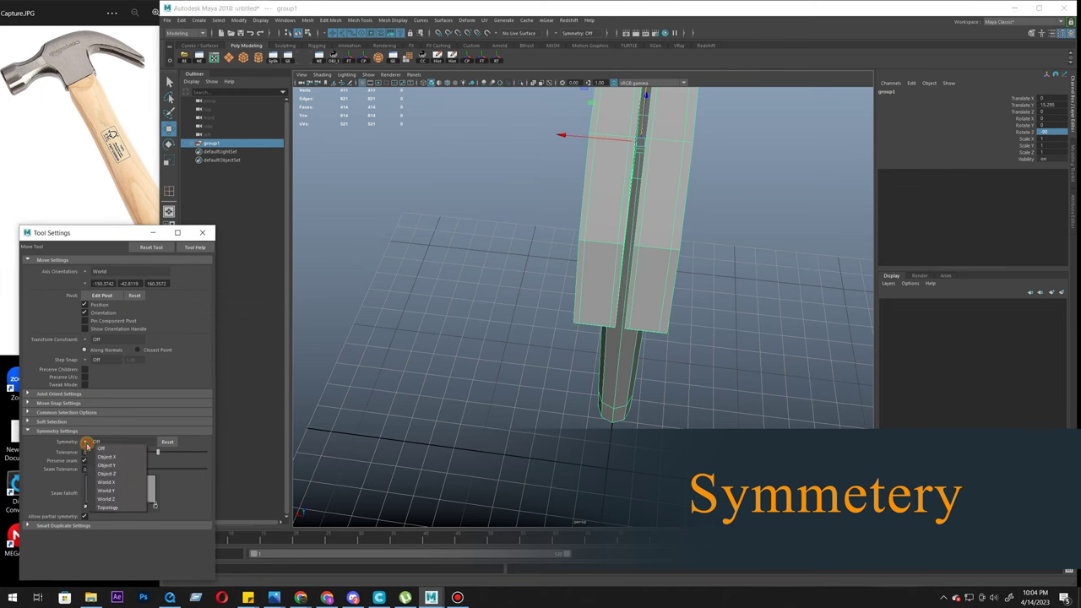
click(99, 457)
alt+drag(625, 279, 594, 241)
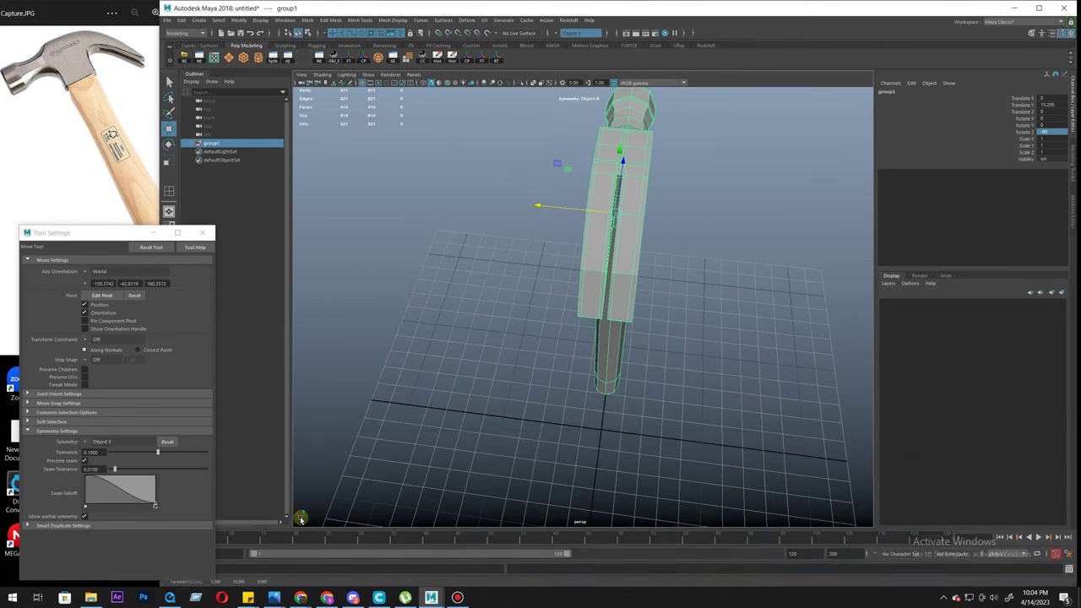
Step: Select vertices at the claw's tip to test the Object X symmetry, checking both prongs from several angles
alt+drag(614, 302, 625, 299)
right_drag(626, 299, 596, 308)
alt+drag(632, 316, 624, 332)
alt+right_drag(624, 332, 653, 329)
alt+drag(653, 329, 651, 321)
click(589, 337)
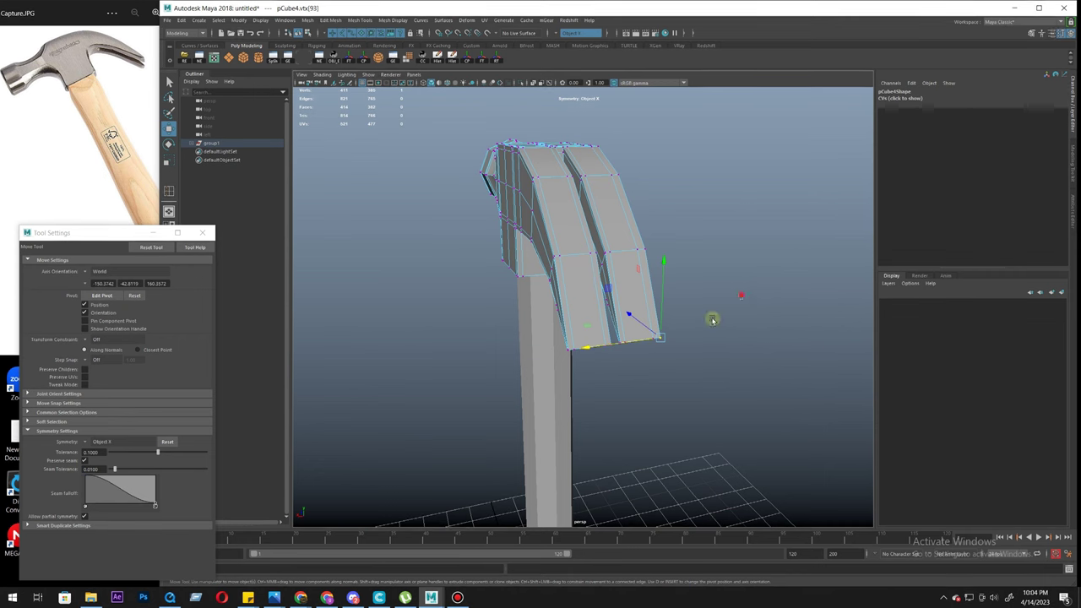
drag(614, 359, 613, 361)
alt+drag(634, 386, 602, 386)
alt+right_drag(686, 380, 597, 357)
alt+drag(593, 357, 722, 173)
drag(521, 367, 380, 416)
alt+right_drag(652, 337, 577, 321)
alt+drag(577, 321, 522, 343)
drag(665, 130, 748, 292)
alt+right_drag(748, 292, 560, 364)
Step: Return the hammer head to object selection, frame it in the front view and center its pivot
key(F8)
alt+right_drag(686, 279, 548, 333)
alt+drag(548, 333, 579, 331)
key(space)
key(f)
alt+middle_drag(590, 311, 577, 372)
mouse_move(577, 371)
alt+right_down()
mouse_move(579, 412)
mouse_move(592, 370)
alt+right_up()
scroll(592, 370, up, 3)
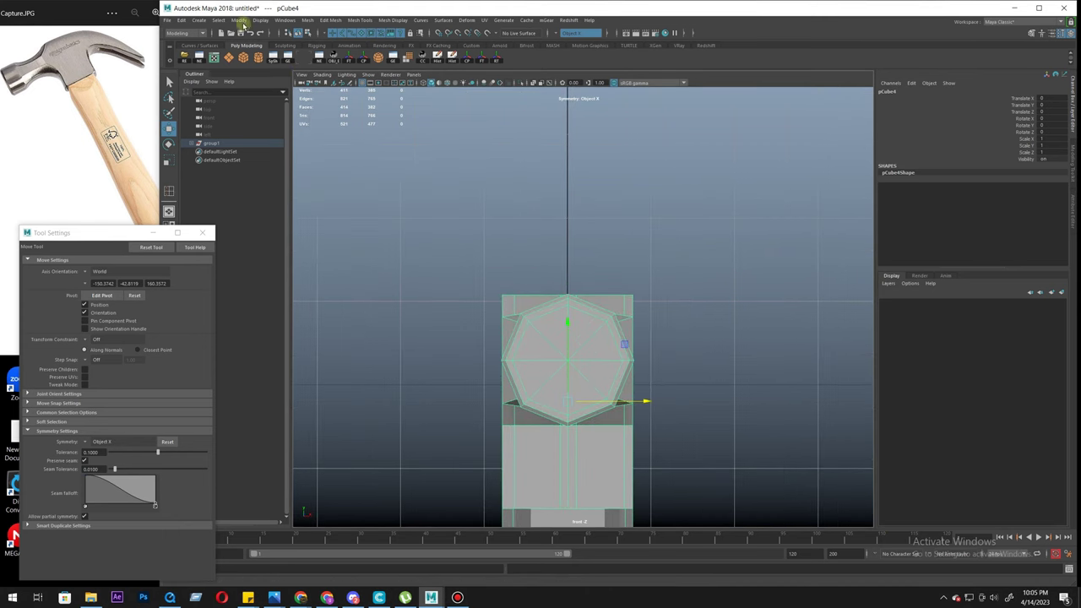
click(239, 20)
click(264, 85)
scroll(504, 251, down, 5)
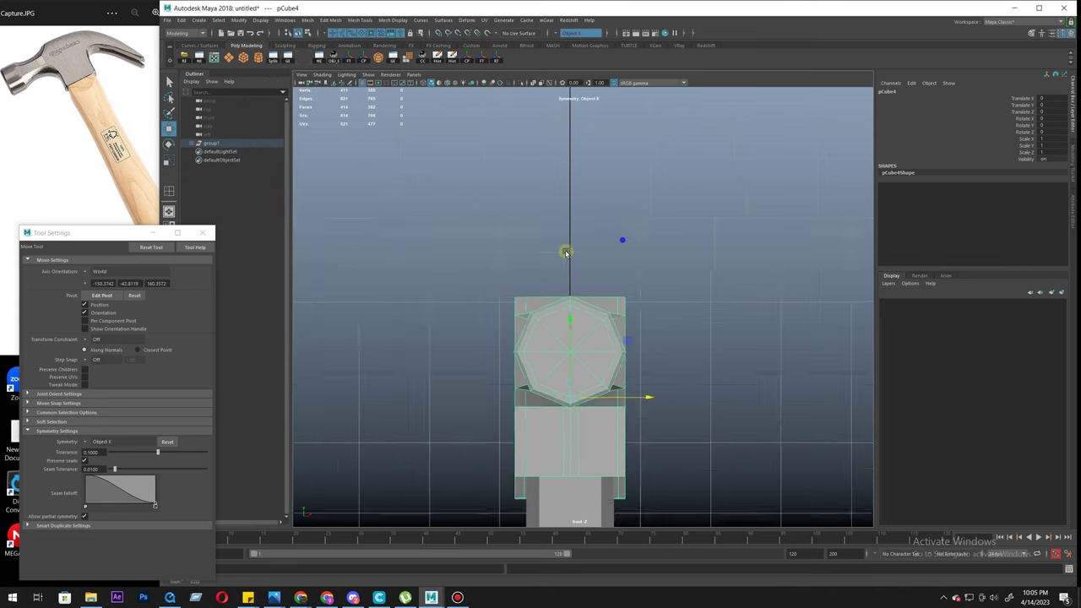
Step: Test the symmetry again on claw vertices in the perspective view and review the available symmetry axes
scroll(530, 259, up, 4)
key(space)
key(space)
alt+drag(583, 272, 498, 294)
scroll(553, 295, up, 6)
right_drag(559, 295, 536, 292)
alt+drag(615, 312, 636, 291)
drag(646, 277, 607, 339)
alt+drag(609, 359, 532, 311)
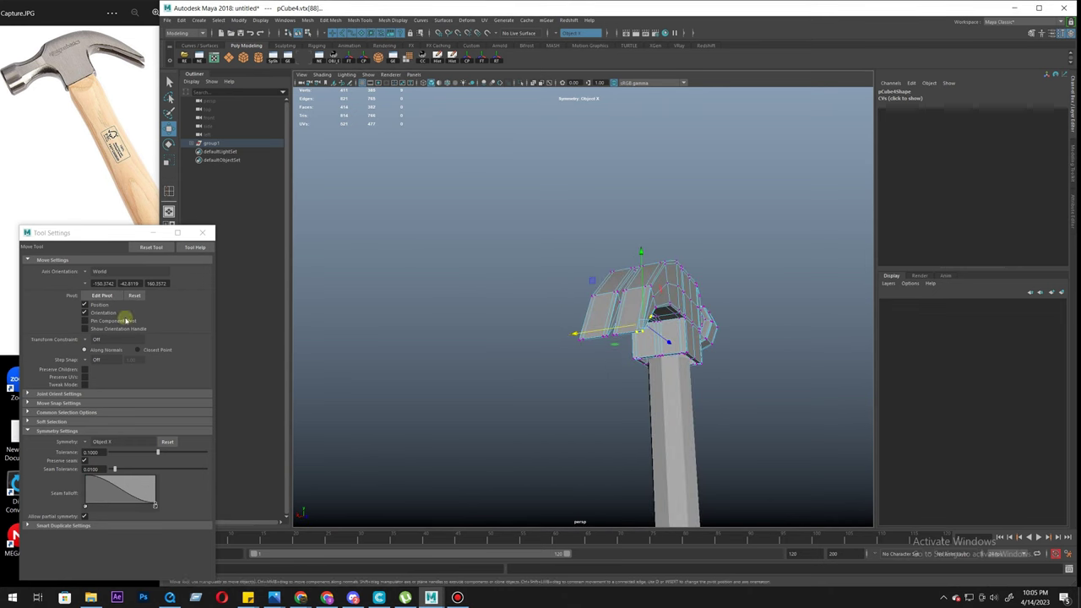
click(83, 442)
click(84, 443)
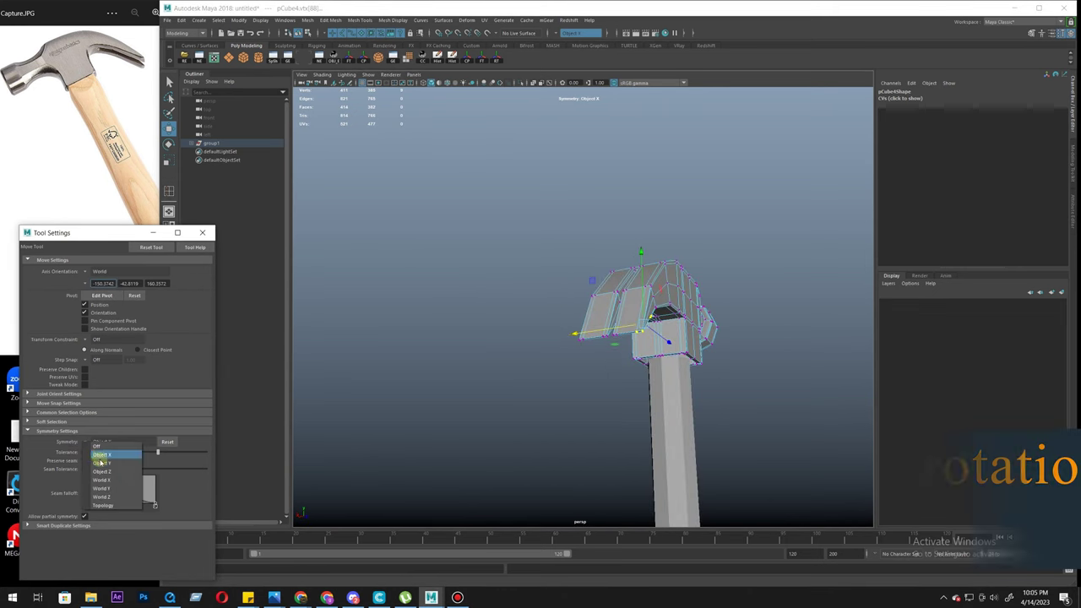
click(330, 429)
Step: Switch the hammer head back to object selection and reset the Move tool to its default settings
alt+drag(541, 286, 606, 275)
right_drag(608, 274, 709, 176)
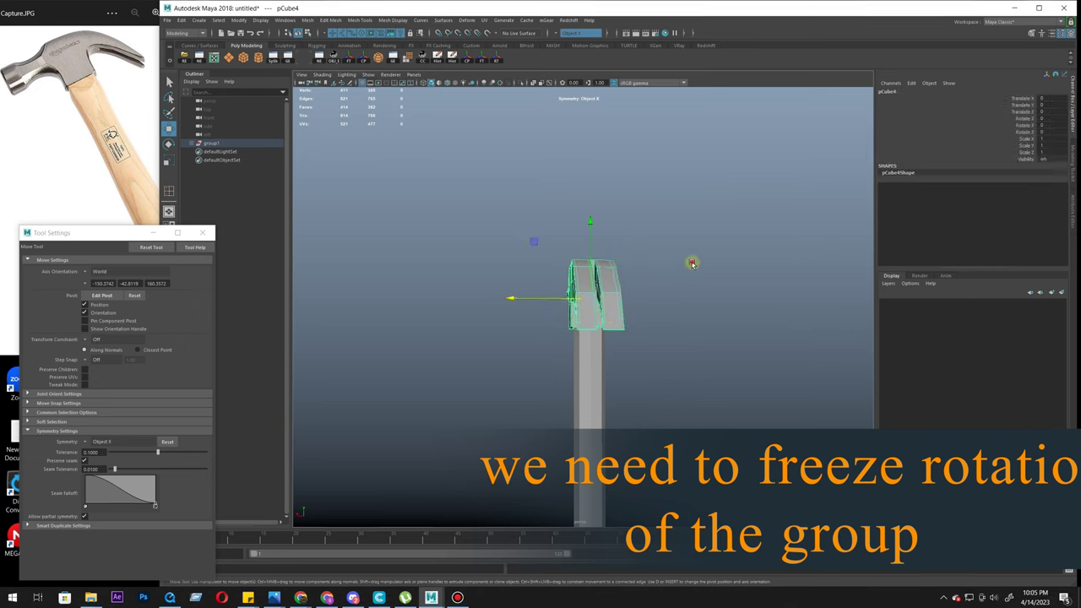
alt+drag(686, 264, 665, 273)
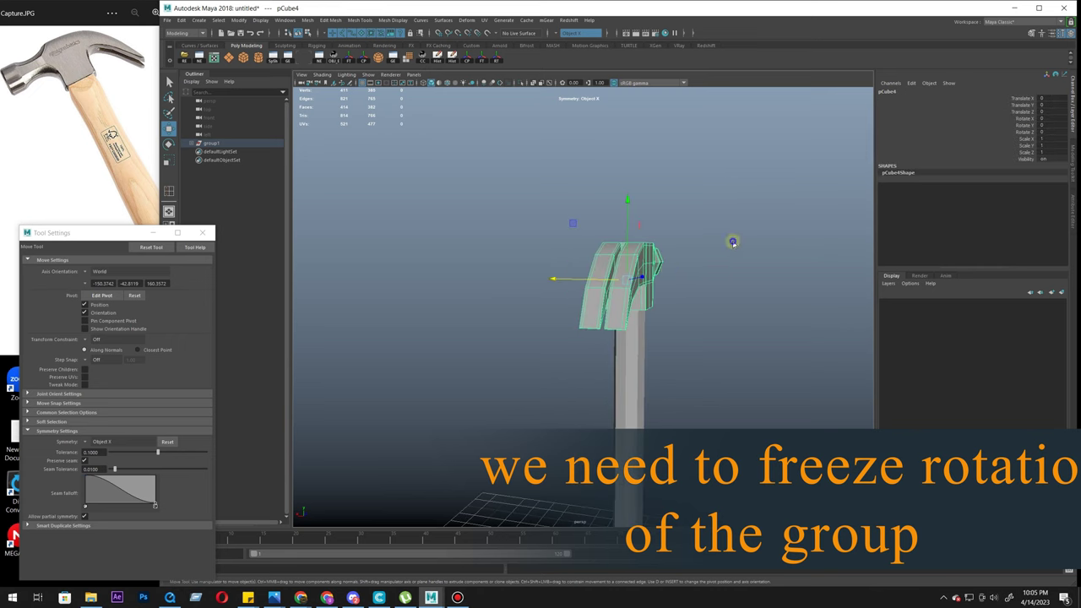
drag(733, 242, 688, 220)
alt+drag(626, 276, 583, 256)
click(152, 247)
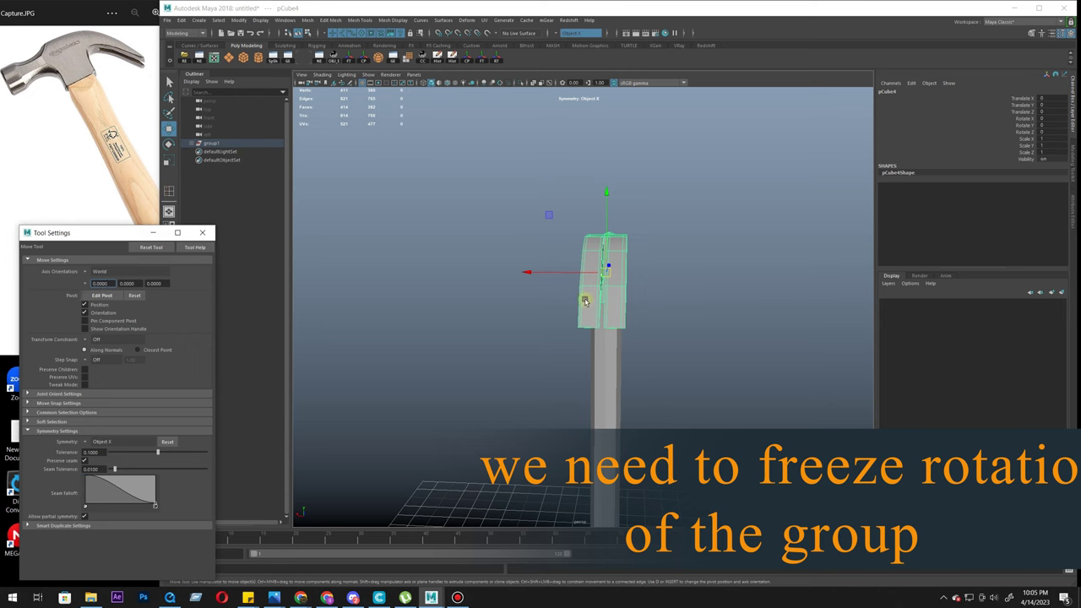
Step: Freeze the transformations of the hammer group
click(225, 144)
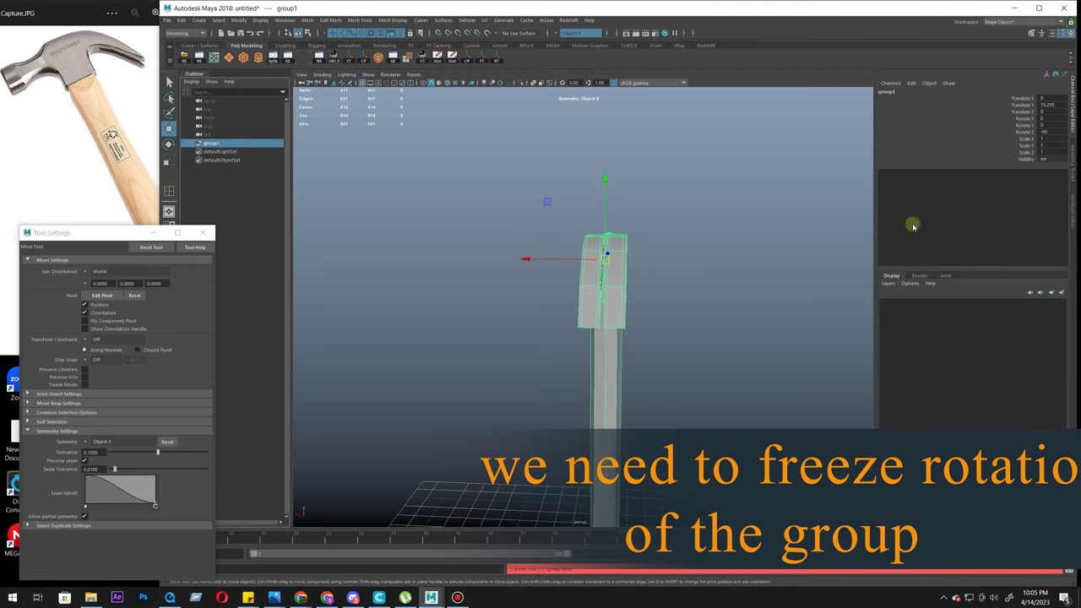
right_click(1023, 133)
click(1010, 105)
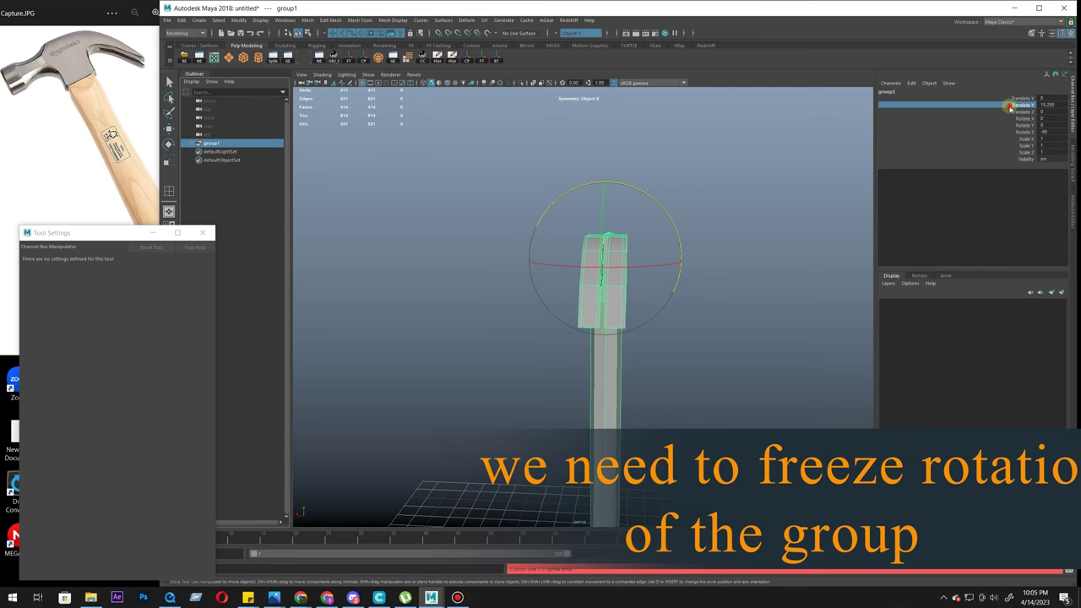
click(889, 93)
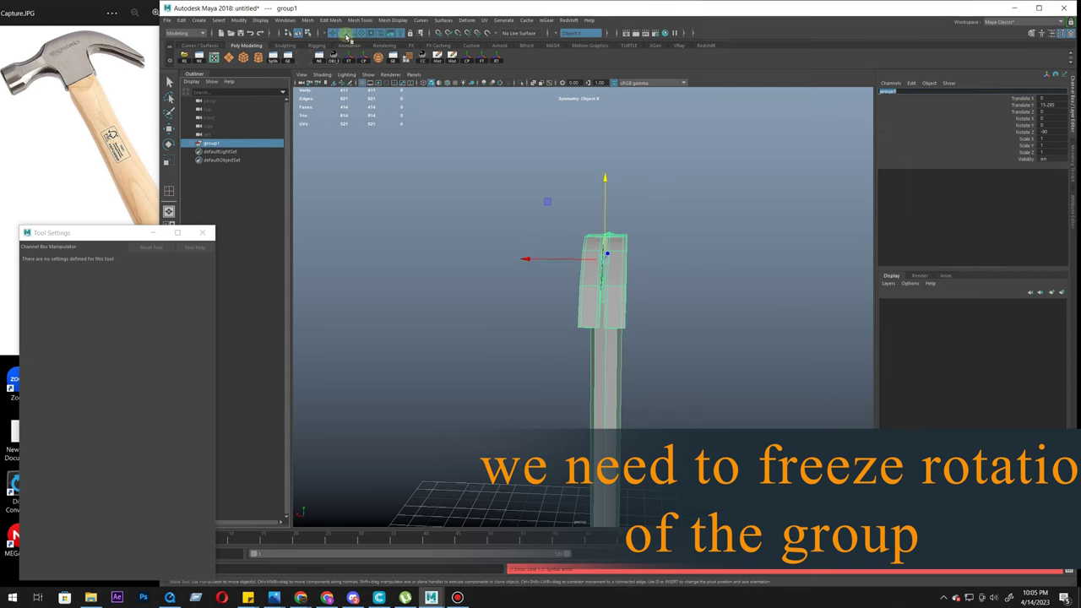
click(237, 21)
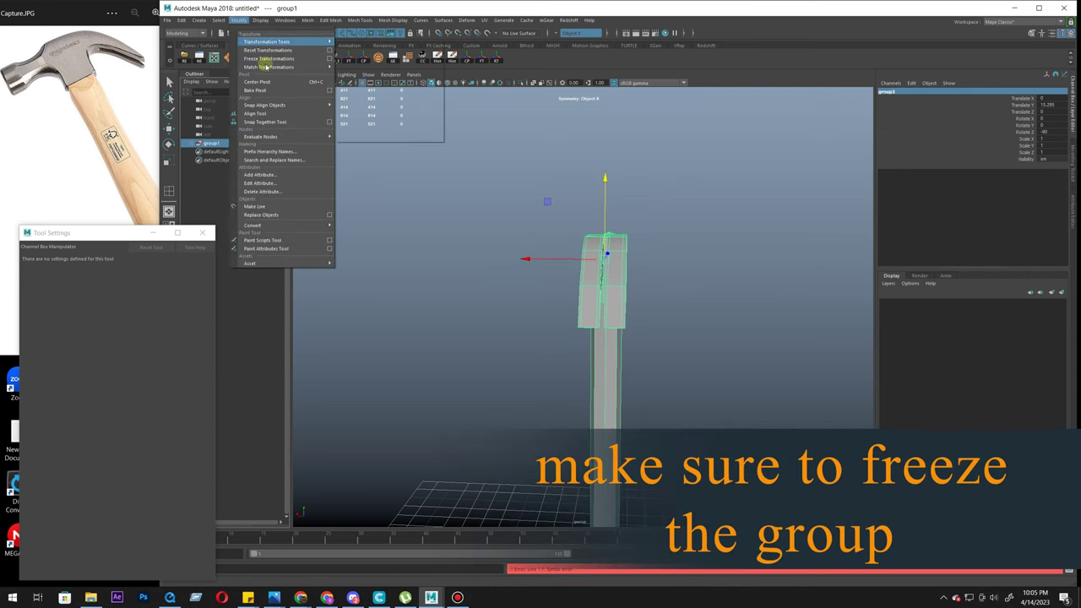
click(274, 61)
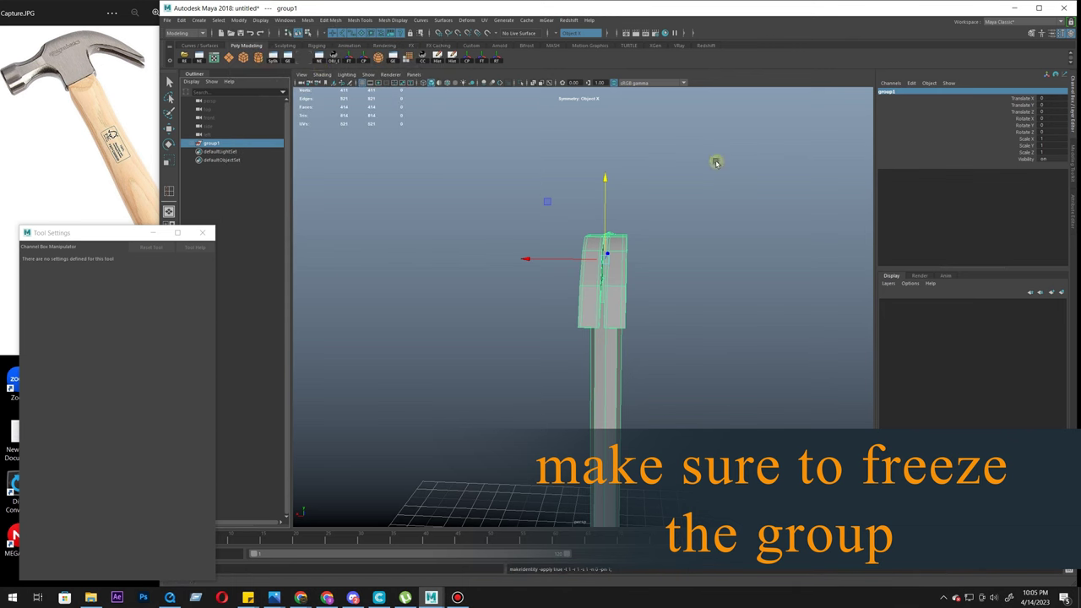
key(w)
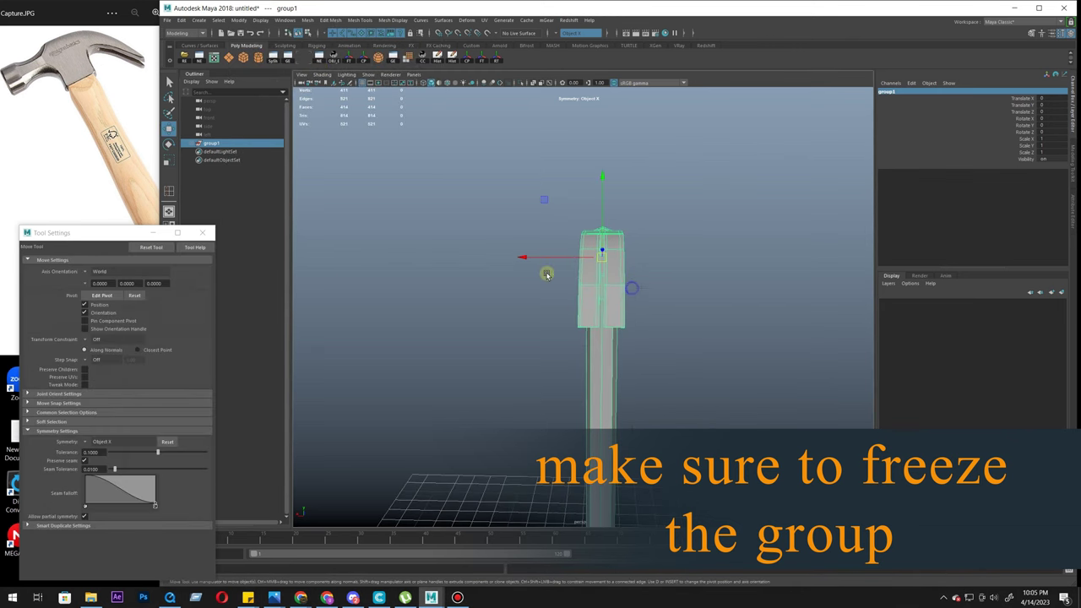
Step: Show the hammer head's vertices and examine the claw and head symmetry from several sides
alt+drag(620, 308, 601, 324)
right_drag(637, 293, 583, 290)
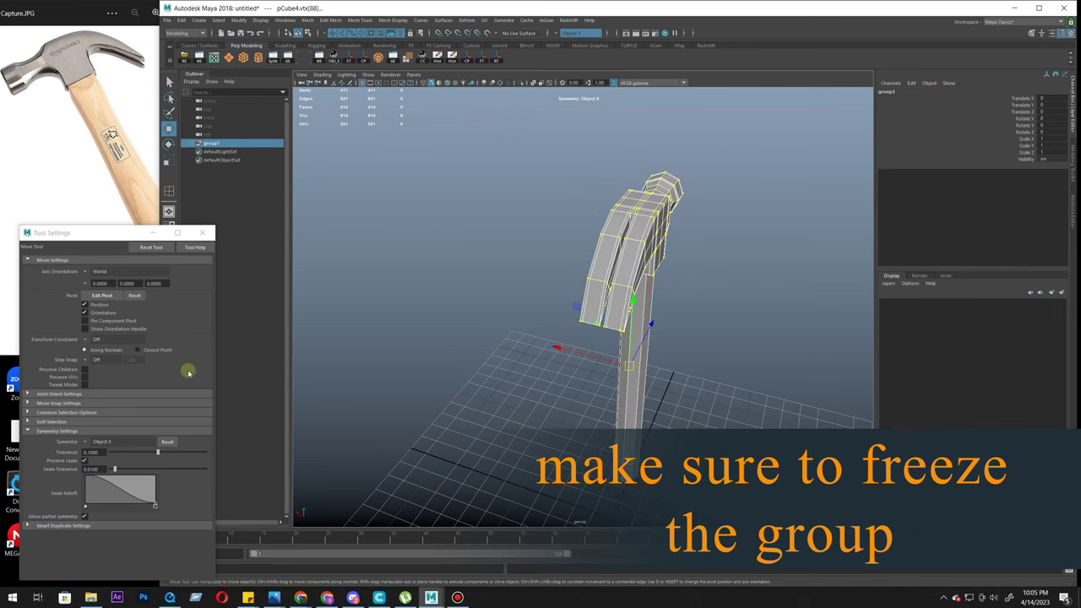
alt+drag(577, 313, 564, 335)
alt+right_drag(609, 321, 650, 330)
alt+drag(649, 330, 640, 293)
alt+middle_drag(641, 294, 598, 341)
alt+right_drag(598, 340, 628, 394)
mouse_move(627, 394)
alt+mouse_down()
mouse_move(634, 376)
mouse_move(620, 379)
alt+mouse_up()
alt+right_drag(620, 378, 574, 342)
right_drag(676, 278, 720, 243)
Step: Inspect the full hammer from several angles, selecting the group first and the hammer head last
alt+right_drag(678, 347, 555, 320)
scroll(554, 319, down, 5)
alt+drag(611, 337, 583, 337)
click(226, 145)
alt+drag(640, 259, 584, 247)
alt+right_drag(540, 289, 555, 346)
alt+drag(555, 345, 579, 252)
alt+right_drag(580, 251, 611, 362)
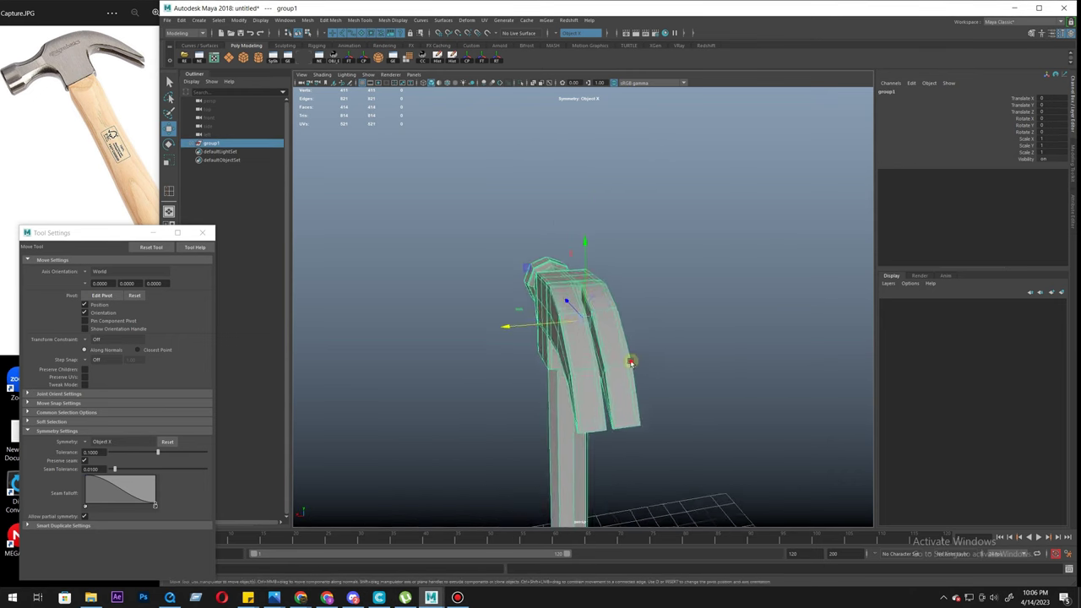
click(751, 357)
alt+right_drag(751, 358, 629, 328)
click(582, 314)
alt+drag(677, 302, 568, 331)
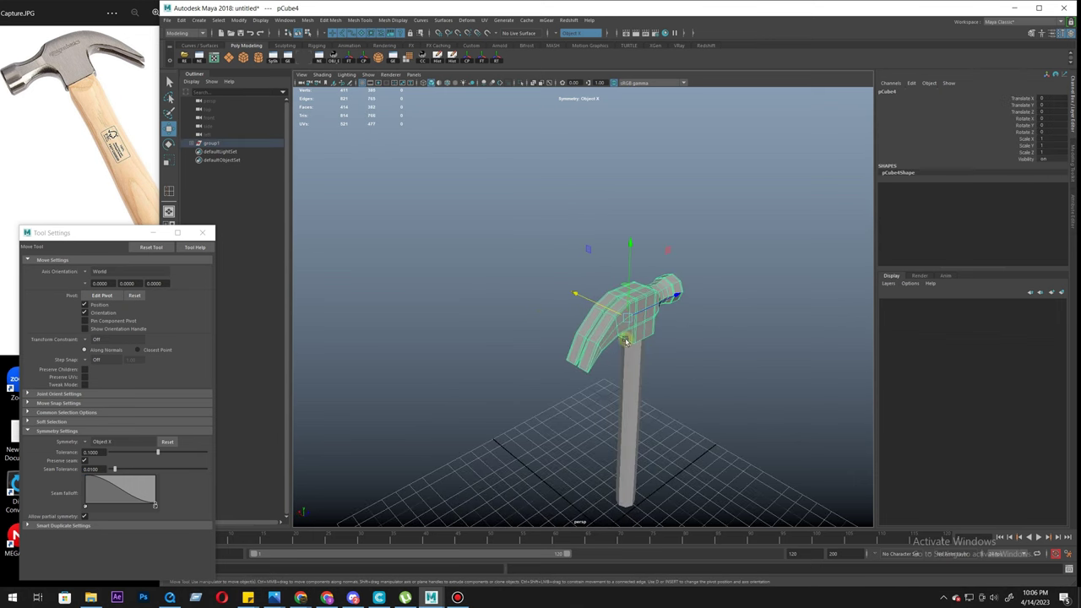
Step: Select the end vertices of both claw prongs and scale them narrower across the hammer's width
alt+drag(811, 338, 557, 240)
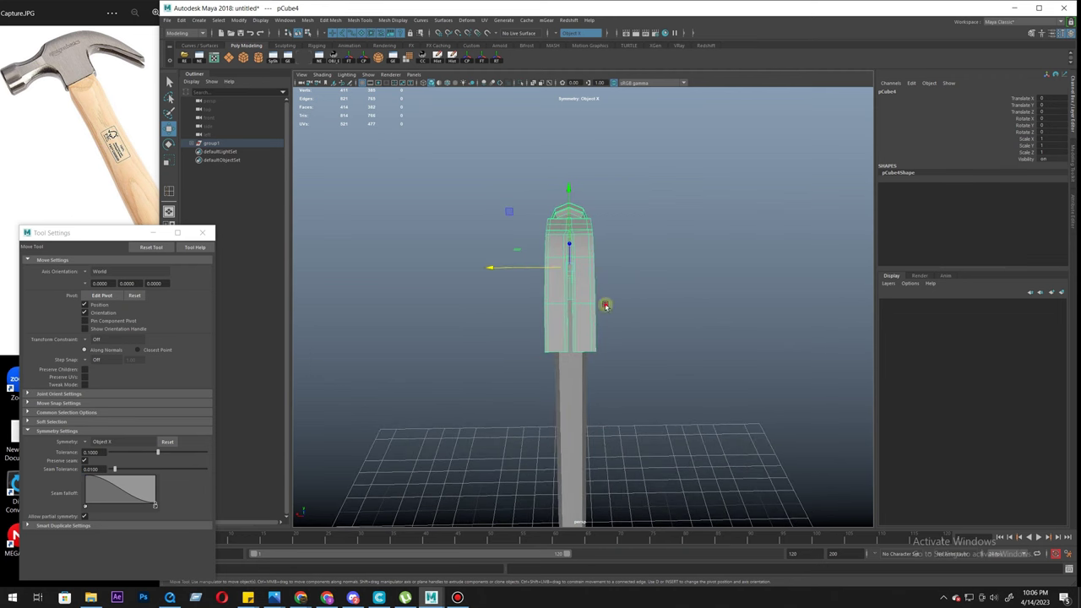
alt+drag(605, 305, 580, 316)
key(F9)
alt+drag(595, 351, 629, 346)
alt+right_drag(630, 346, 671, 357)
alt+drag(671, 357, 709, 331)
drag(709, 331, 698, 366)
key(r)
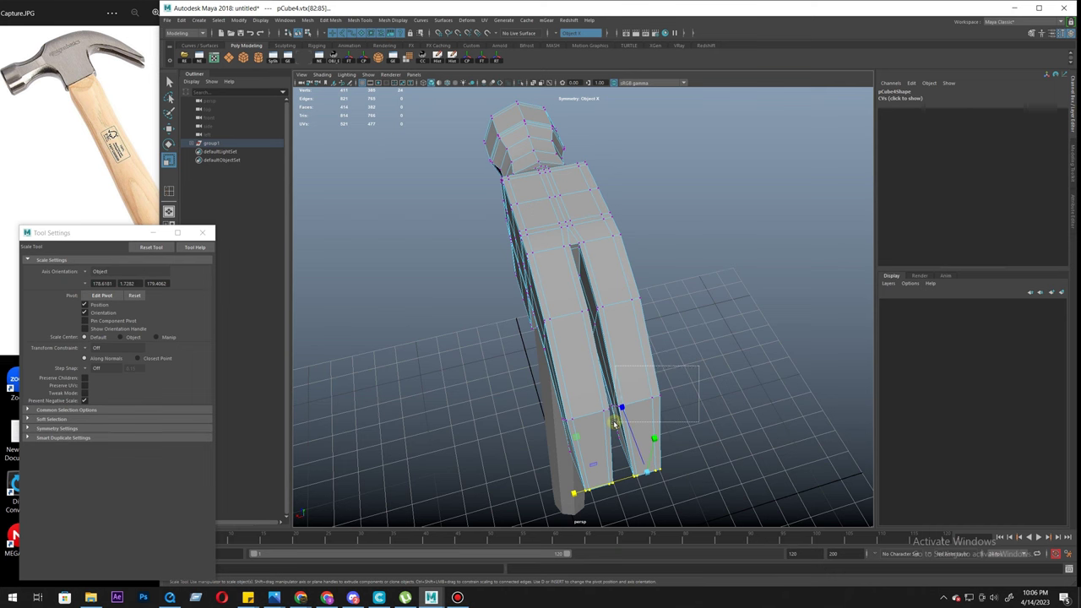
alt+drag(640, 415, 613, 421)
right_drag(613, 421, 613, 358)
double_click(614, 366)
alt+drag(614, 366, 524, 388)
alt+drag(584, 403, 617, 328)
alt+right_drag(617, 328, 701, 326)
alt+drag(701, 325, 738, 284)
key(ctrl+z)
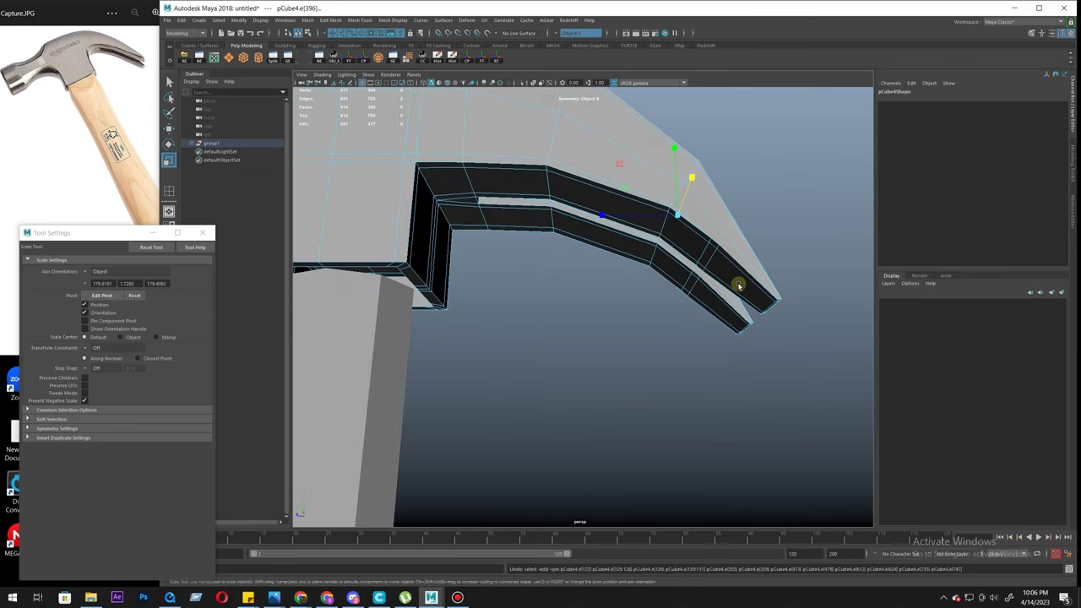
click(688, 315)
alt+drag(689, 314, 650, 239)
key(ctrl+z)
key(ctrl+z)
alt+right_drag(649, 239, 658, 337)
alt+drag(658, 337, 645, 335)
Step: Frame the hammer head in the orthographic views and enlarge the top view for editing the claw
key(space)
click(611, 295)
key(space)
scroll(493, 231, down, 4)
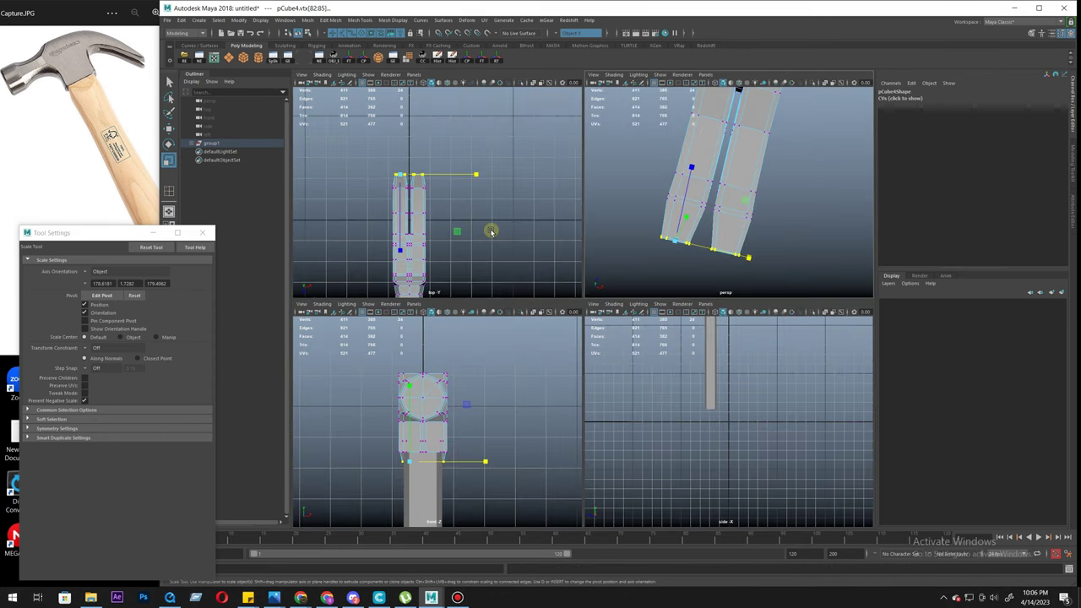
alt+middle_drag(470, 420, 458, 364)
alt+middle_drag(662, 325, 664, 429)
alt+right_drag(699, 415, 967, 457)
alt+right_drag(744, 428, 672, 370)
alt+middle_drag(469, 254, 500, 292)
alt+right_drag(448, 258, 503, 254)
alt+middle_drag(461, 225, 447, 133)
alt+right_drag(490, 160, 445, 157)
scroll(445, 156, up, 2)
key(space)
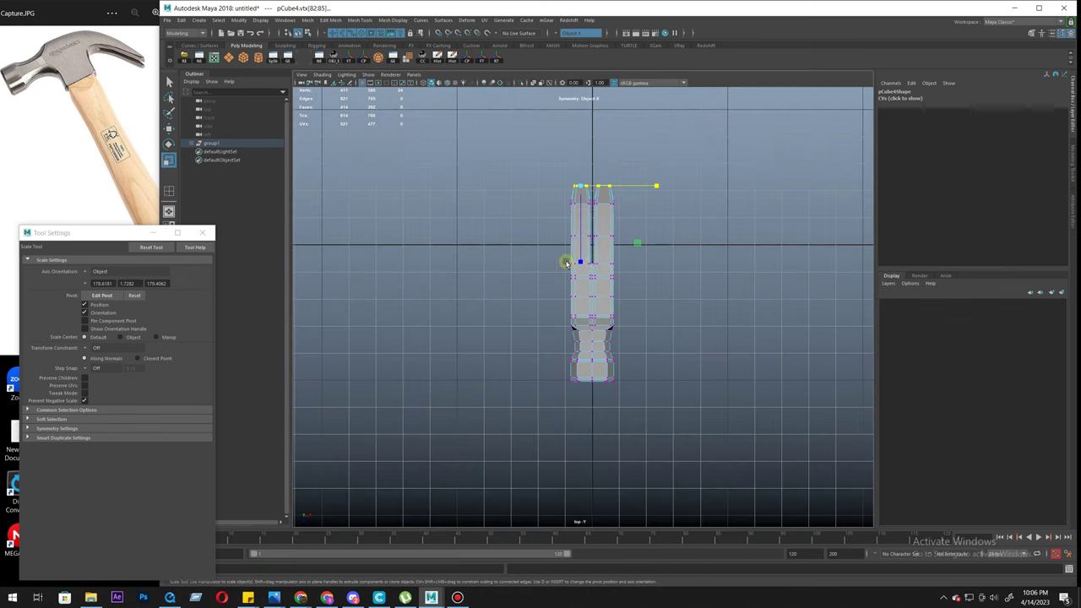
Step: Display the top view in wireframe and scale the vertex rows just behind the claw tips narrower
scroll(617, 329, up, 2)
scroll(618, 329, up, 3)
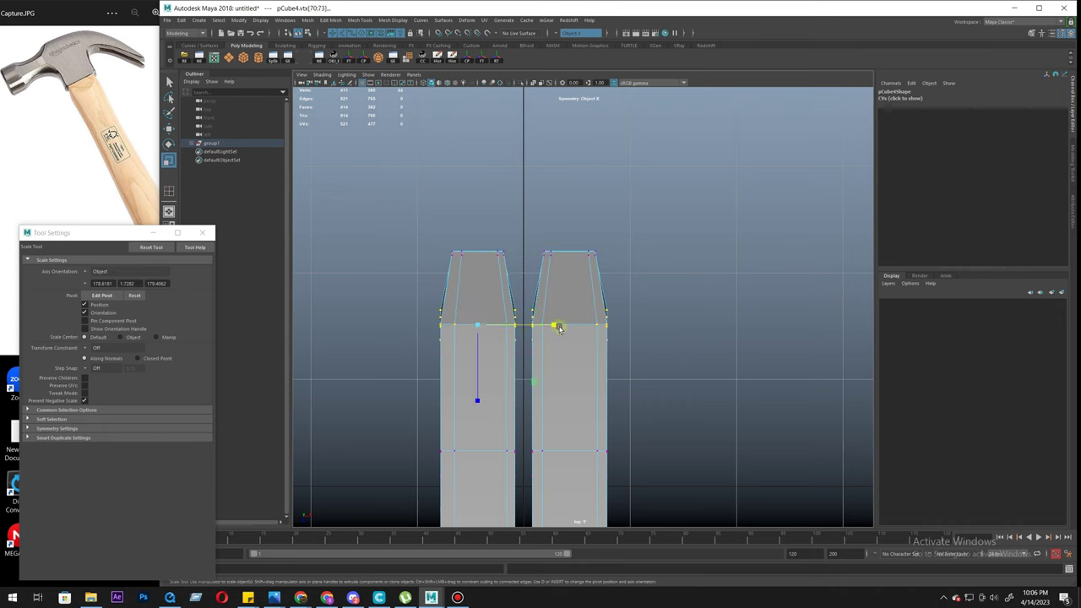
key(4)
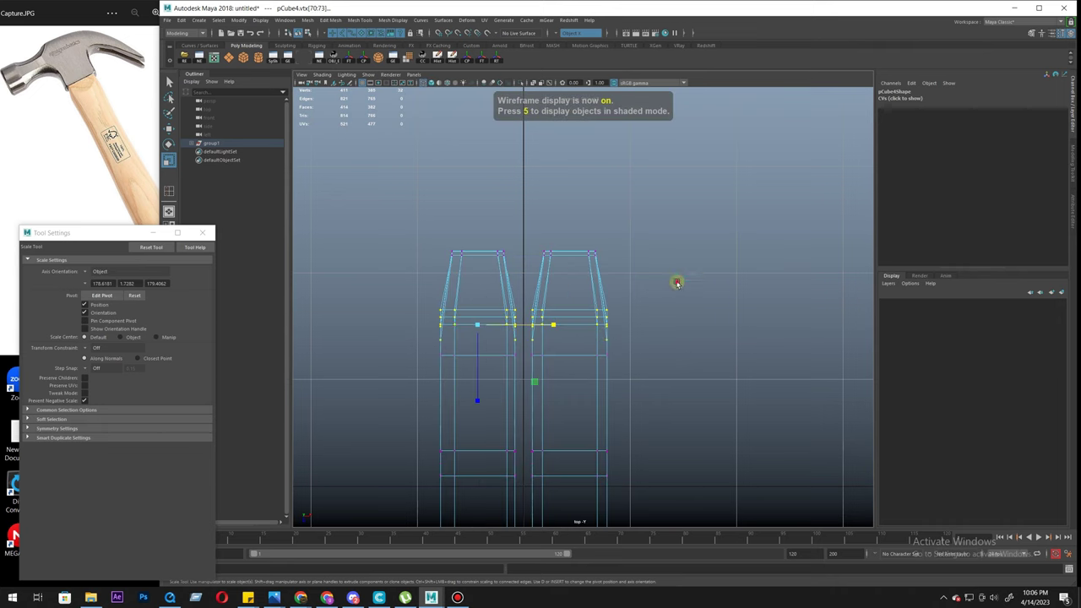
drag(558, 327, 544, 329)
key(ctrl+z)
drag(391, 297, 710, 378)
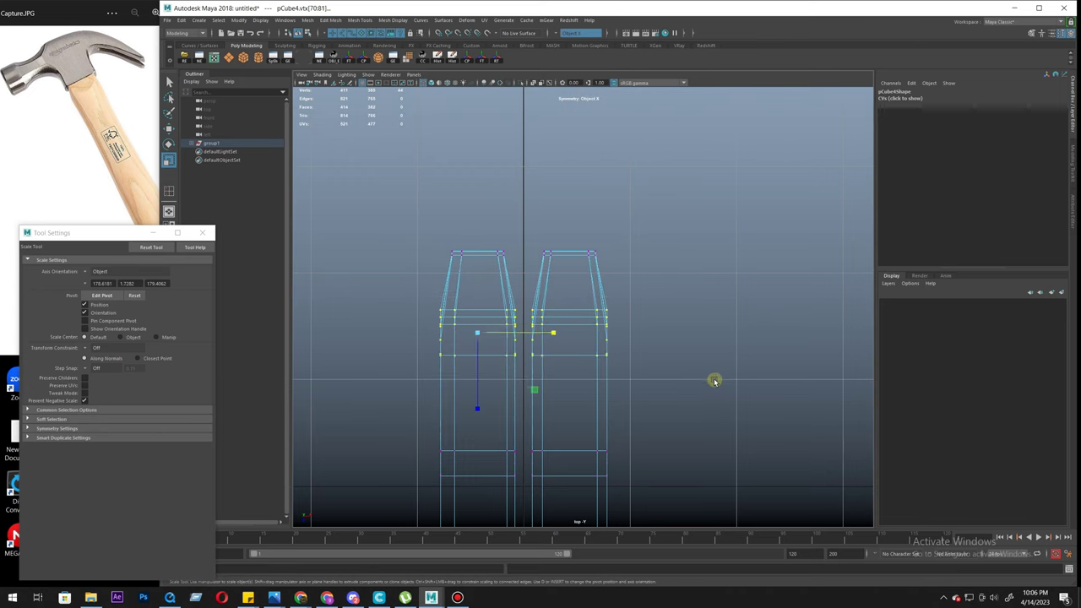
middle_drag(711, 380, 666, 382)
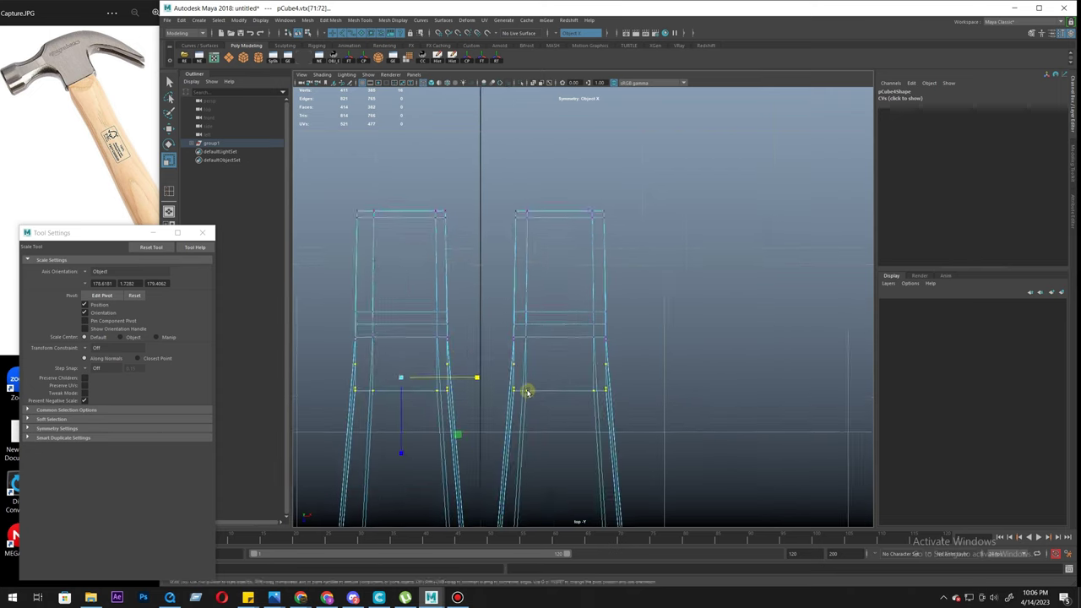
alt+middle_drag(527, 392, 613, 388)
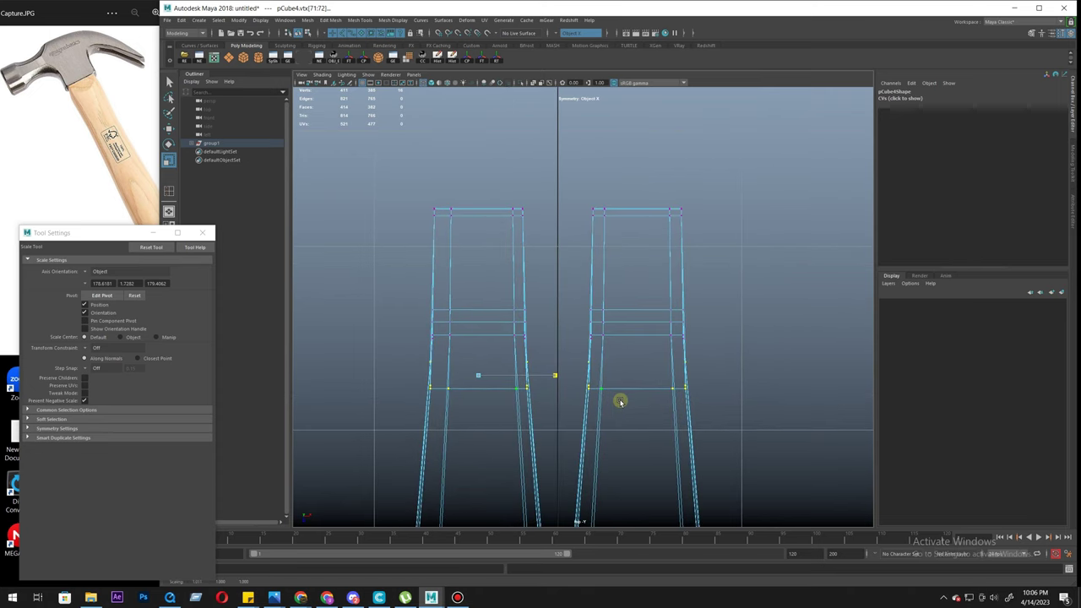
Step: Select the vertex rows midway along both claw prongs and scale them narrower
alt+middle_drag(642, 507, 620, 316)
alt+right_drag(620, 316, 505, 304)
drag(480, 319, 665, 370)
alt+right_drag(537, 351, 574, 358)
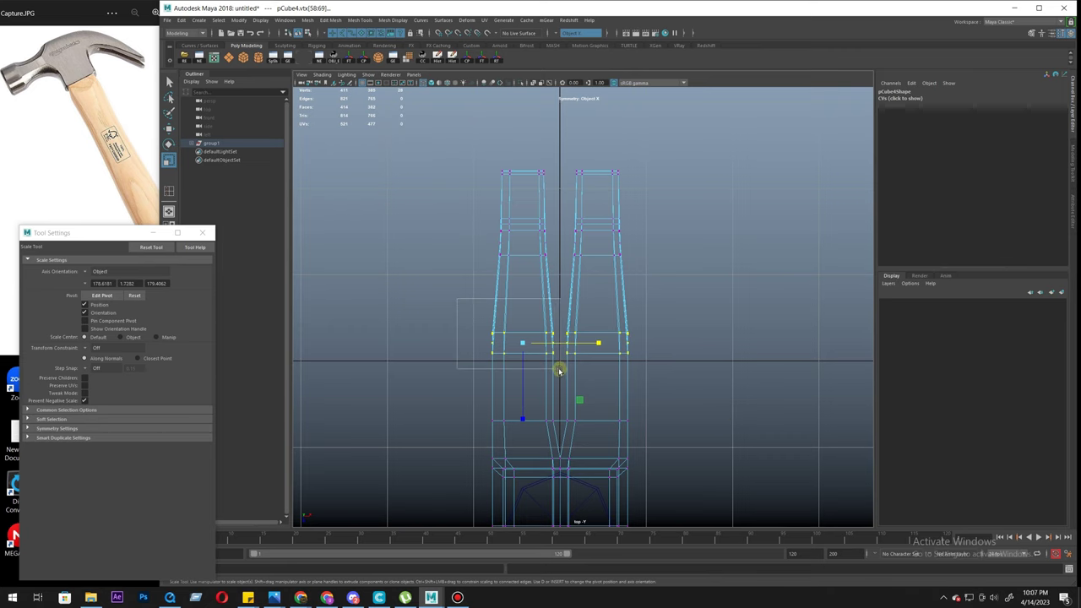
drag(583, 342, 590, 347)
Step: Undo the last mid-prong scaling, then rescale the prong rows so both prongs taper evenly toward the tips
alt+middle_drag(589, 370, 569, 313)
alt+right_drag(570, 313, 582, 357)
alt+middle_drag(582, 357, 600, 429)
drag(505, 245, 588, 240)
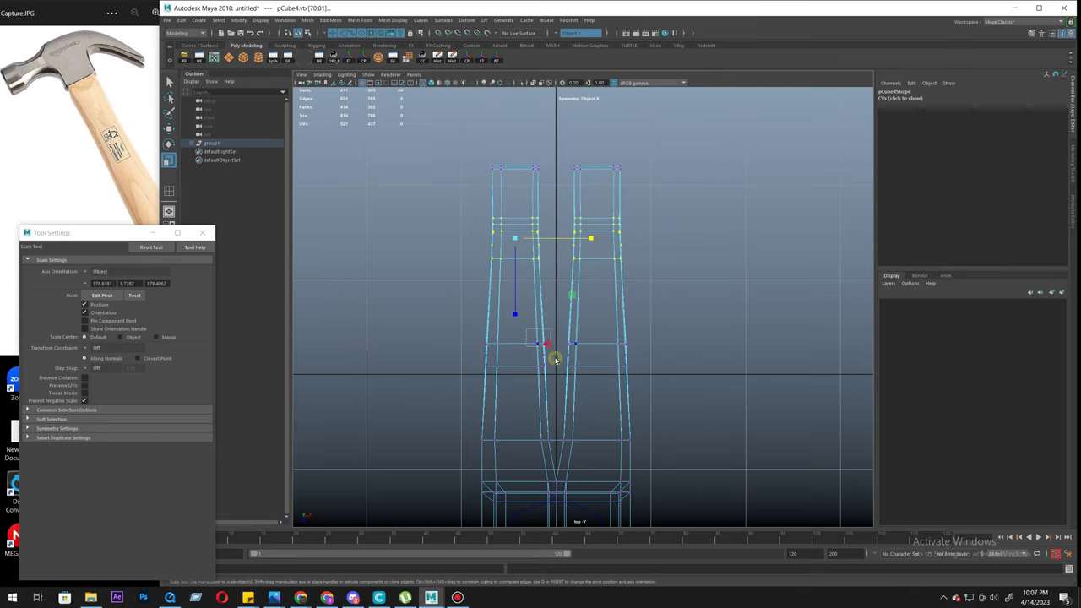
key(ctrl+z)
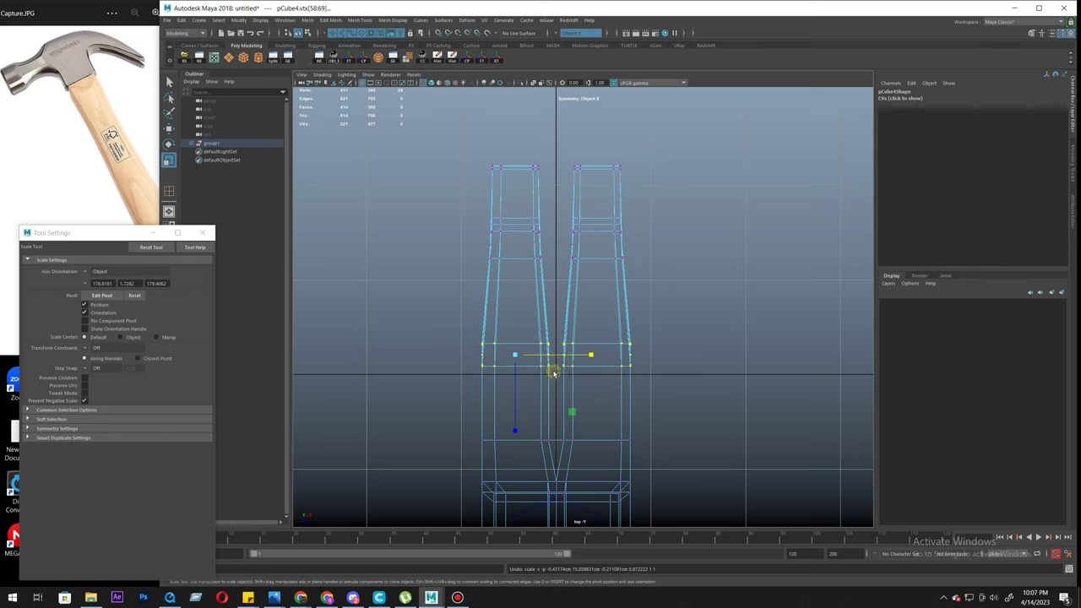
drag(589, 355, 578, 355)
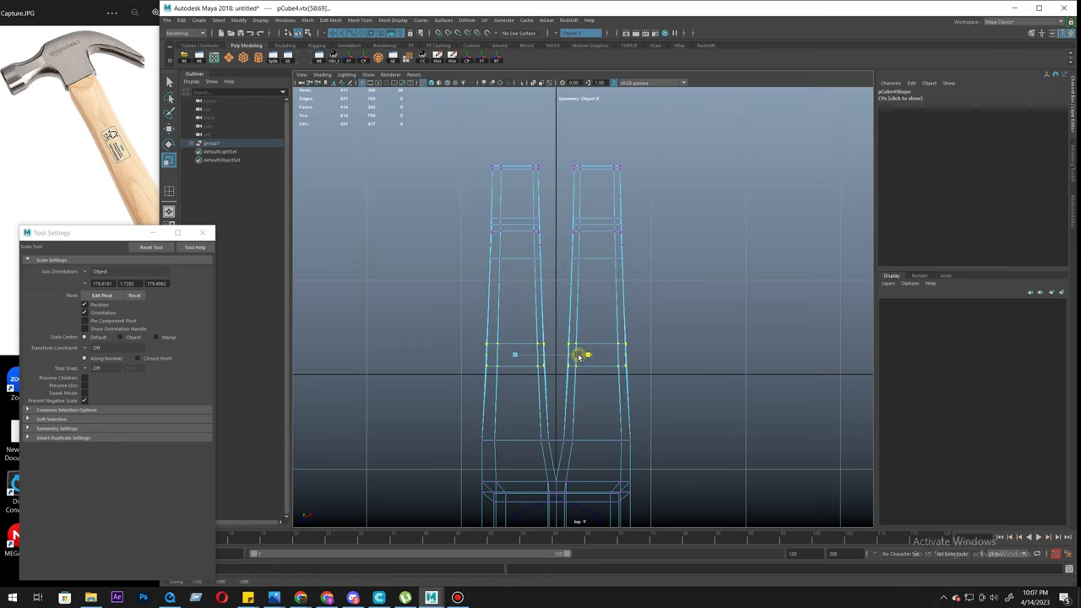
alt+middle_drag(535, 182, 538, 265)
middle_drag(646, 331, 638, 329)
mouse_move(552, 288)
mouse_down()
mouse_move(673, 338)
mouse_move(682, 259)
mouse_move(610, 328)
mouse_move(619, 275)
mouse_move(514, 196)
mouse_move(501, 242)
mouse_up()
Step: Preview the hammer head smoothed and shaded in perspective, and examine the claw prongs and slot from several angles
key(space)
key(5)
right_drag(561, 364, 687, 243)
scroll(498, 349, down, 4)
alt+drag(499, 349, 602, 304)
key(3)
click(733, 404)
scroll(600, 345, down, 4)
alt+drag(600, 345, 684, 423)
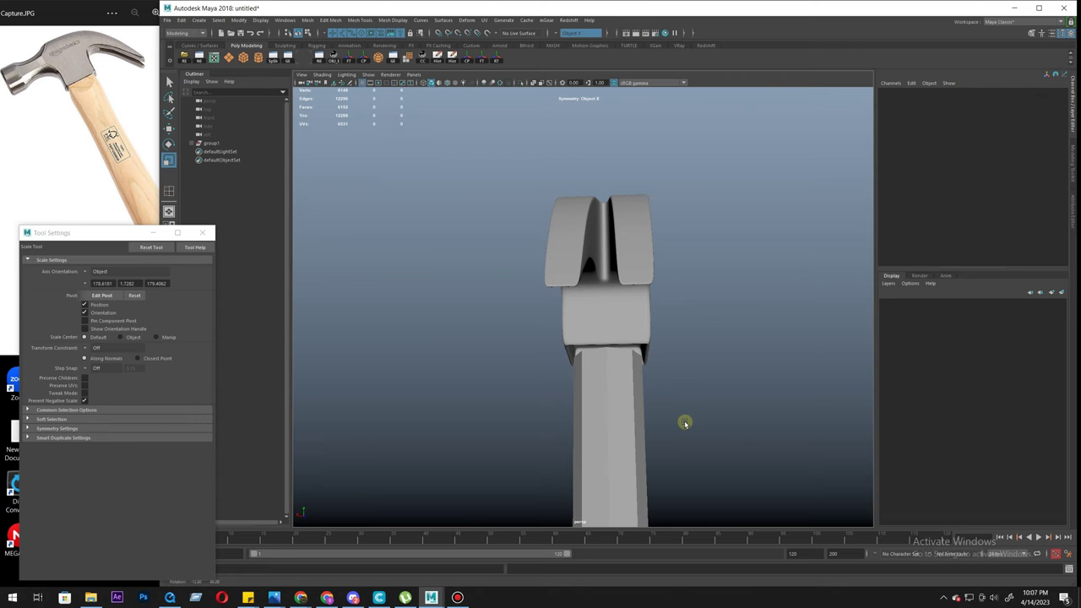
alt+drag(684, 422, 606, 313)
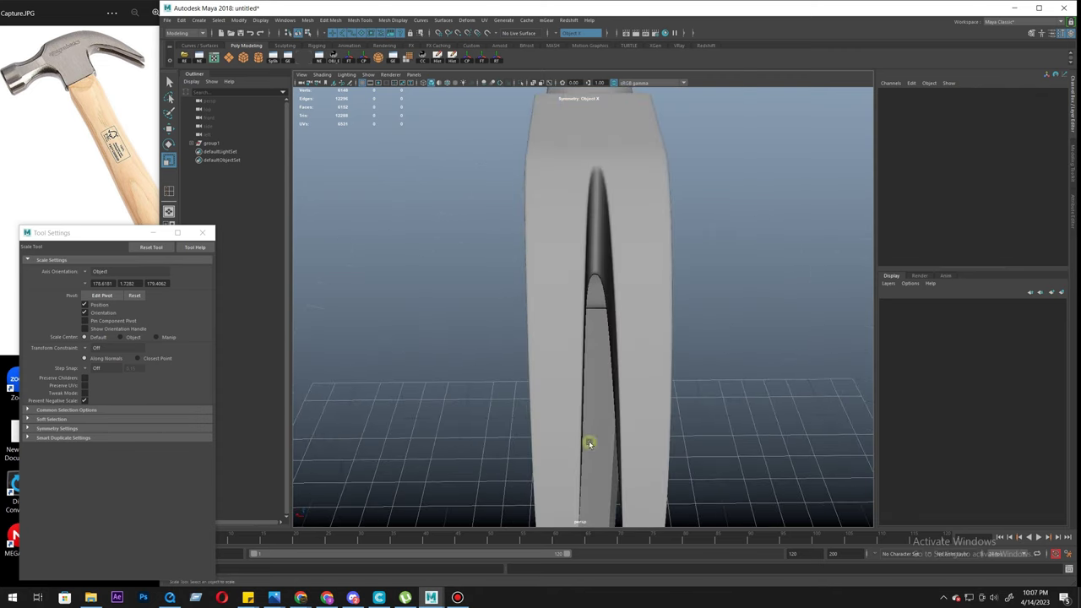
alt+drag(584, 434, 667, 416)
alt+drag(512, 378, 597, 263)
Step: Show the hammer head unsmoothed in the side view with its vertices available for editing
click(591, 267)
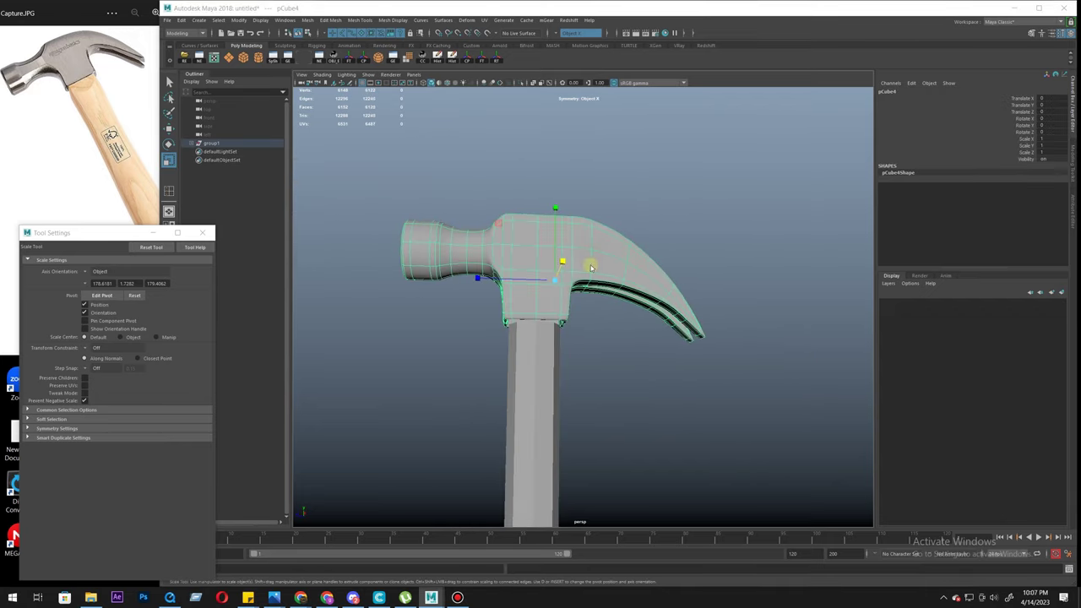
key(space)
drag(676, 273, 677, 273)
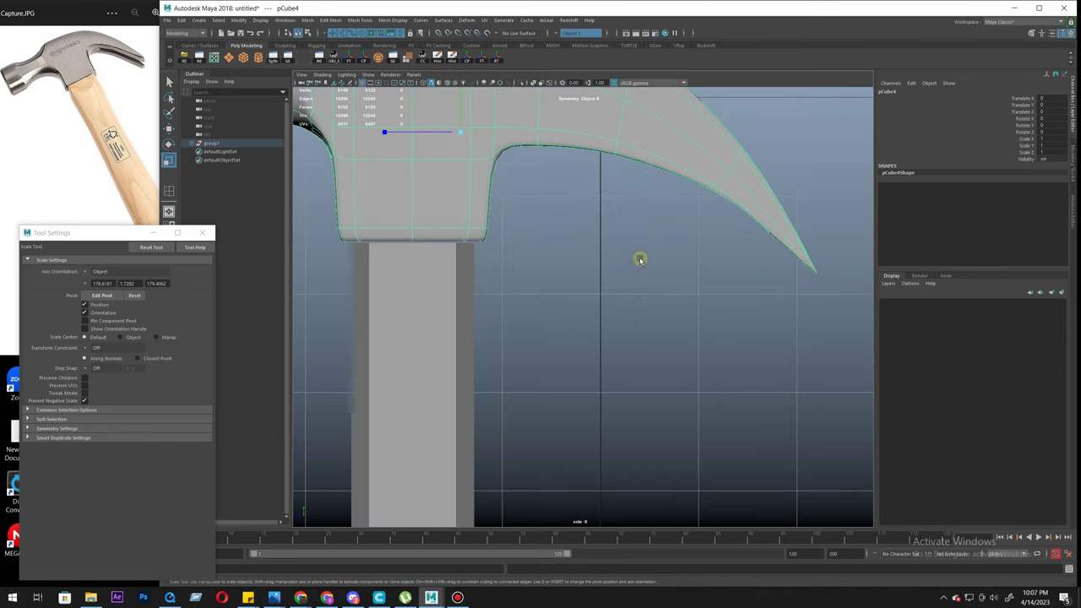
alt+middle_drag(637, 256, 632, 386)
key(1)
right_drag(637, 342, 533, 334)
scroll(559, 363, down, 3)
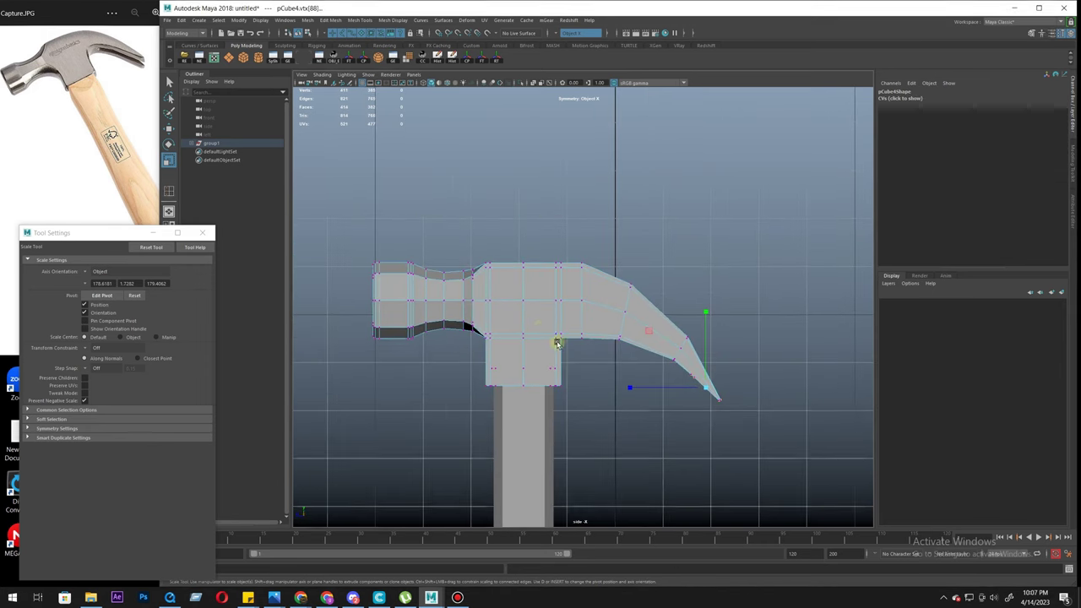
Step: Select the underside vertices where the claw meets the neck and move them up to thin the claw base
scroll(716, 321, up, 1)
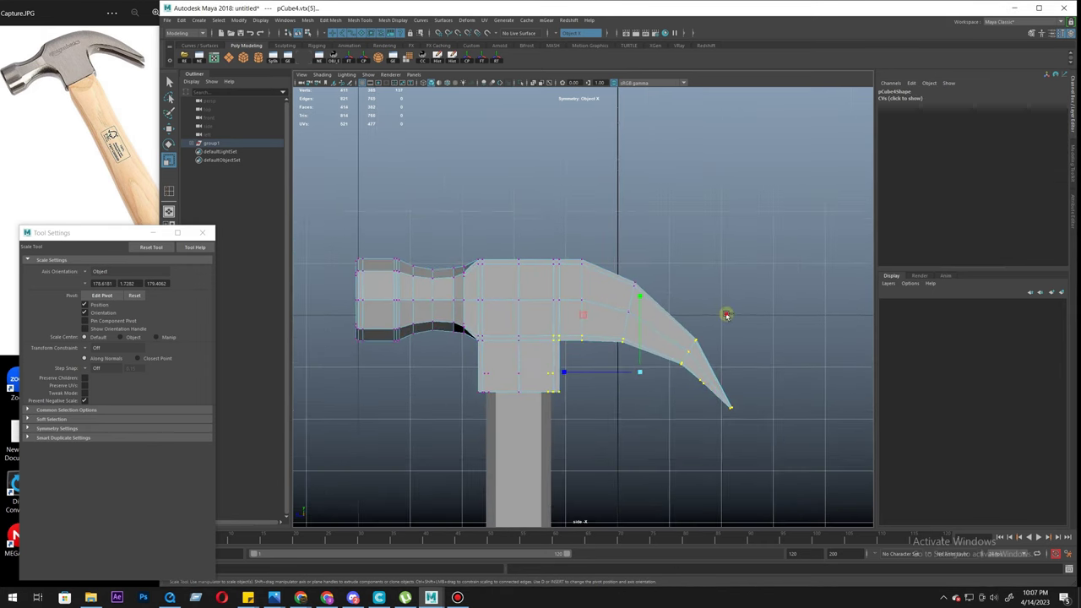
alt+middle_drag(745, 456, 706, 436)
scroll(707, 432, up, 3)
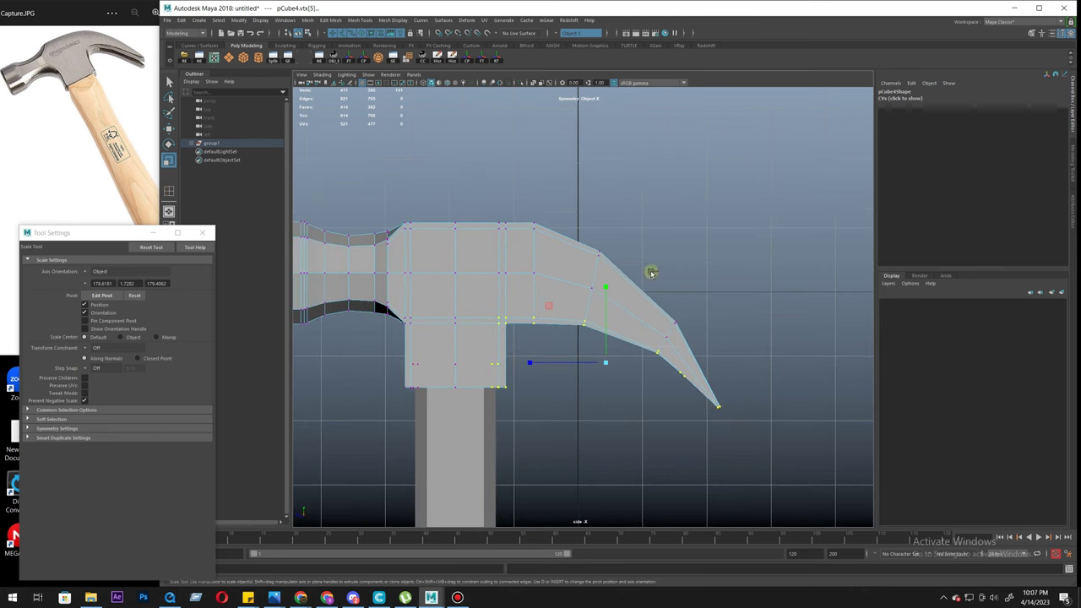
ctrl+drag(639, 260, 813, 557)
key(w)
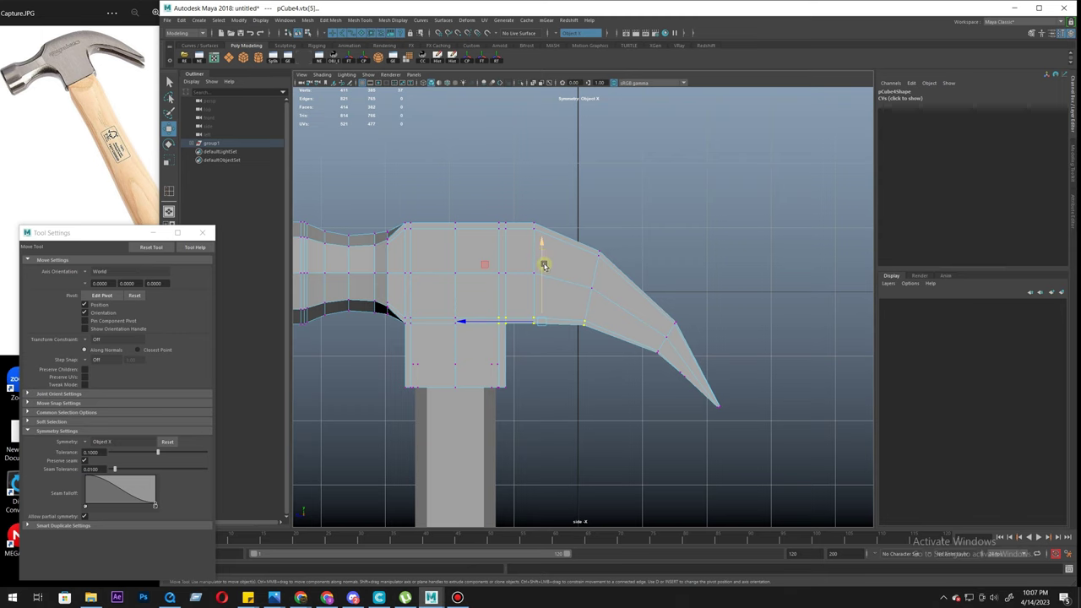
drag(544, 265, 544, 257)
ctrl+drag(567, 361, 601, 302)
middle_drag(575, 408, 574, 400)
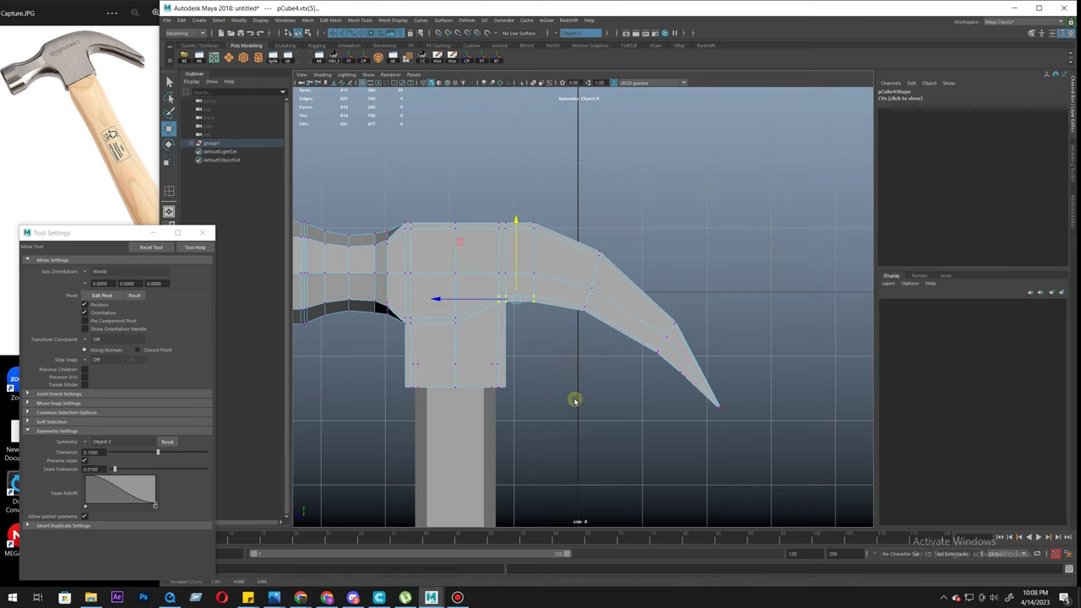
Step: Raise the next underside vertex column and the claw base vertices further to form the claw's inner curve
drag(560, 348, 610, 287)
middle_drag(607, 392, 609, 386)
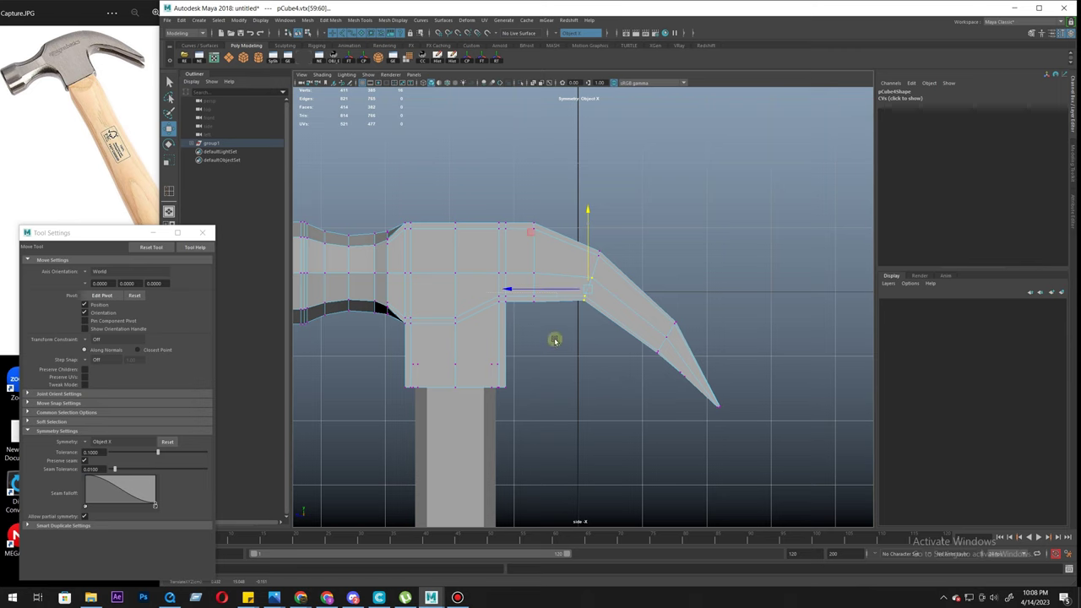
drag(557, 340, 478, 288)
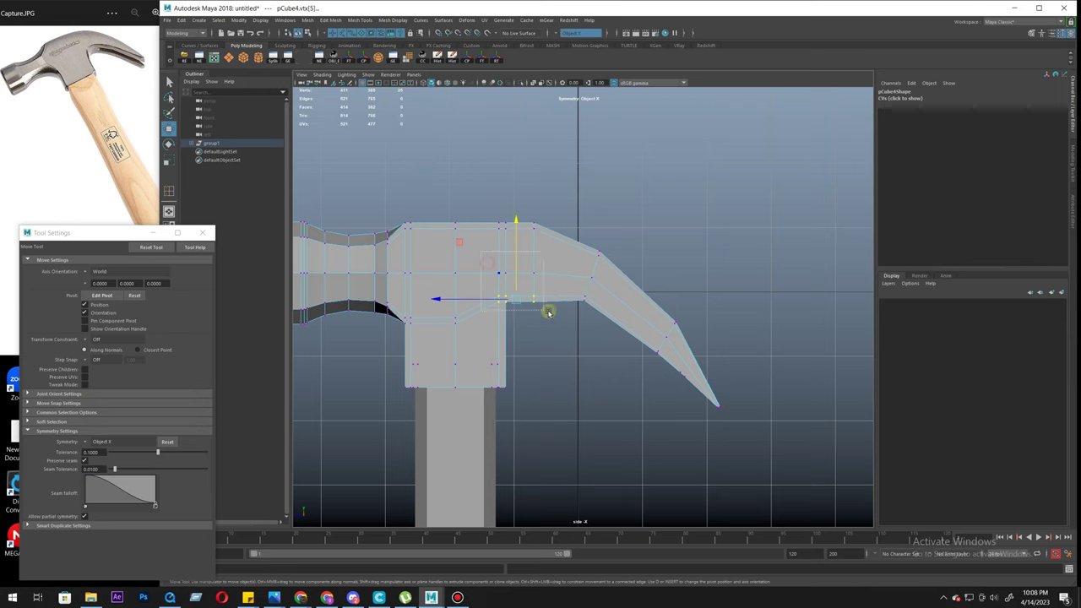
middle_drag(595, 410, 596, 397)
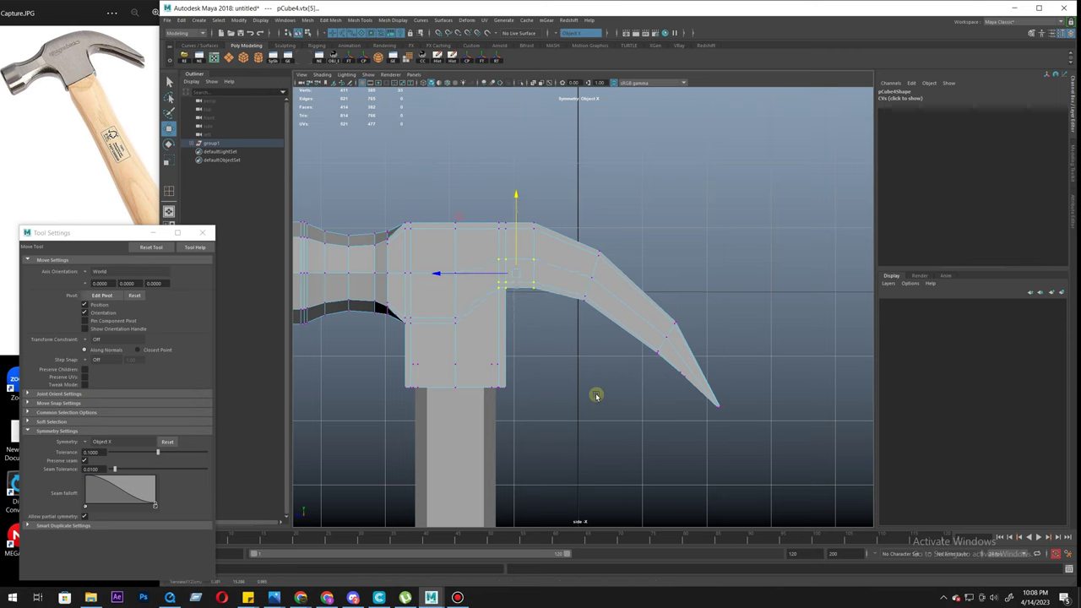
drag(566, 344, 607, 277)
middle_drag(613, 404, 613, 398)
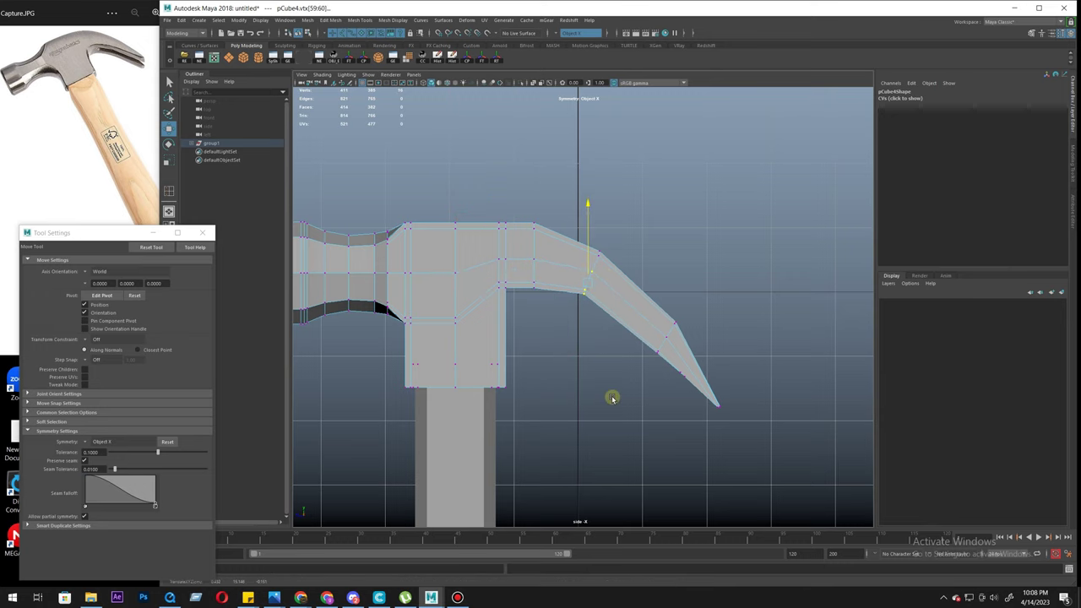
Step: Reposition the underside vertices near the claw tip to even out the inner curve
middle_drag(672, 437, 675, 437)
drag(678, 336, 630, 361)
middle_drag(663, 393, 663, 394)
scroll(707, 440, up, 5)
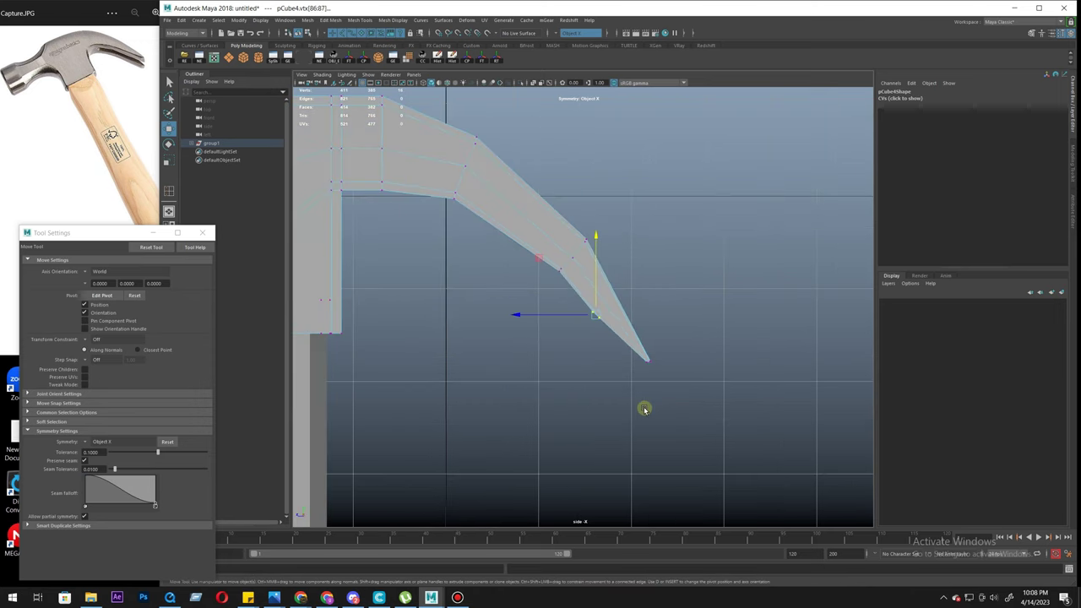
key(ctrl+z)
drag(615, 327, 623, 315)
scroll(629, 355, down, 8)
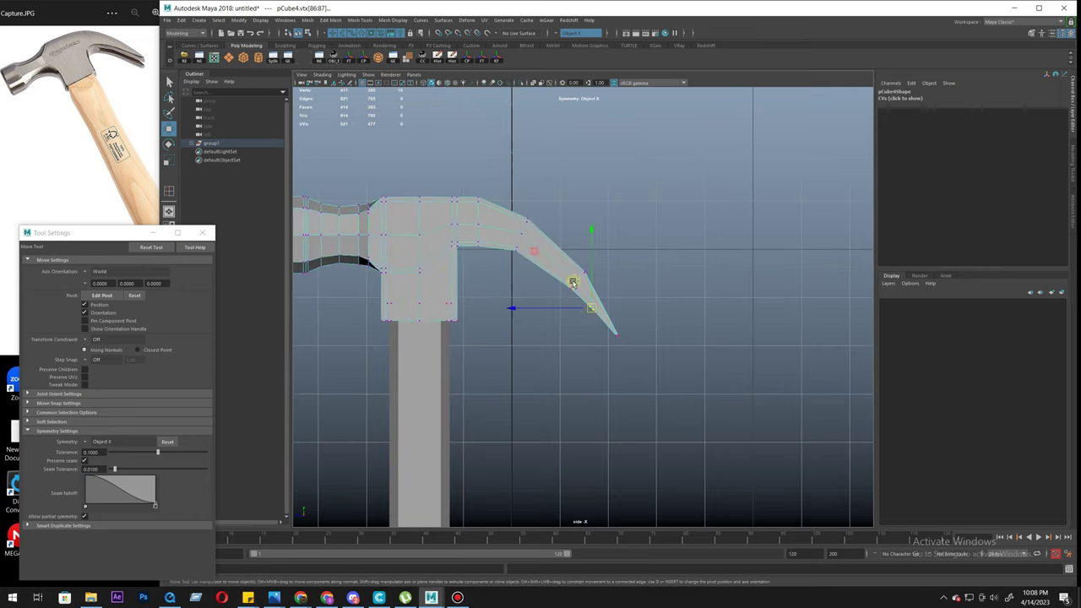
Step: Switch the head back to object selection and view the reshaped claw in perspective
right_drag(574, 280, 647, 210)
key(space)
drag(623, 280, 668, 292)
key(space)
drag(598, 302, 598, 272)
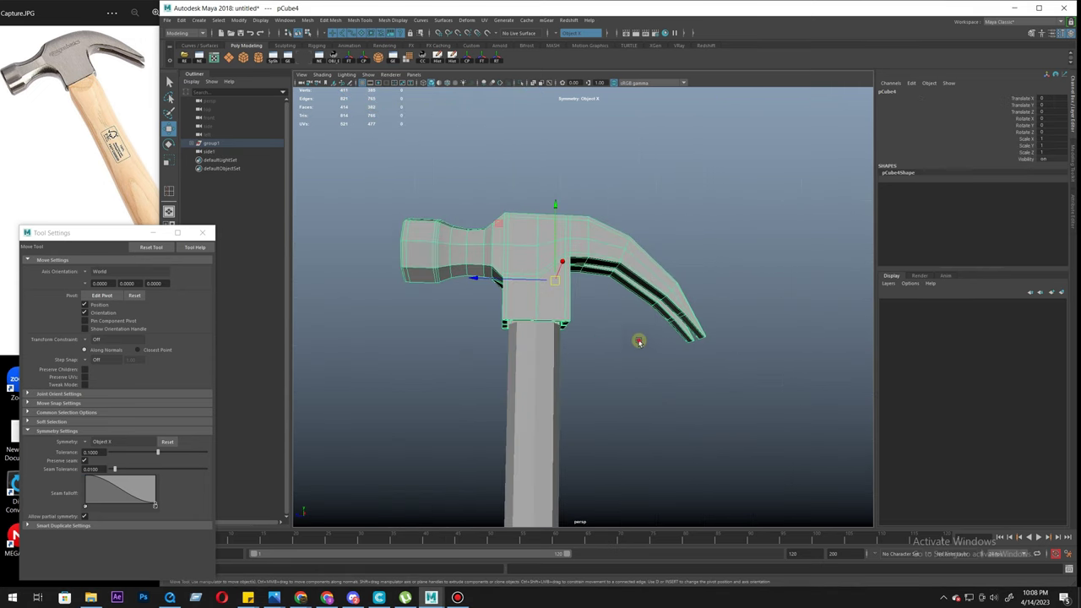
alt+drag(631, 343, 570, 364)
key(4)
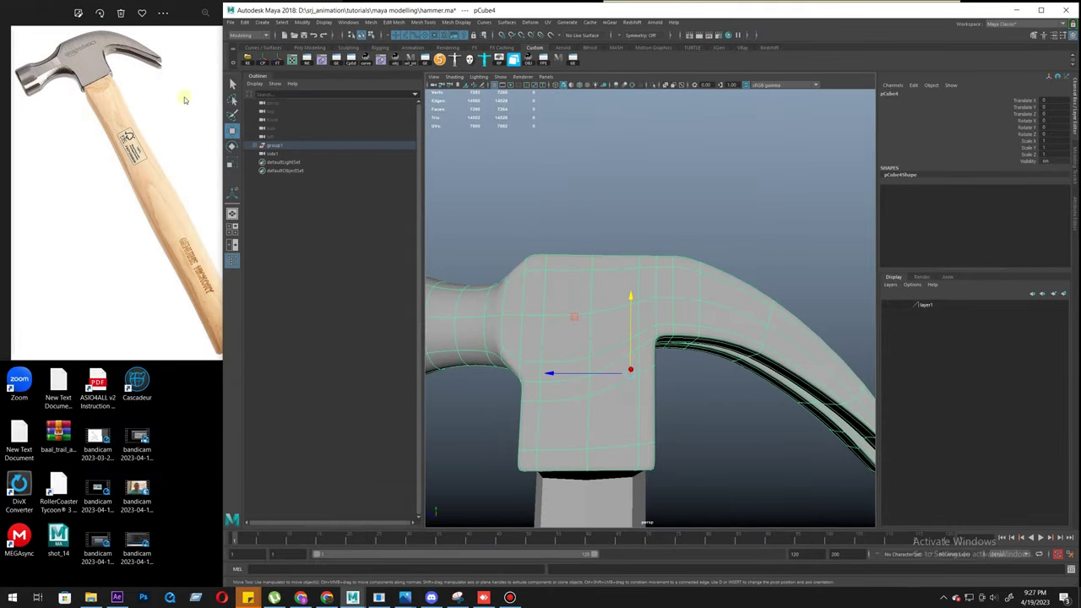
Step: Examine the corner where the claw's underside meets the neck, close up in the side view
alt+drag(648, 379, 611, 394)
key(space)
drag(604, 461, 604, 466)
scroll(610, 305, up, 3)
key(space)
drag(611, 308, 790, 330)
scroll(748, 386, up, 6)
alt+middle_drag(541, 388, 634, 414)
scroll(635, 414, down, 8)
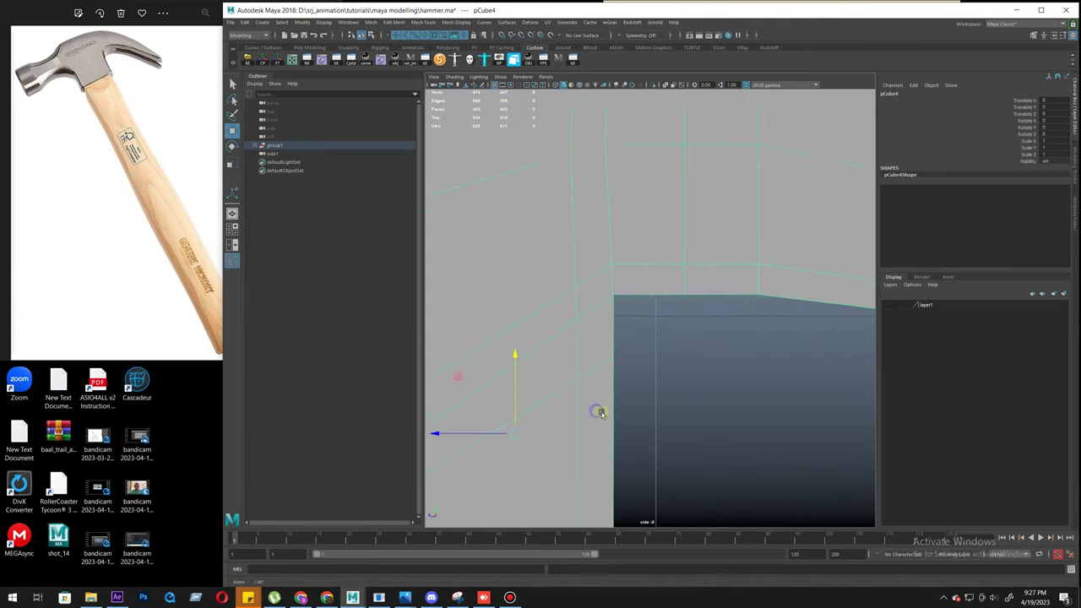
Step: Flatten the horizontal edge loop around the head's neck and lower it below the claw corner
key(space)
drag(639, 353, 630, 410)
click(619, 345)
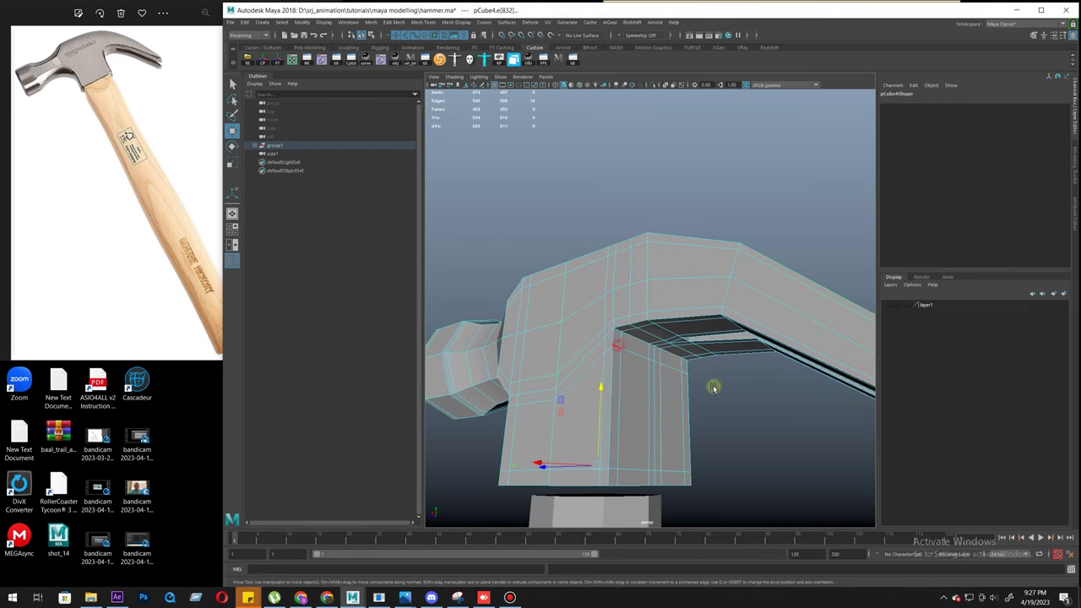
alt+drag(716, 388, 574, 386)
alt+drag(708, 347, 608, 425)
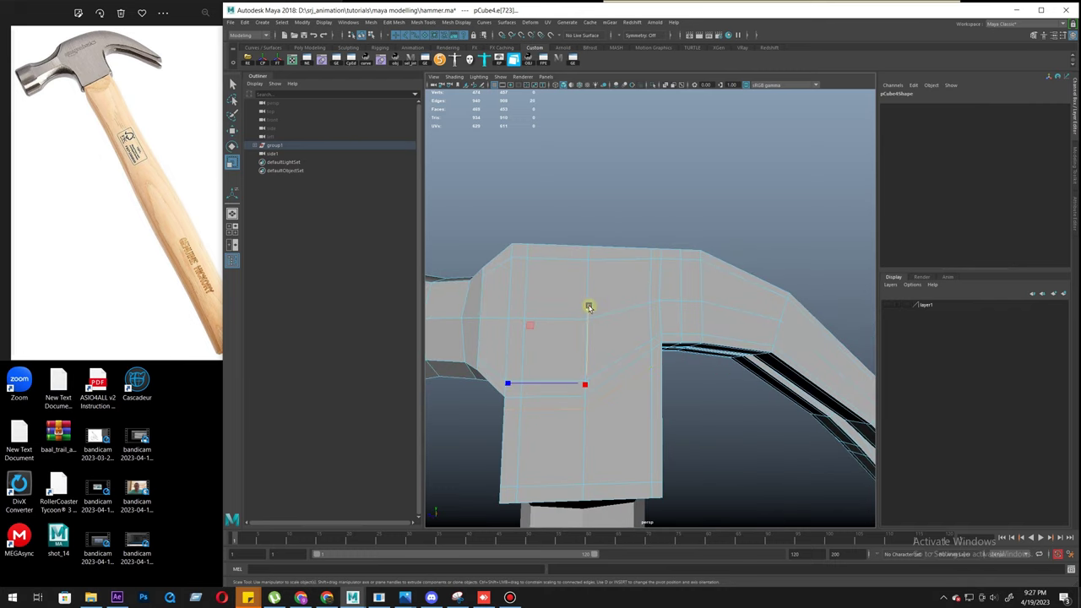
key(w)
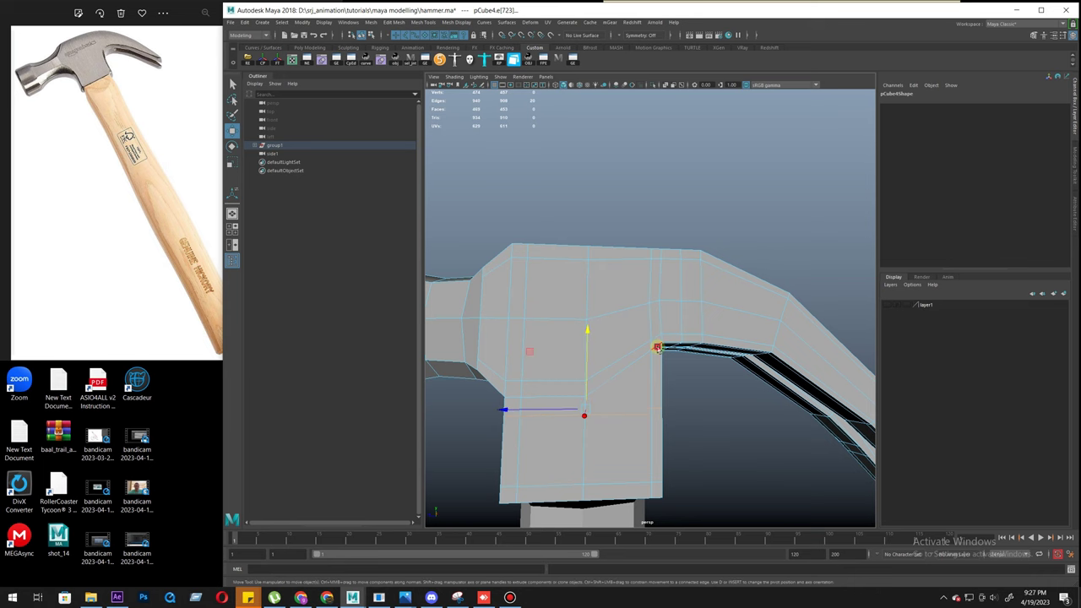
alt+drag(597, 396, 648, 346)
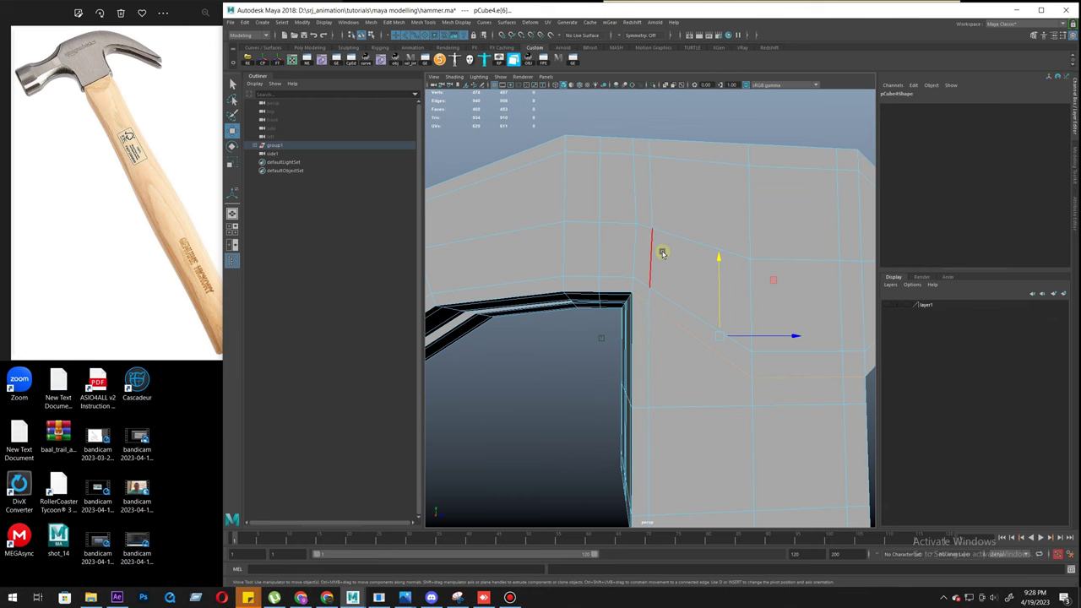
Step: Lower the edge at the corner where the claw's underside meets the neck to bevel the sharp corner
alt+drag(635, 335, 754, 257)
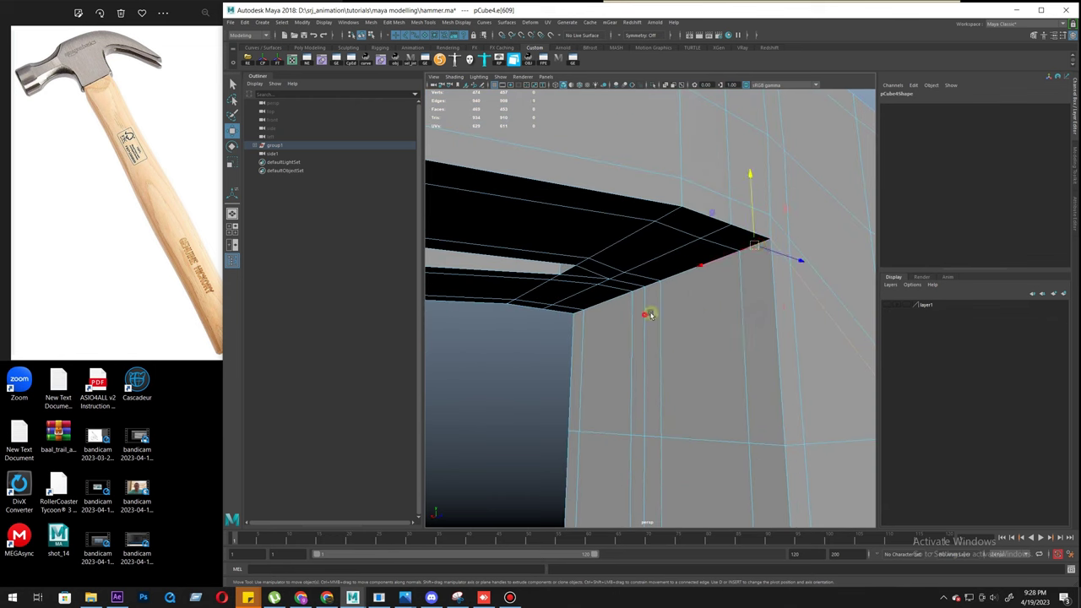
alt+drag(657, 314, 615, 263)
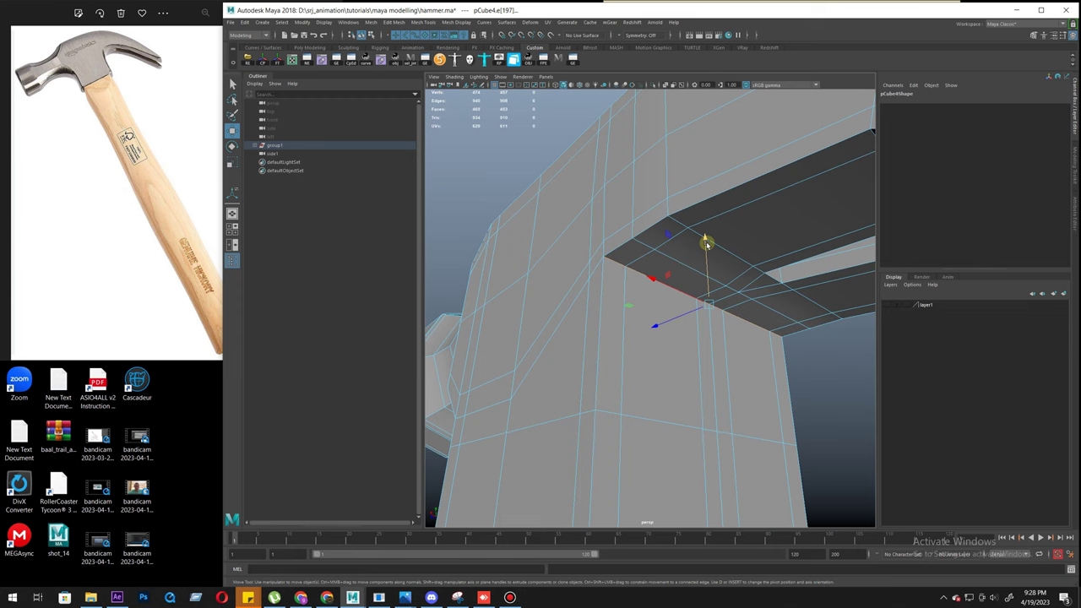
drag(706, 244, 705, 283)
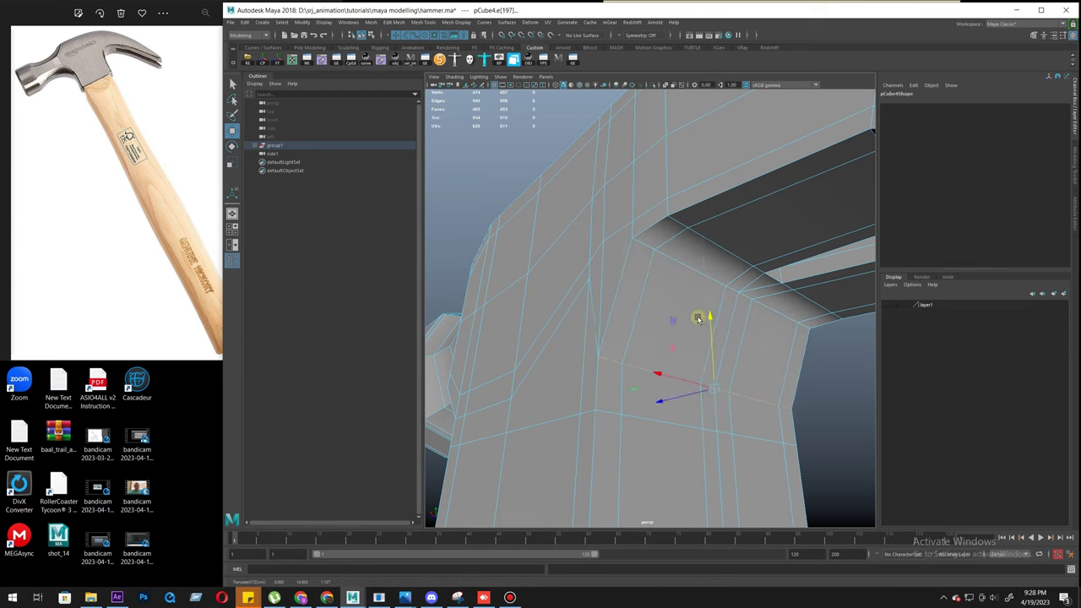
Step: Reposition the lower edges of the claw-base loop and the corner edges to round the transition into the neck
scroll(677, 335, down, 3)
alt+drag(677, 335, 619, 290)
double_click(733, 252)
alt+drag(734, 251, 693, 212)
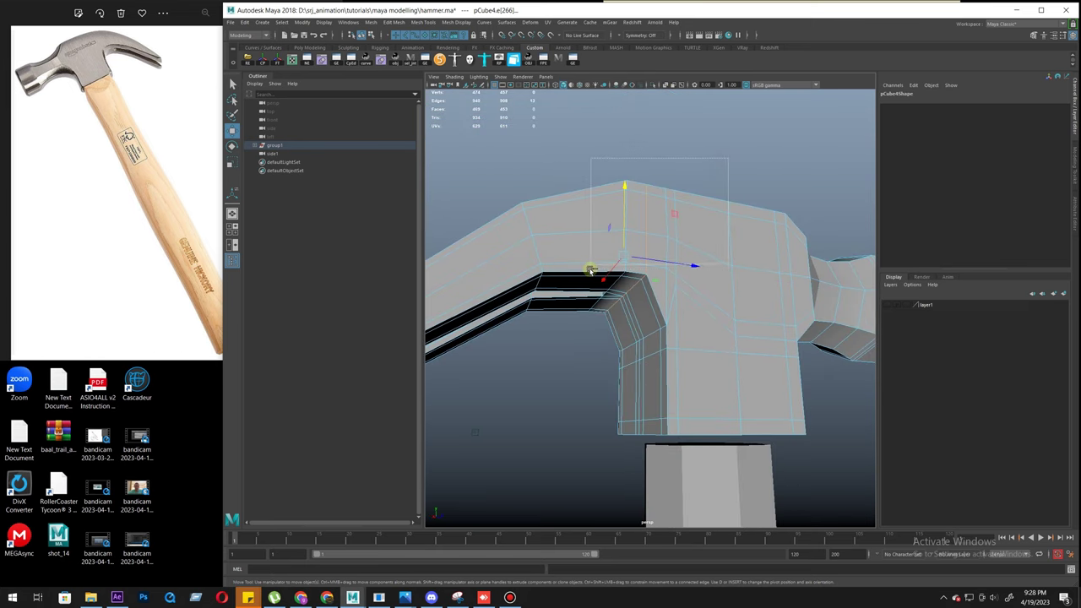
ctrl+drag(590, 269, 591, 272)
alt+drag(592, 279, 731, 372)
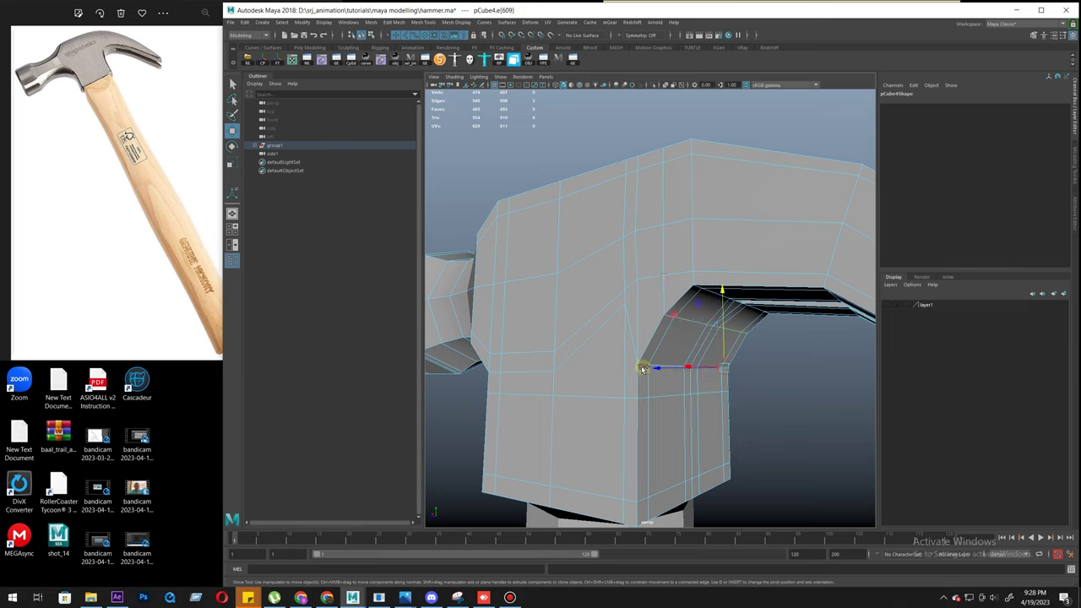
alt+drag(687, 275, 777, 346)
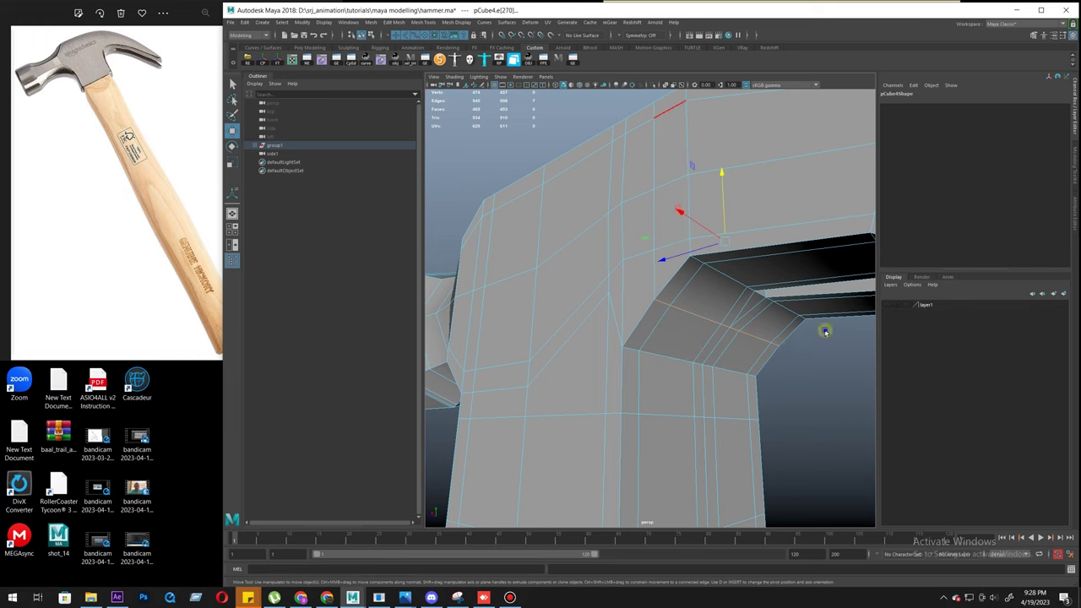
Step: Try moving the middle edge row of the claw-to-neck curve, and undo the change
scroll(763, 338, down, 6)
alt+drag(763, 338, 710, 291)
scroll(709, 291, up, 5)
alt+drag(608, 282, 667, 265)
scroll(717, 325, down, 4)
alt+drag(718, 324, 766, 408)
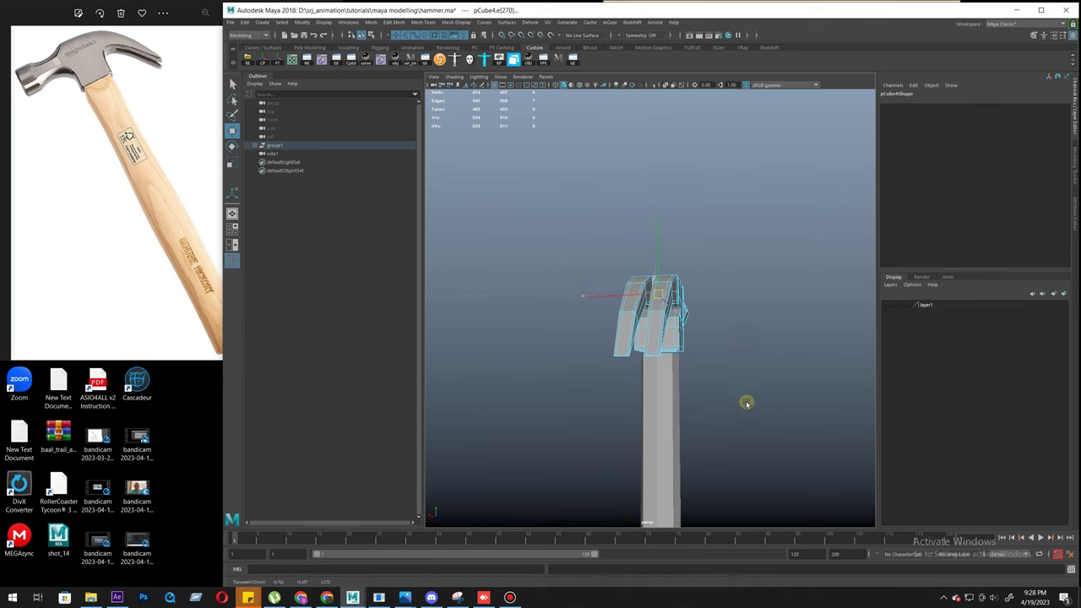
scroll(649, 337, up, 5)
alt+drag(648, 337, 719, 438)
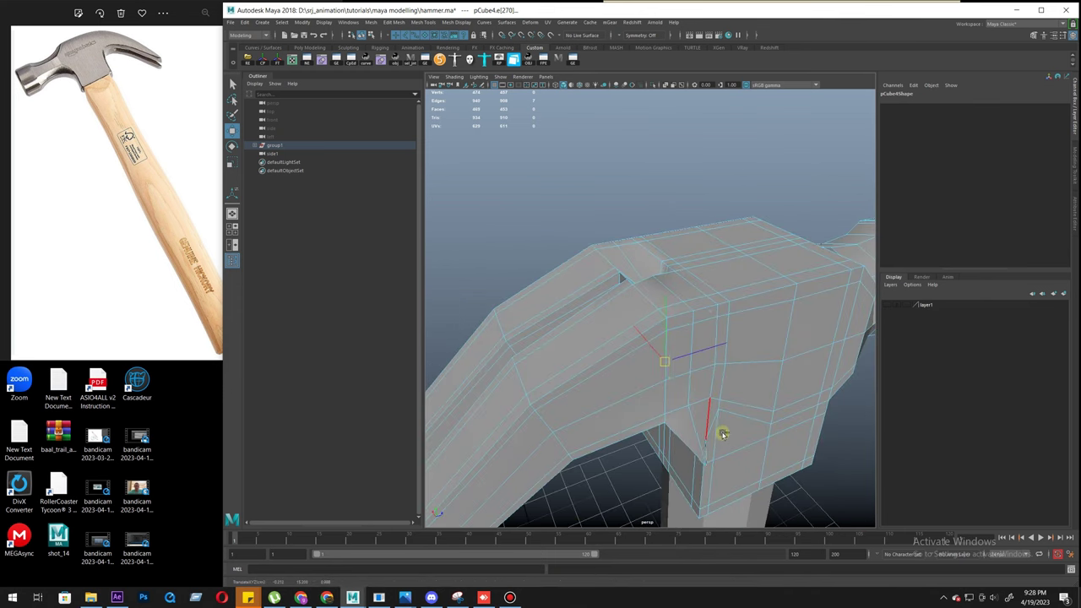
key(ctrl+z)
Step: Adjust the middle edge row of the claw-to-neck curve and raise the row below it to even out the bend
alt+drag(617, 275, 737, 222)
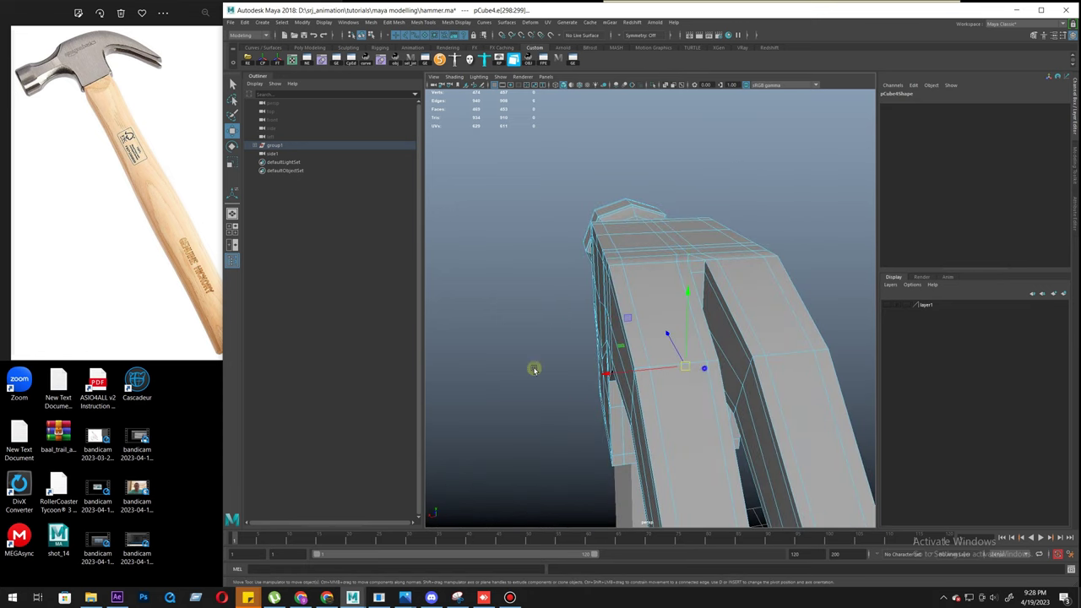
alt+drag(502, 360, 772, 425)
scroll(685, 316, up, 5)
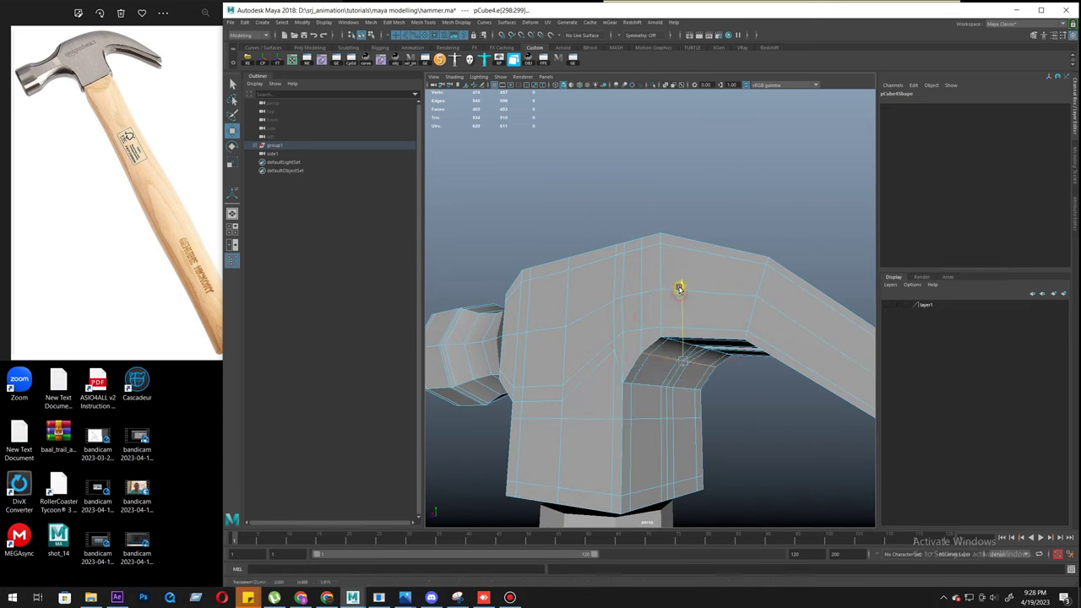
alt+drag(669, 294, 646, 355)
scroll(633, 389, up, 3)
alt+drag(688, 451, 775, 453)
shift+double_click(772, 444)
alt+drag(640, 414, 707, 420)
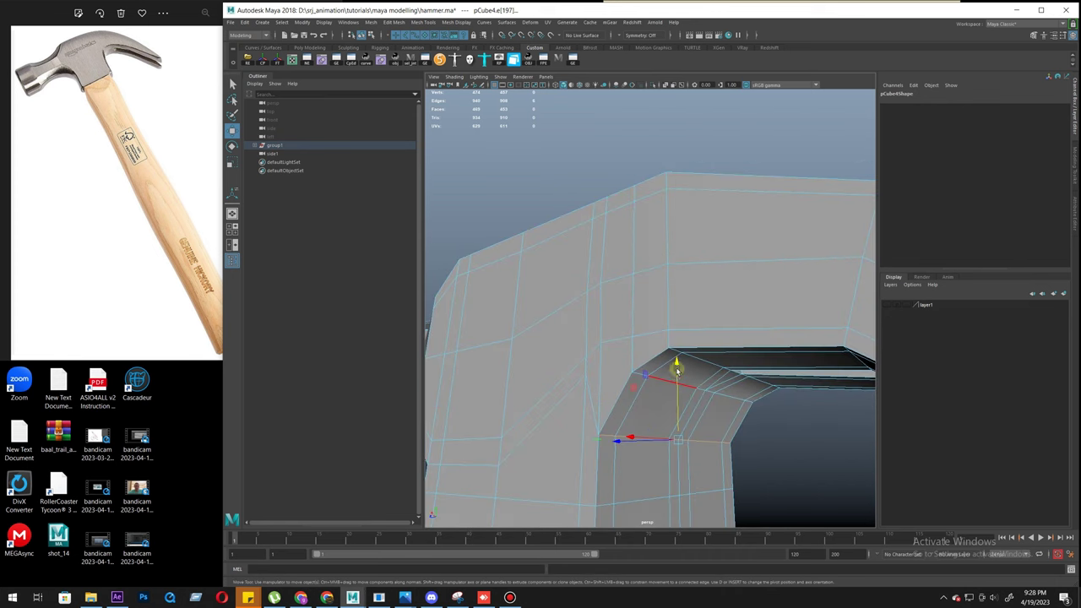
drag(678, 368, 656, 468)
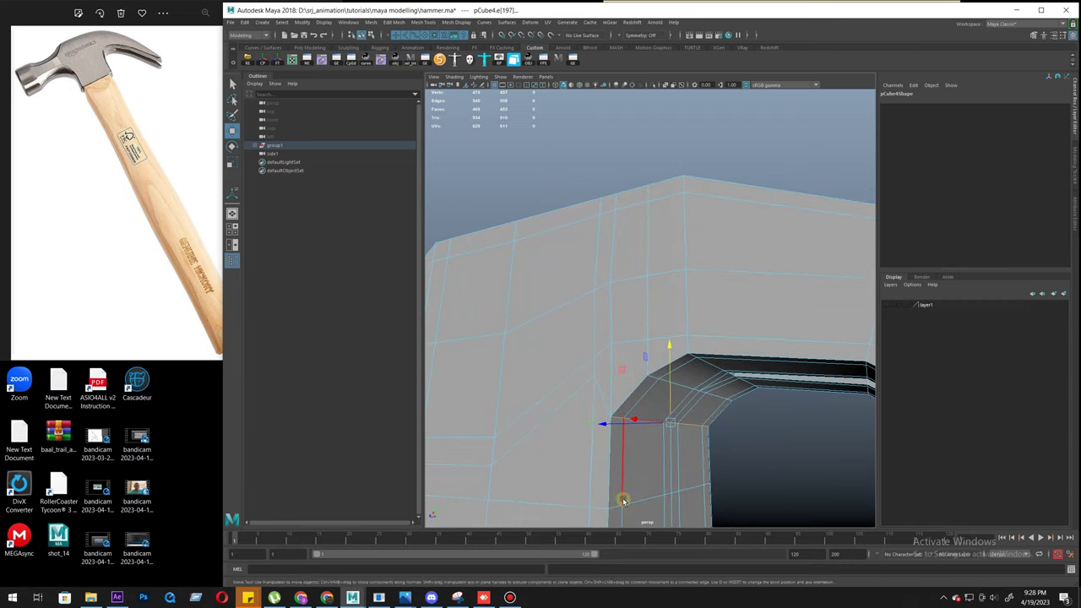
Step: Preview the head smoothed in object mode and examine the rounded curve beneath the claw
key(3)
right_drag(642, 446, 780, 305)
click(787, 445)
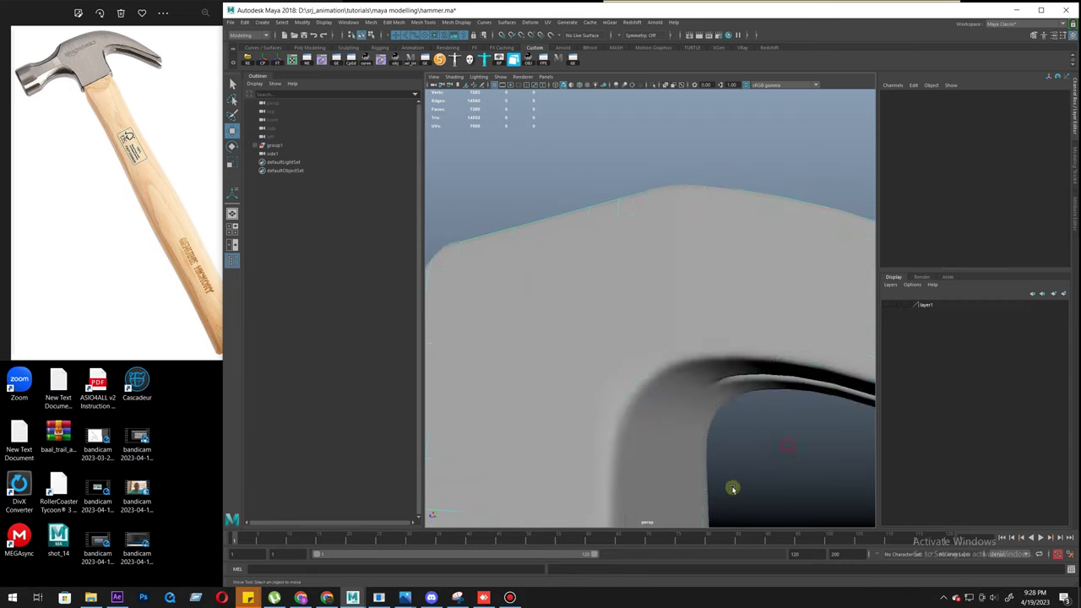
alt+right_drag(690, 481, 640, 386)
alt+drag(662, 329, 673, 331)
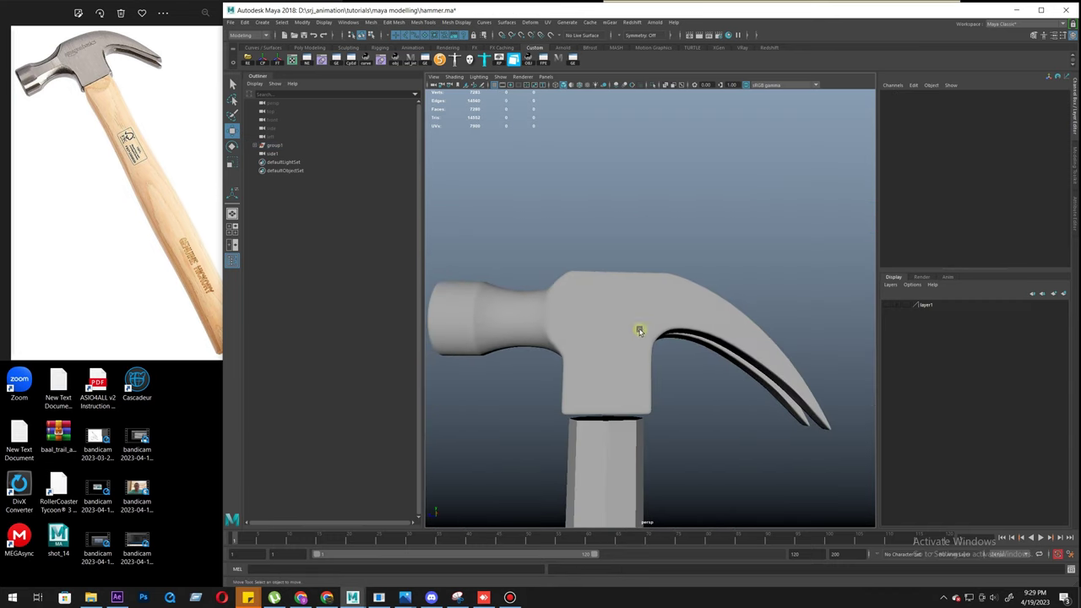
scroll(650, 338, up, 6)
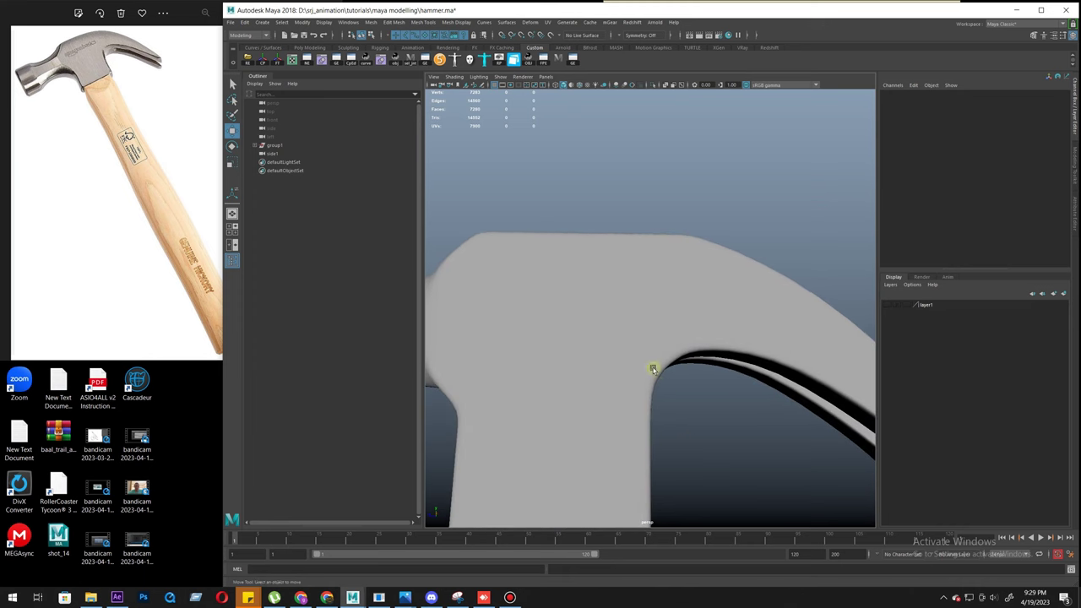
Step: Return the head to its unsmoothed cage and reposition the side vertices beside the claw-to-neck curve on both faces
click(651, 365)
key(1)
scroll(667, 407, up, 4)
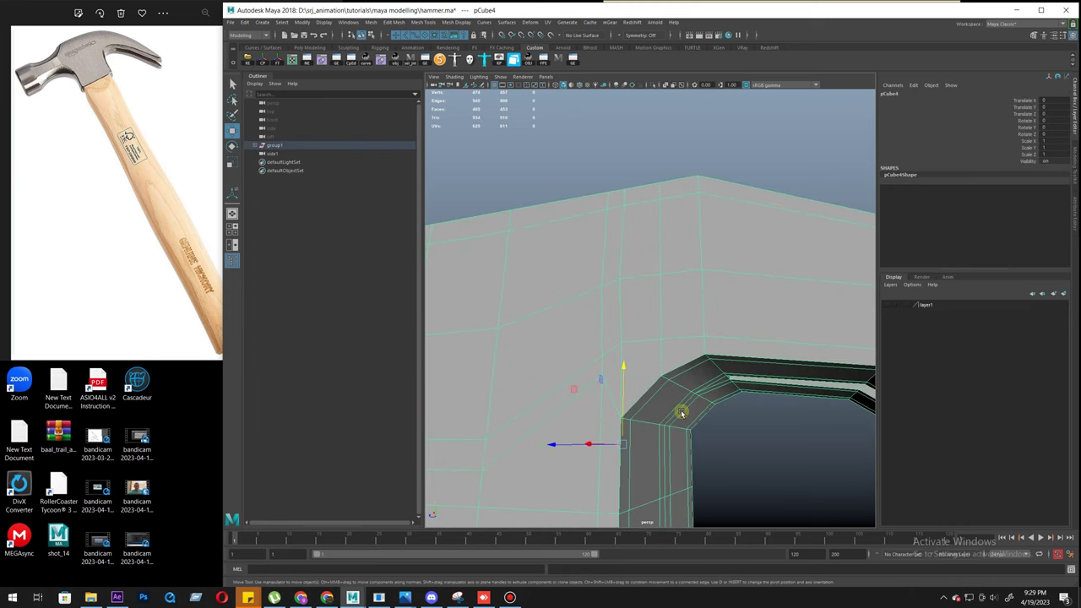
alt+drag(682, 413, 647, 453)
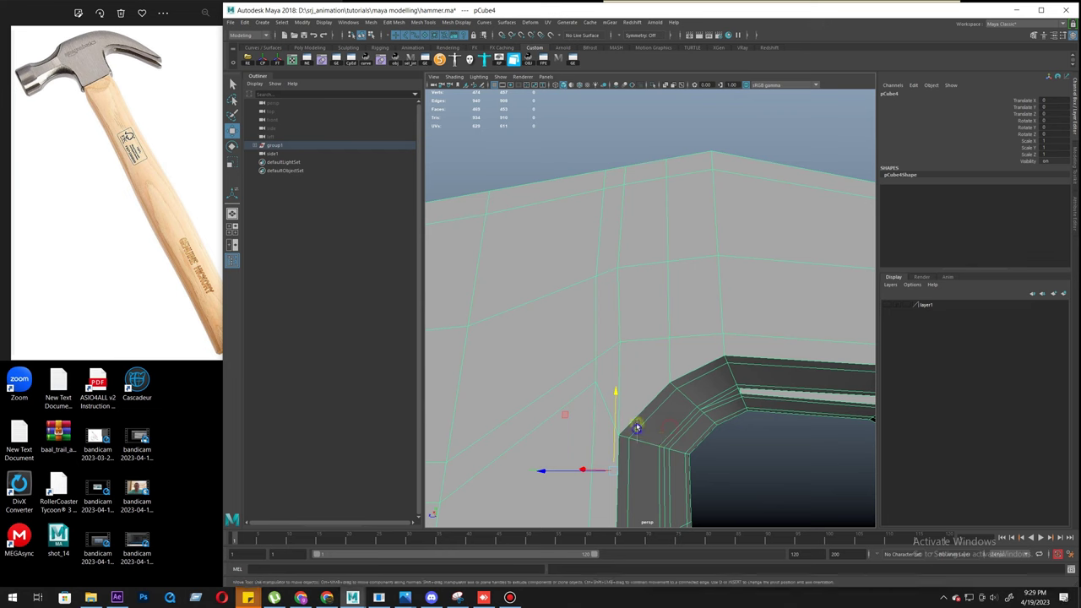
alt+drag(613, 456, 633, 355)
key(F9)
click(644, 246)
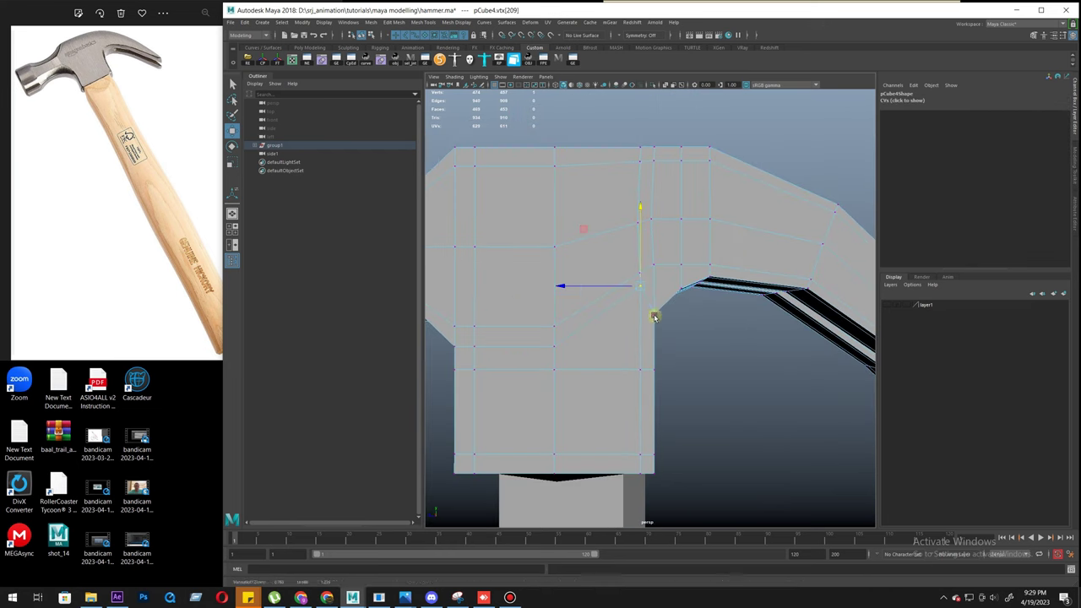
alt+drag(645, 348, 655, 272)
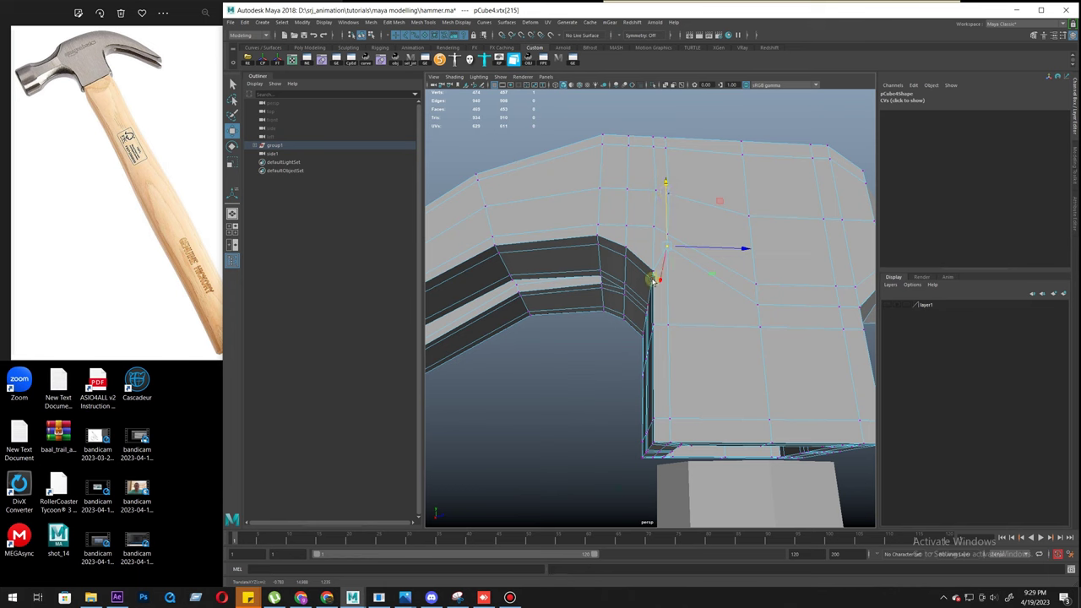
alt+drag(657, 283, 613, 332)
Step: Try shifting the corner edges between the neck and the striking side's underside, checking the shape in smooth preview
alt+drag(602, 277, 536, 250)
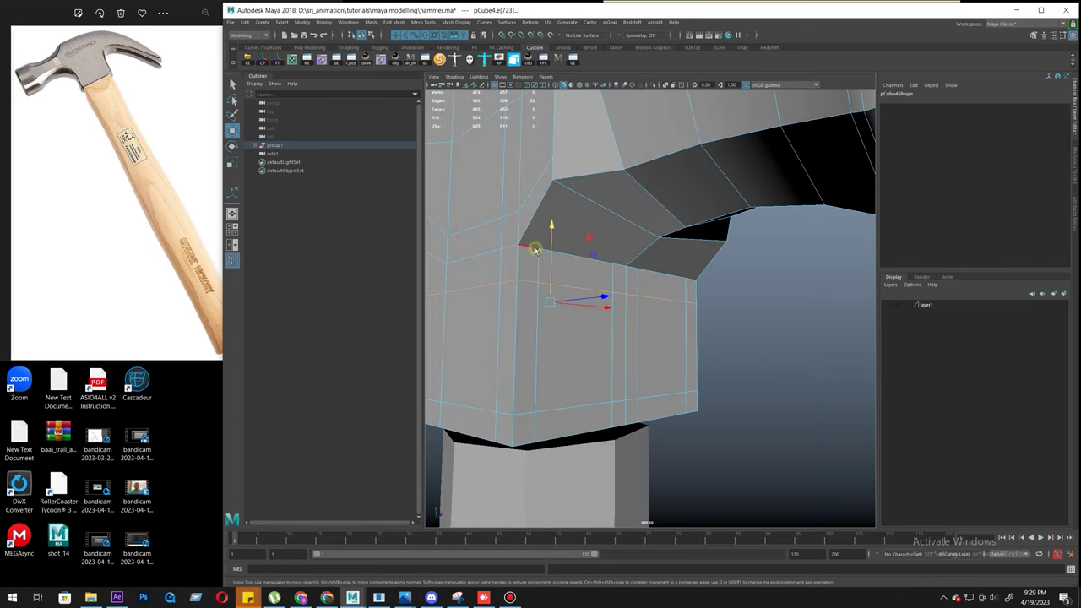
alt+drag(656, 299, 579, 212)
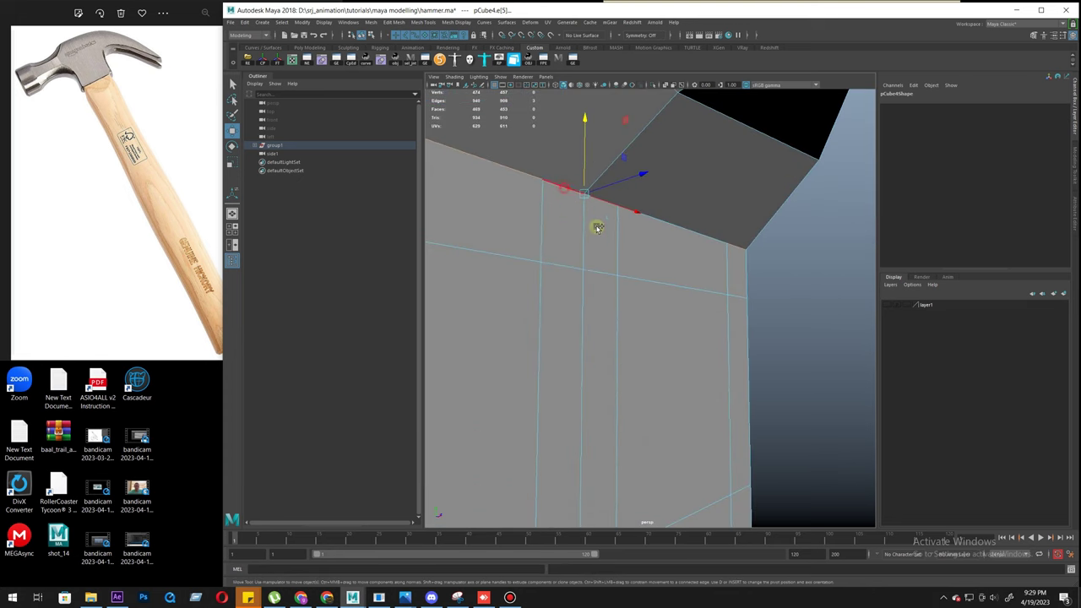
alt+drag(676, 339, 738, 288)
key(3)
alt+drag(700, 345, 668, 345)
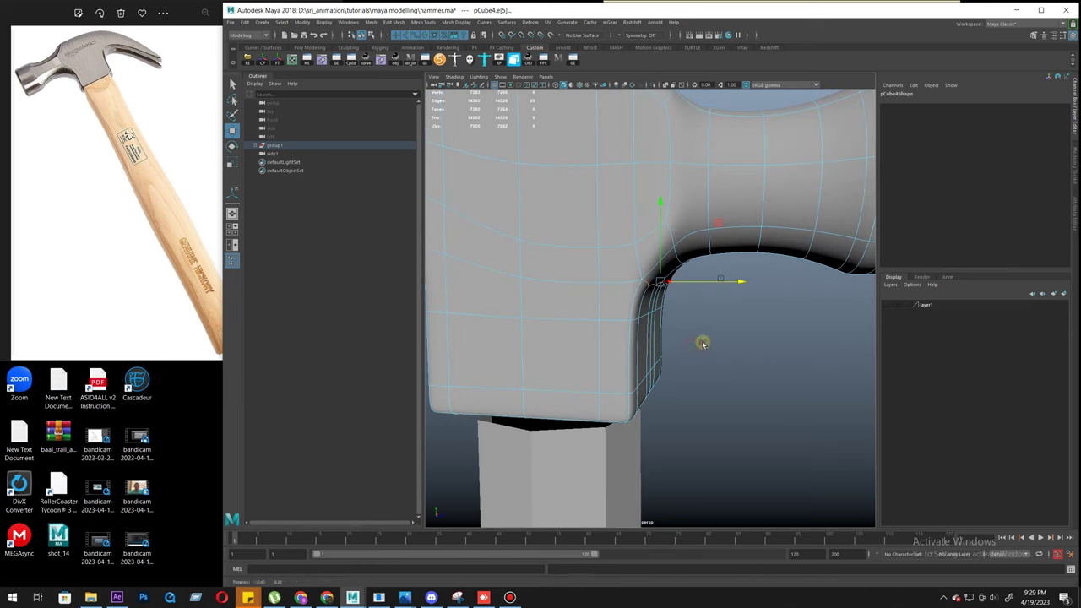
right_drag(668, 345, 726, 291)
alt+drag(745, 326, 608, 322)
key(1)
key(alt+d)
click(600, 276)
key(ctrl+z)
key(ctrl+z)
key(ctrl+z)
Step: Check the smoothed head in object mode, then undo the last move of the corner edges under the striking side
key(F8)
key(3)
click(809, 249)
click(645, 309)
key(1)
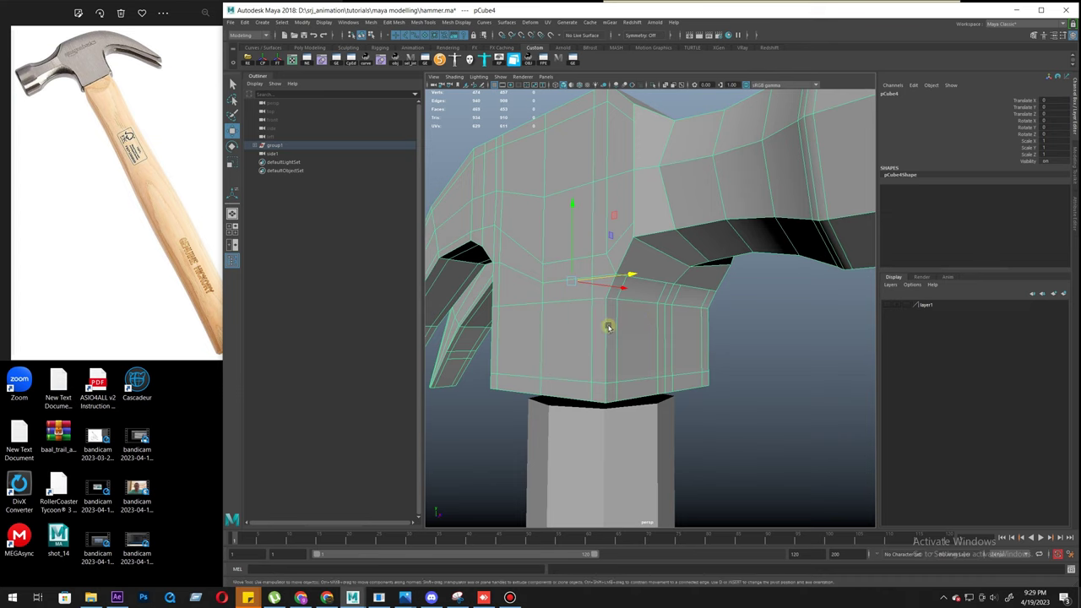
key(ctrl+z)
key(ctrl+z)
key(ctrl+z)
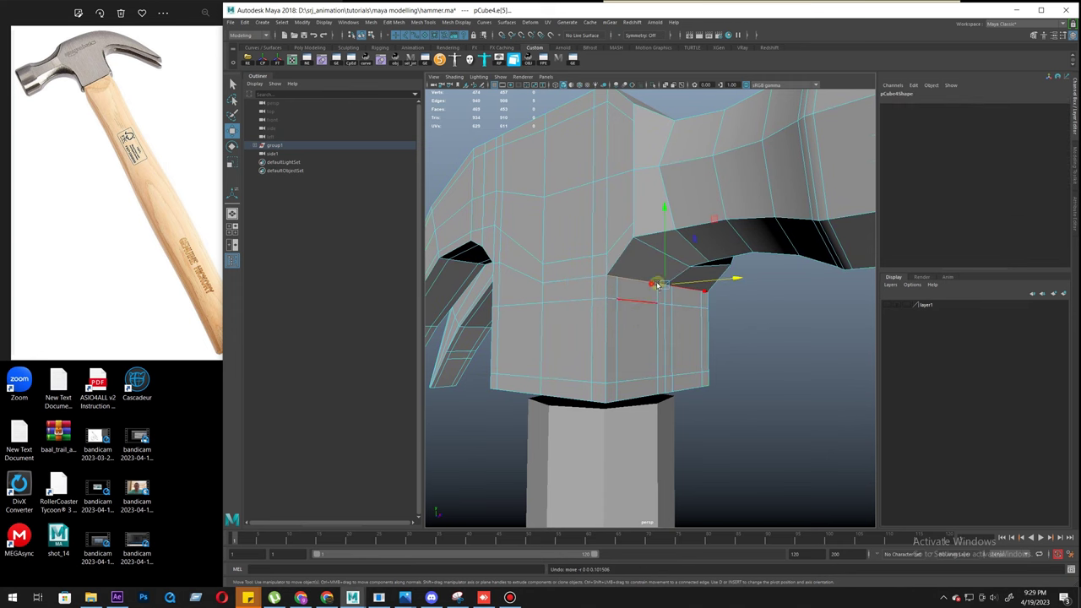
Step: Select the edges across the corner under the striking side, reshape its bevel, and switch to vertex editing
alt+drag(661, 284, 640, 279)
click(648, 258)
click(661, 278)
click(615, 261)
click(614, 261)
shift+click(731, 271)
alt+drag(664, 289, 608, 285)
key(F9)
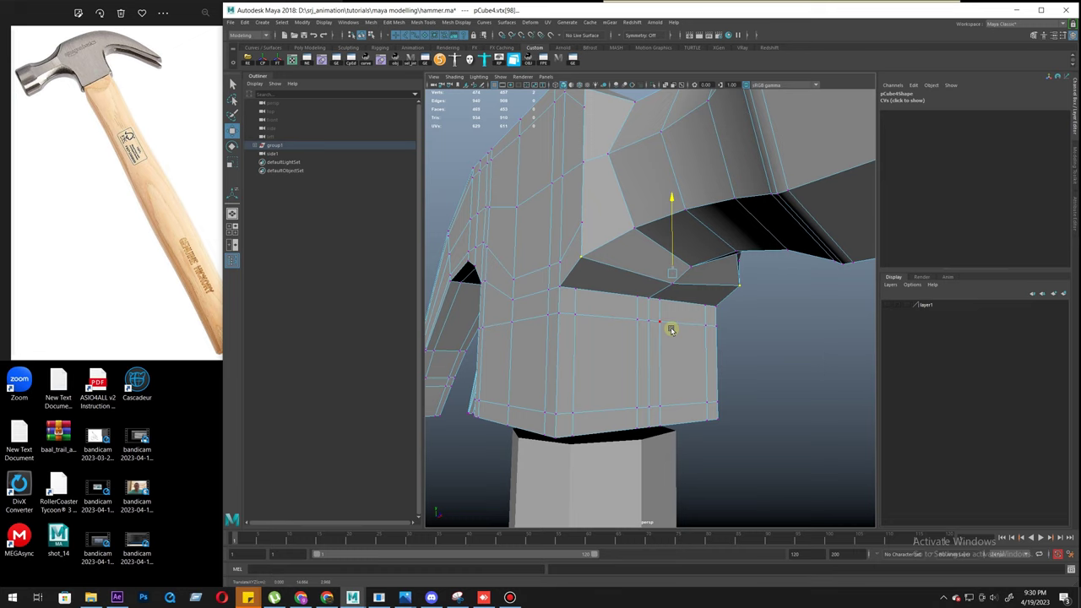
Step: Try lowering the two outer vertices of the striking-side corner, preview the smoothed head, and undo the move
middle_drag(671, 330, 667, 334)
alt+drag(667, 333, 690, 336)
key(3)
right_drag(640, 346, 754, 231)
click(736, 331)
alt+right_drag(736, 330, 626, 369)
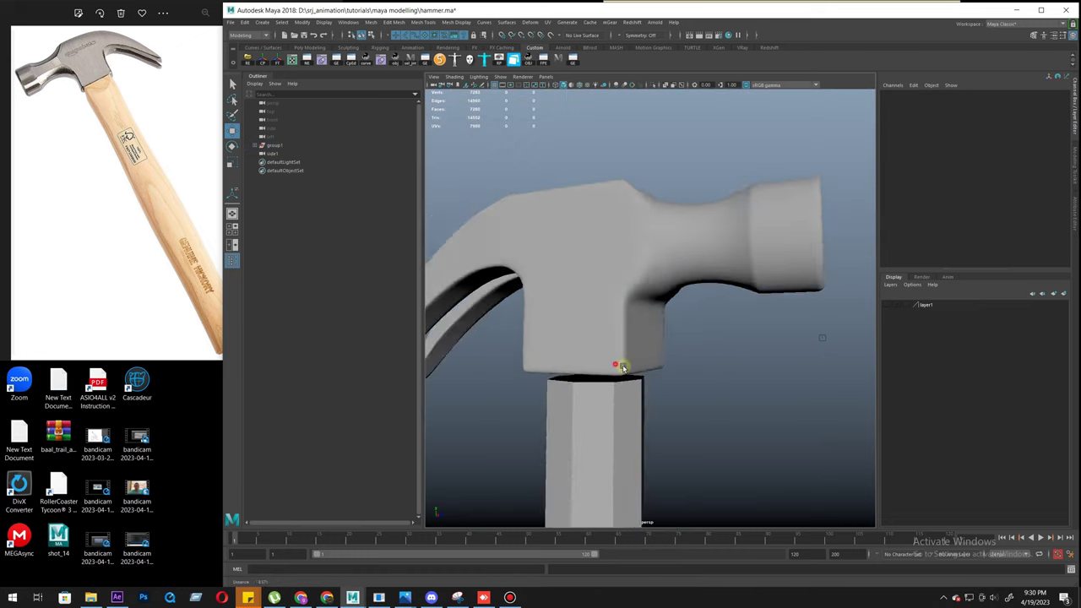
alt+drag(626, 368, 632, 363)
key(ctrl+z)
key(ctrl+z)
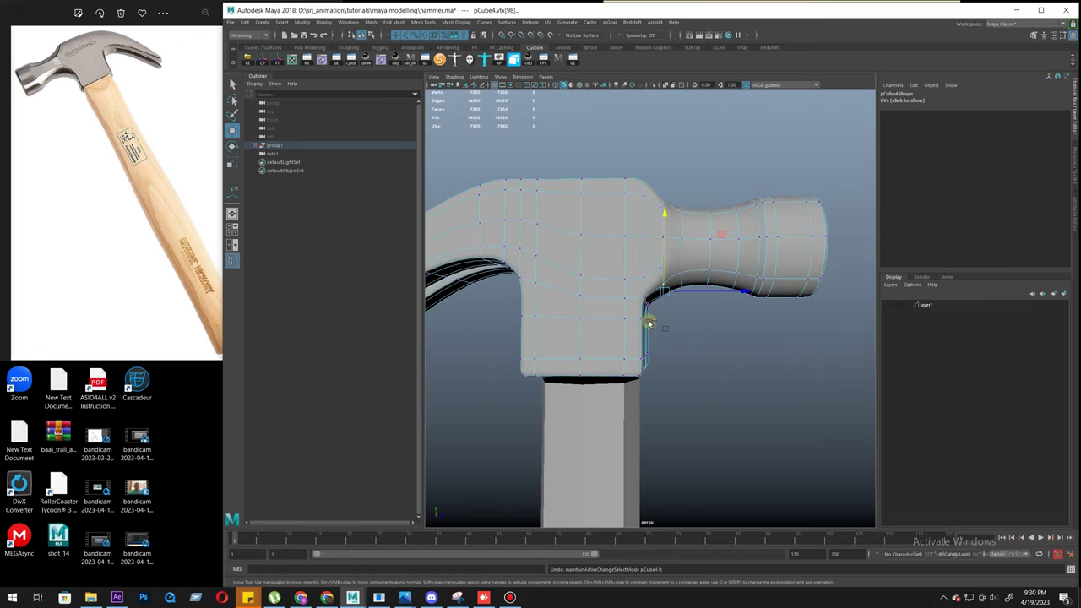
key(ctrl+z)
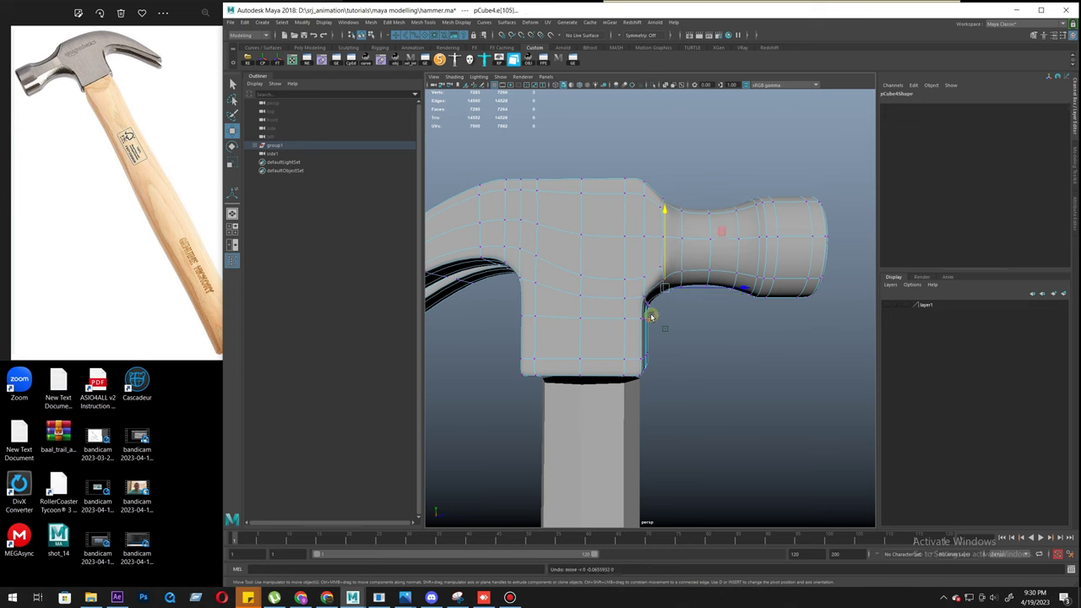
Step: Lower the corner edge where the striking side's underside meets the neck, and preview the smoothed result in object mode
alt+drag(651, 312, 603, 302)
key(1)
alt+drag(672, 309, 709, 312)
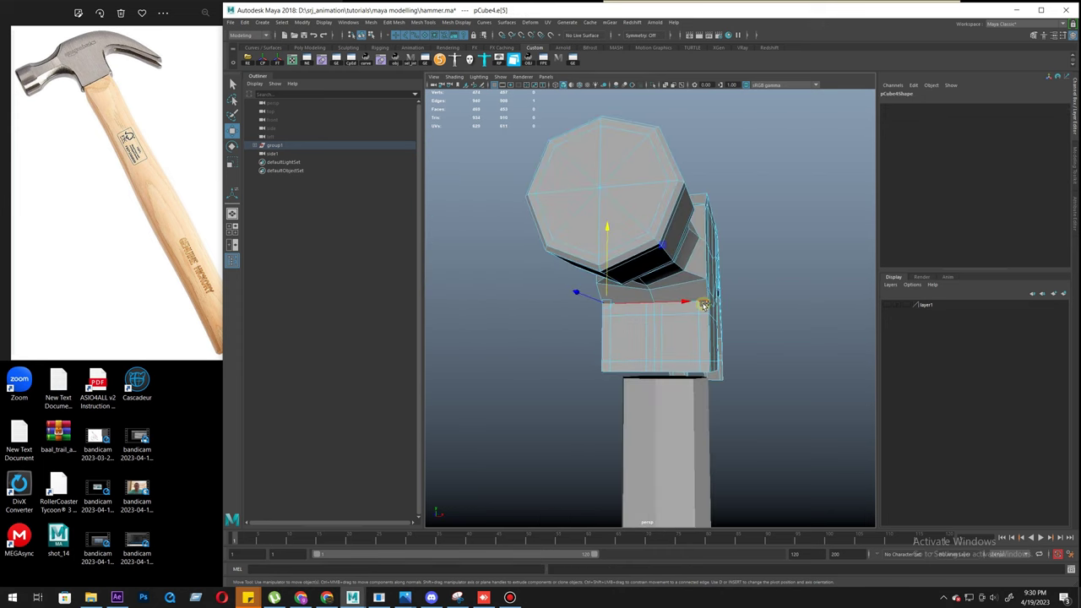
alt+drag(591, 309, 675, 296)
alt+right_drag(676, 295, 803, 486)
alt+right_drag(611, 303, 780, 451)
alt+drag(489, 330, 600, 284)
drag(637, 219, 637, 234)
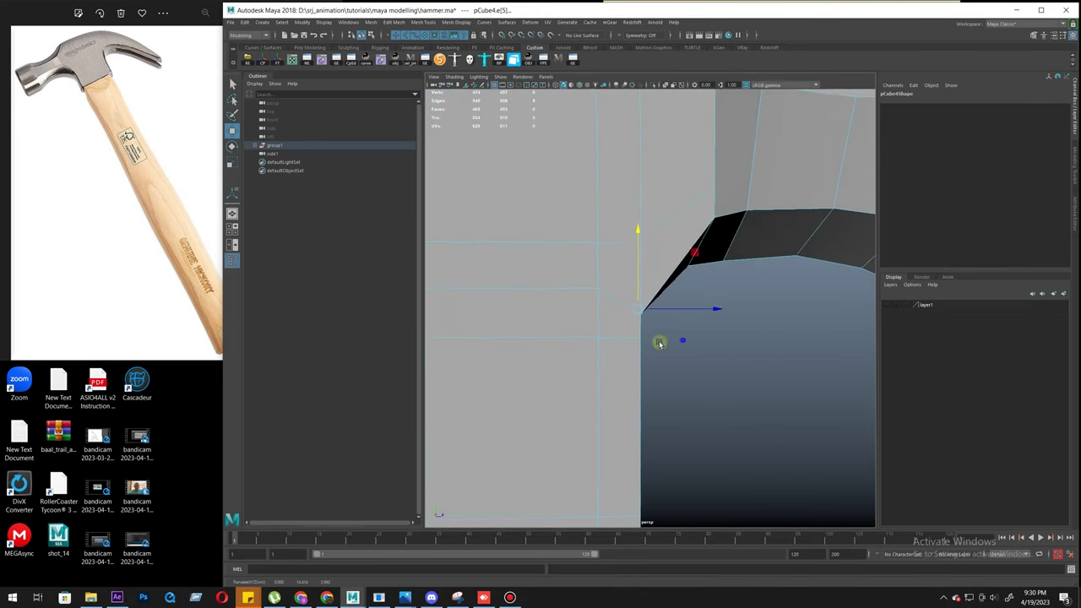
key(3)
right_drag(594, 365, 714, 209)
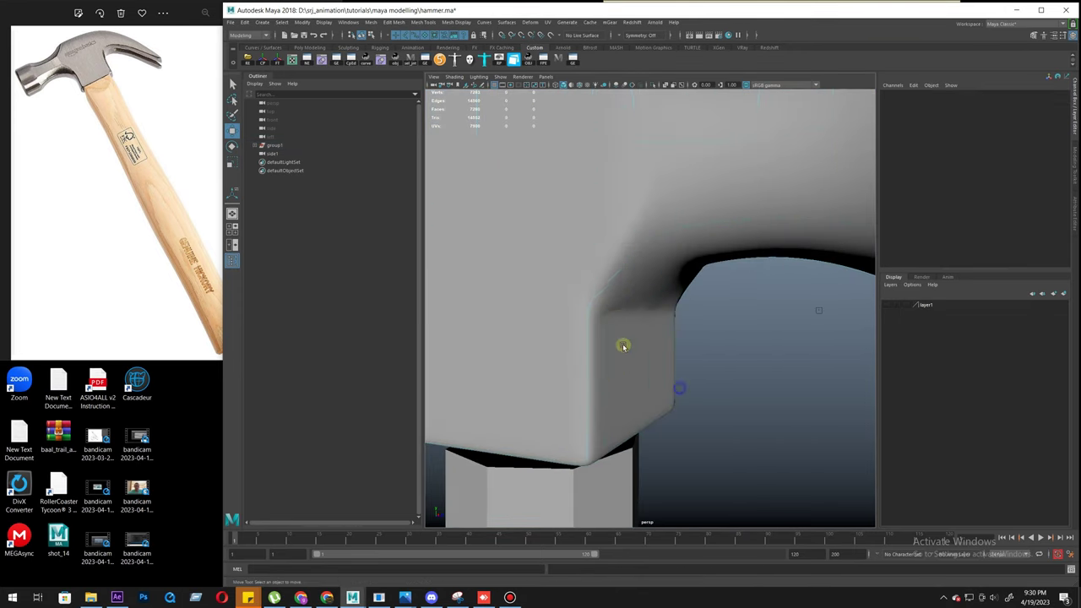
Step: Return the head to its unsmoothed mesh, switch to edge editing, and insert edge loops around the base of the striking-side neck
click(728, 324)
alt+right_drag(729, 324, 632, 343)
mouse_move(633, 343)
alt+mouse_down()
mouse_move(659, 343)
mouse_move(620, 339)
alt+mouse_up()
click(633, 325)
key(1)
alt+right_drag(634, 323, 695, 354)
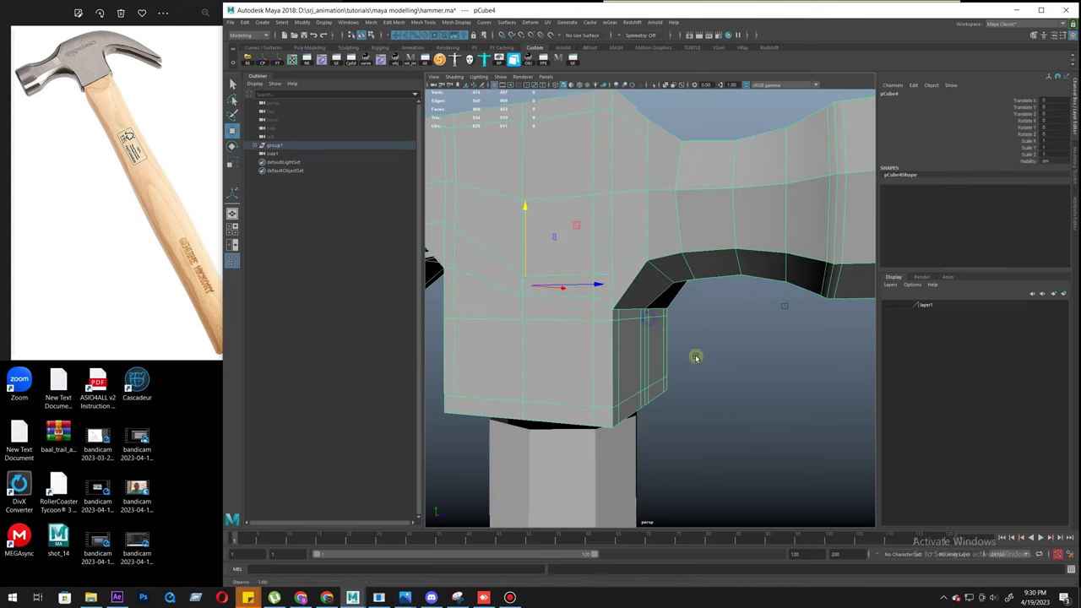
right_drag(635, 294, 636, 246)
alt+drag(679, 371, 603, 350)
alt+drag(832, 291, 715, 286)
ctrl+right_drag(759, 230, 718, 241)
alt+drag(661, 278, 600, 289)
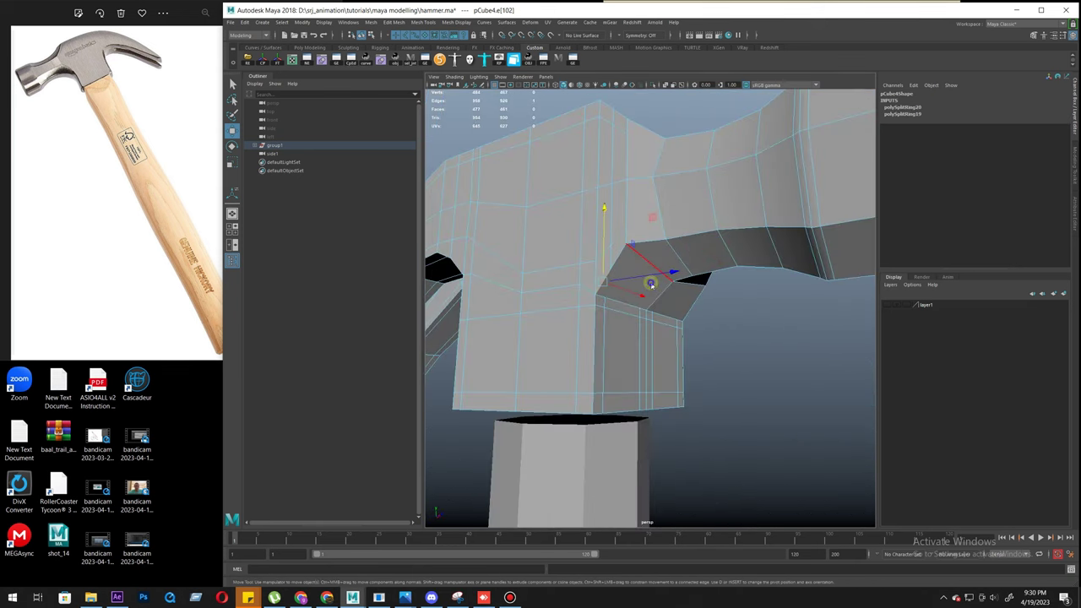
Step: Cut a new edge with Multi-Cut across the sloped corner faces under the striking side's neck
shift+right_drag(651, 286, 598, 286)
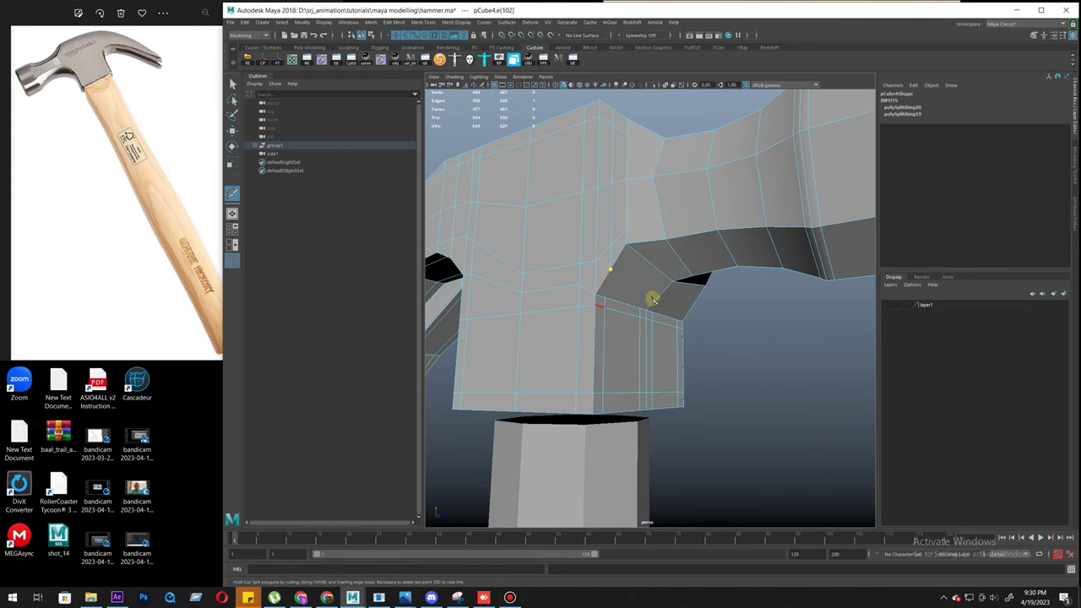
alt+drag(715, 325, 645, 319)
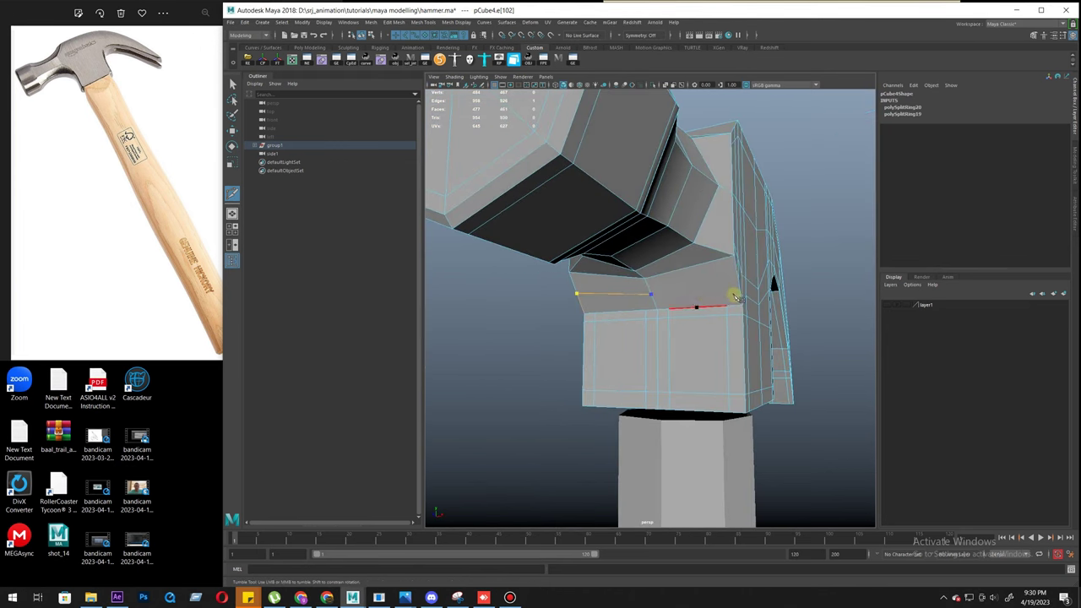
alt+drag(731, 295, 716, 299)
right_click(671, 301)
Step: Select the two newly cut edges under the striking side, adjust their height to round the corner, and preview the smoothed mesh
alt+drag(591, 313, 718, 297)
click(625, 280)
shift+click(700, 299)
drag(661, 231, 660, 225)
alt+drag(655, 276, 673, 285)
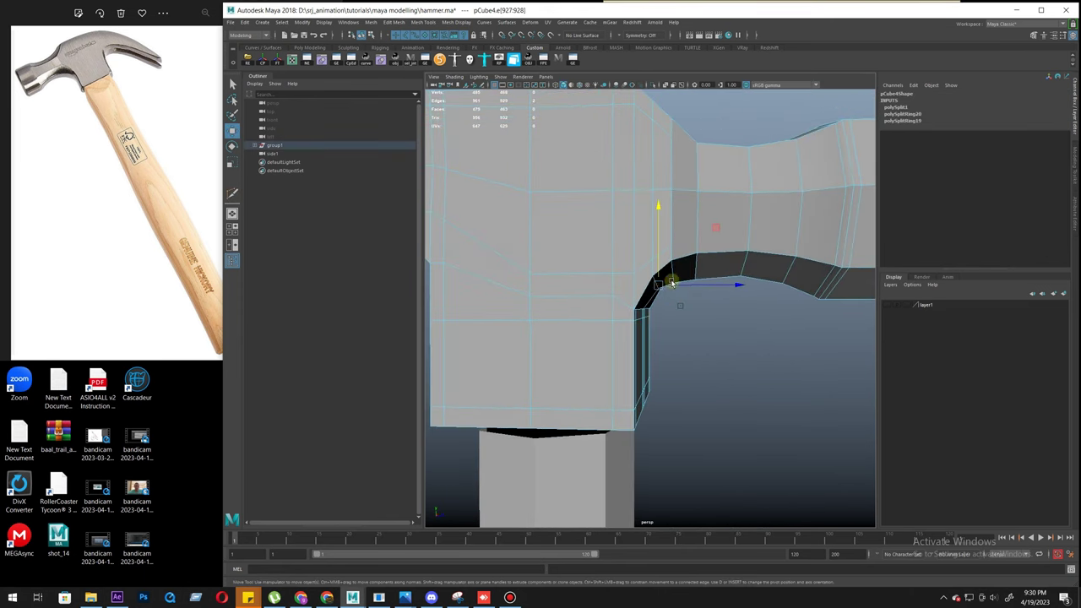
alt+drag(717, 231, 700, 279)
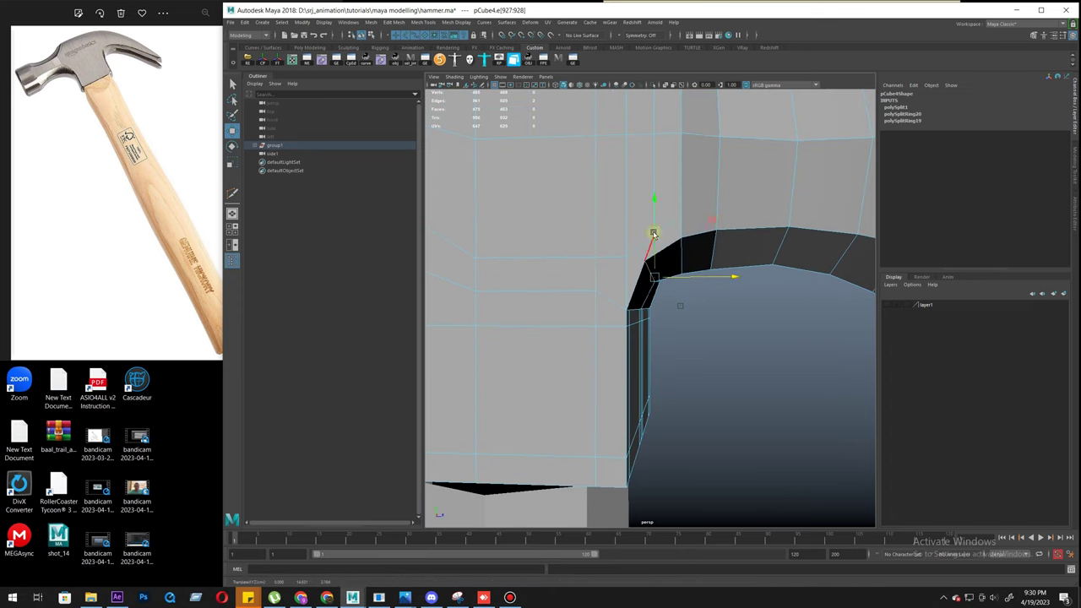
click(655, 231)
key(3)
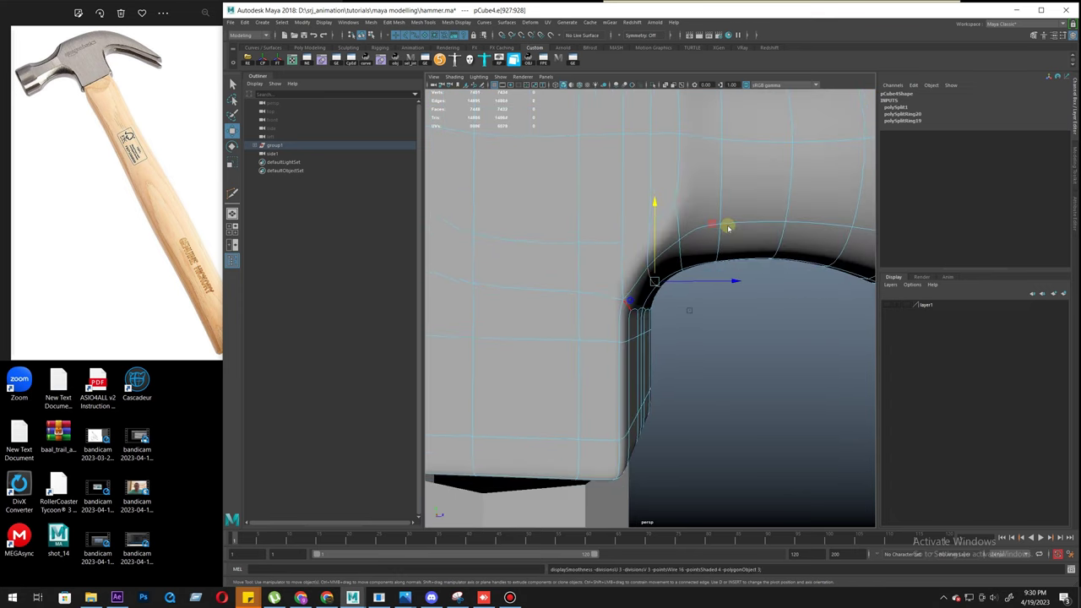
Step: Examine the smoothed head in object mode from the side and from the striking end, focusing on the corner under the neck
click(760, 320)
alt+drag(729, 372, 659, 368)
right_drag(645, 331, 782, 227)
click(765, 330)
alt+right_drag(776, 391, 541, 362)
alt+drag(536, 359, 560, 361)
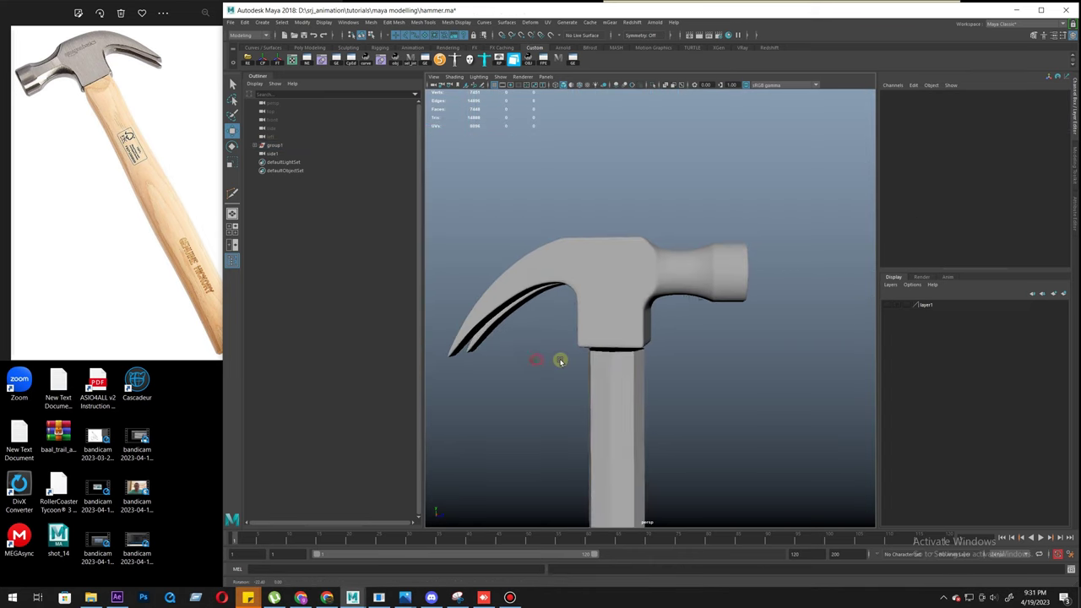
alt+right_drag(560, 361, 622, 362)
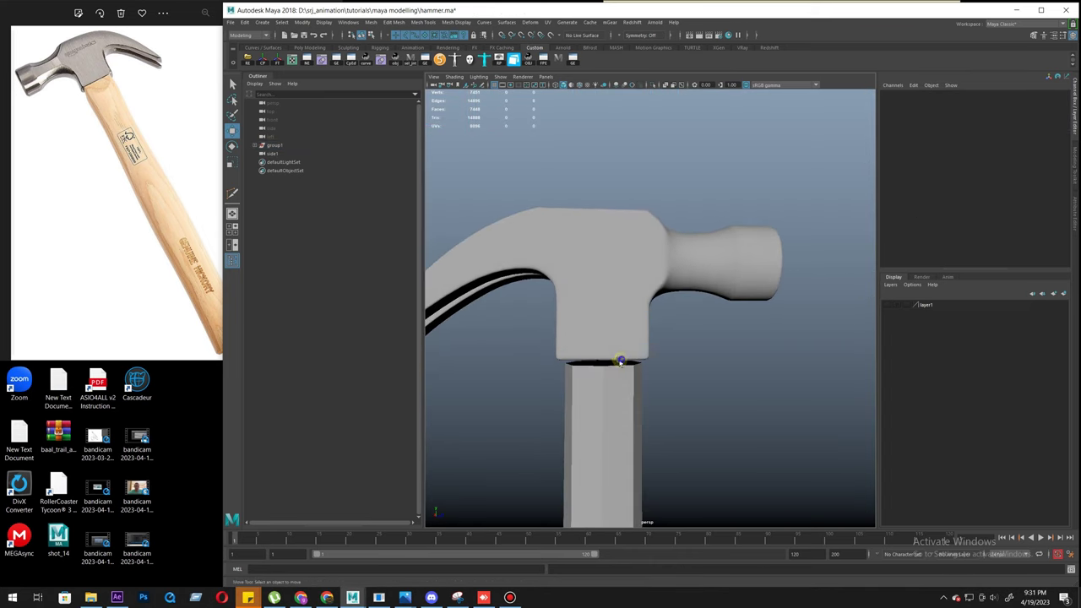
alt+drag(640, 364, 550, 350)
alt+right_drag(549, 350, 619, 325)
click(619, 288)
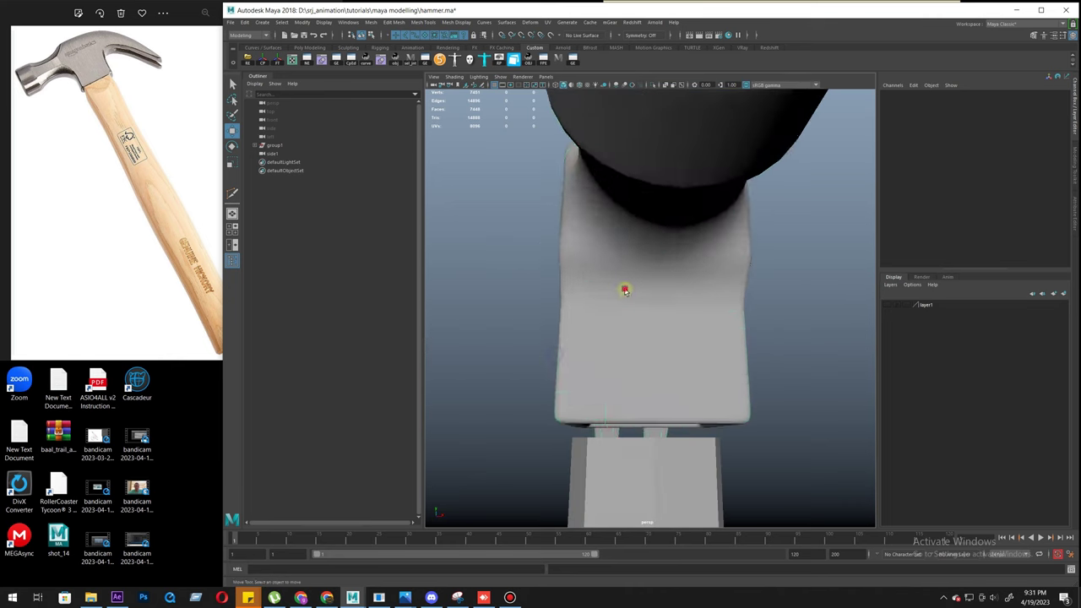
alt+drag(592, 336, 635, 292)
Step: Extrude the vertical side edges where the neck meets the head, reselect them, and preview the smoothed mesh
key(1)
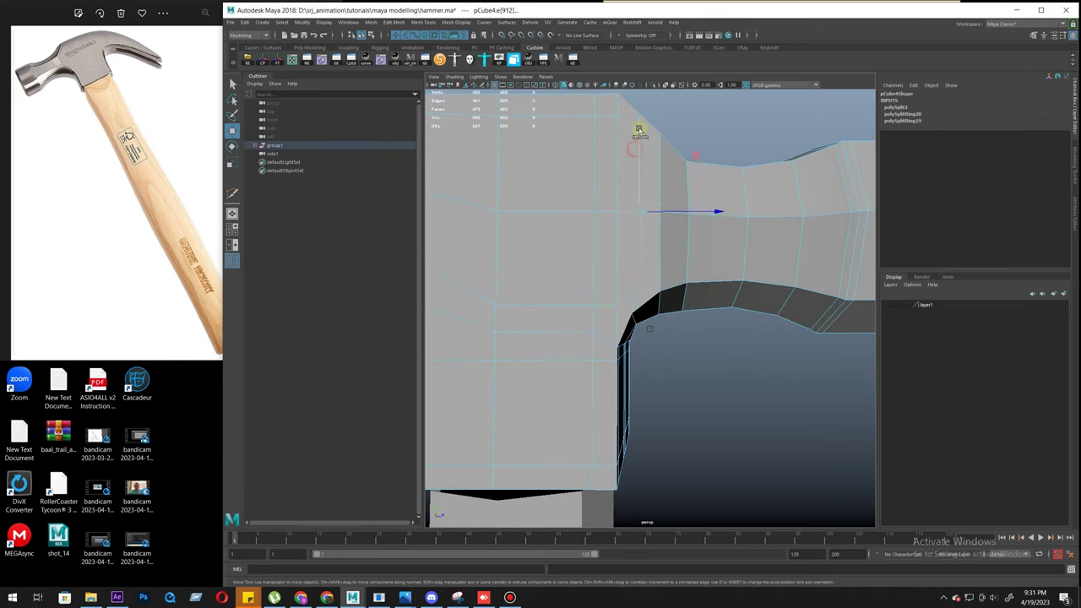
key(ctrl+e)
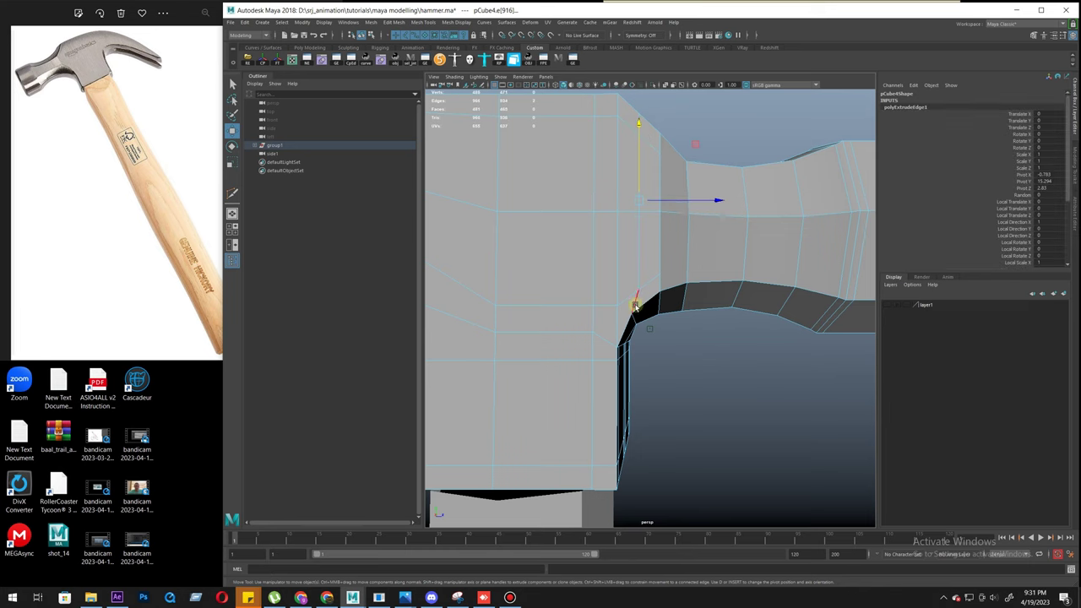
click(645, 270)
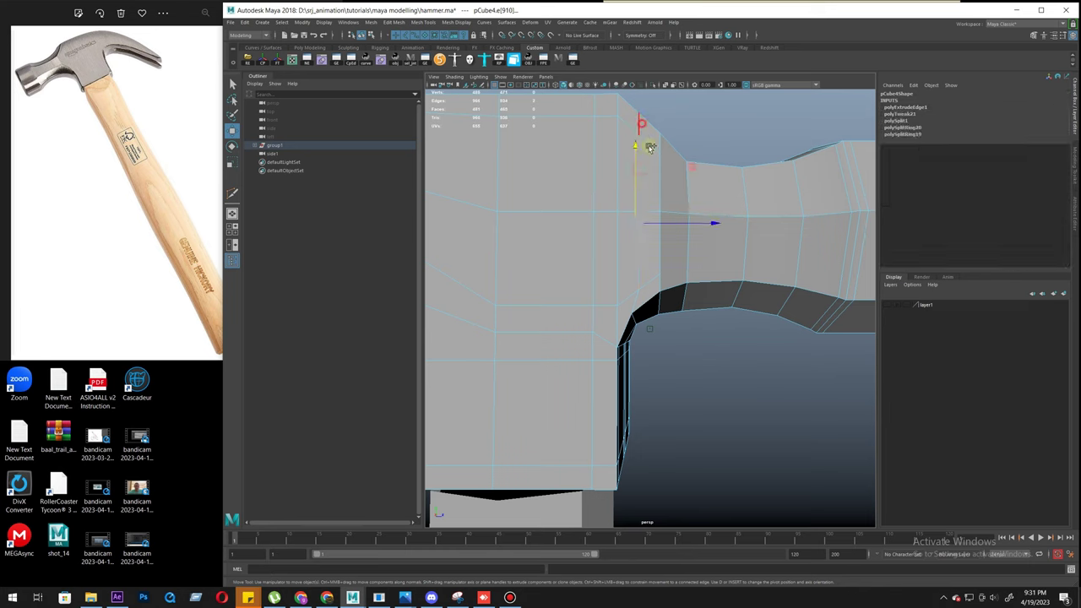
drag(700, 213, 648, 279)
click(712, 200)
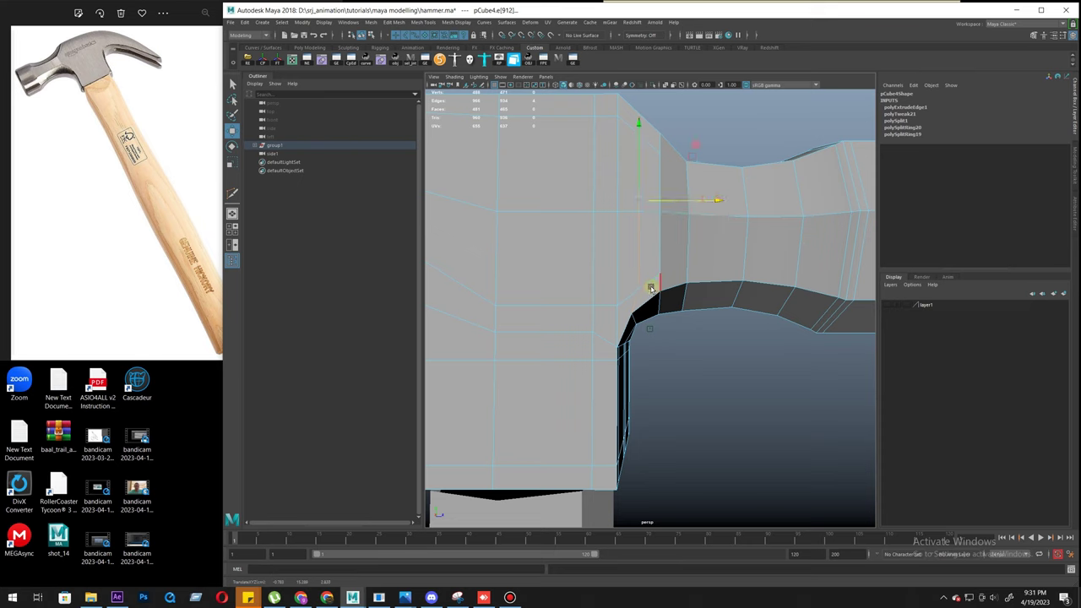
drag(644, 292, 631, 322)
key(ctrl+z)
click(693, 233)
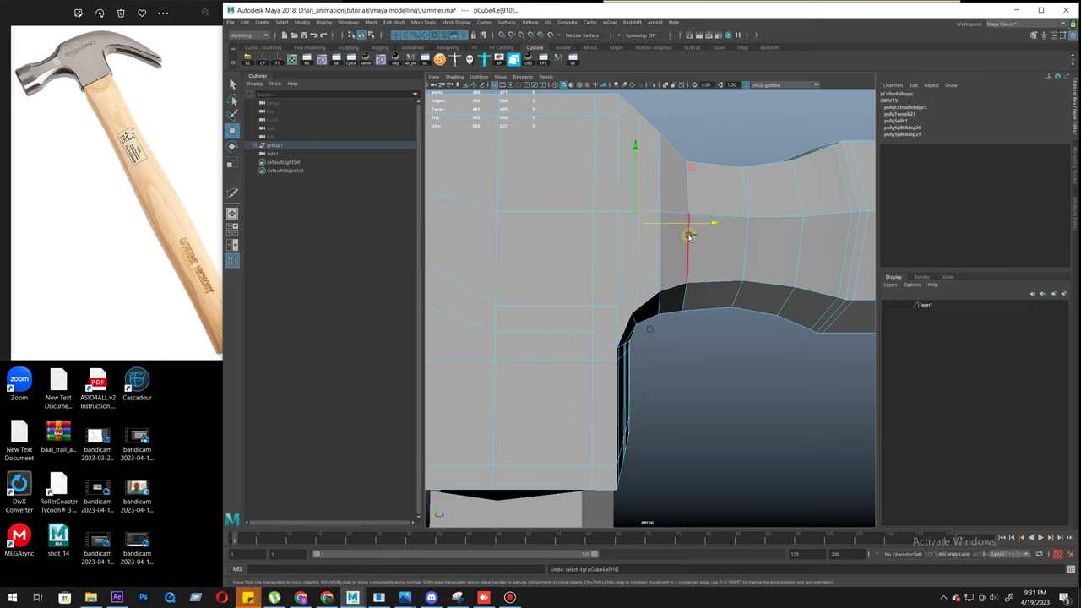
key(3)
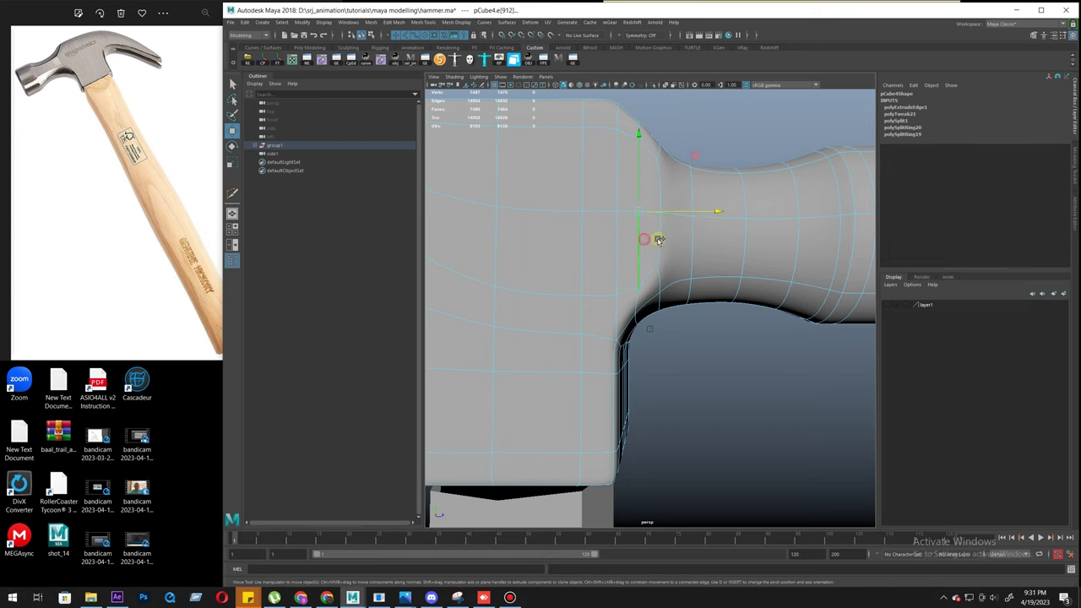
Step: Try shifting the side edges at the neck base toward the head, undo the move, and compare smoothed and unsmoothed views
click(694, 211)
drag(694, 211, 664, 209)
key(ctrl+z)
alt+drag(634, 244, 552, 285)
alt+drag(629, 269, 572, 265)
key(1)
alt+drag(678, 278, 573, 280)
key(3)
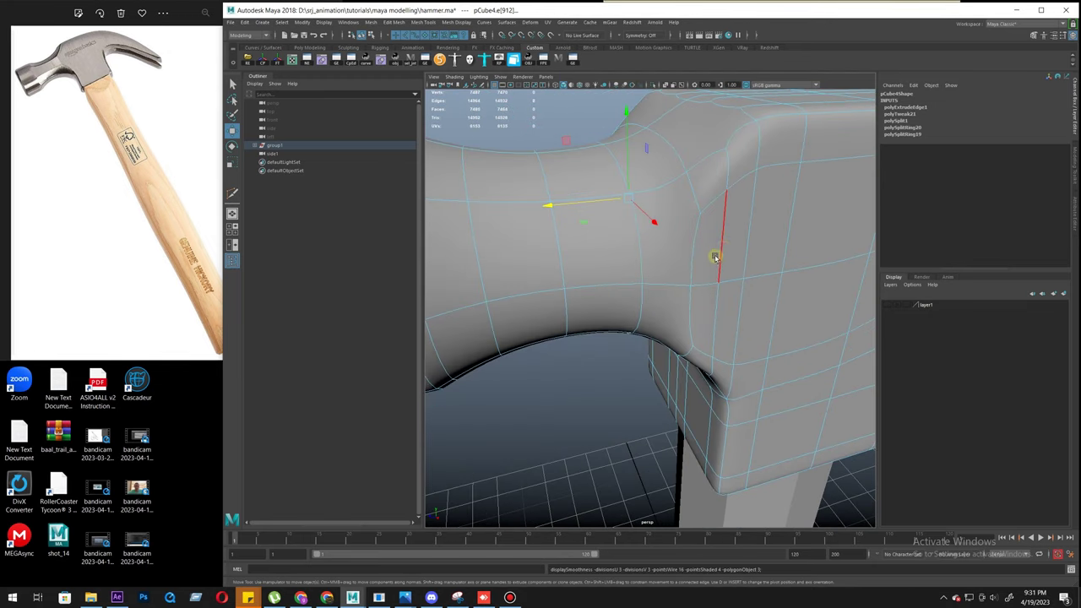
Step: Try selecting and moving the edge loop at the neck base, and check the mesh in unsmoothed and smoothed display
double_click(724, 247)
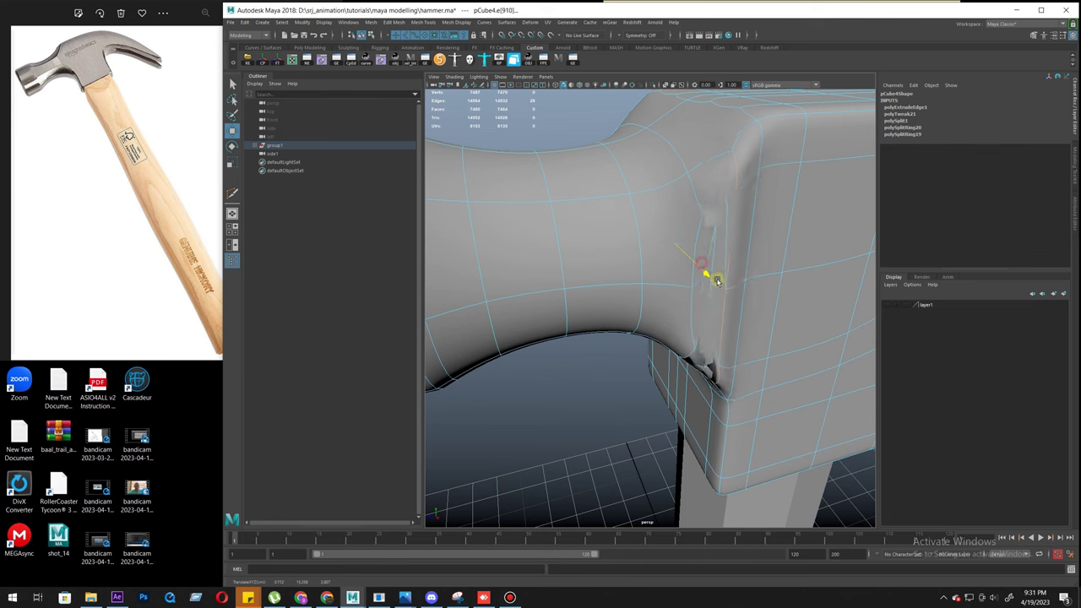
key(1)
key(F8)
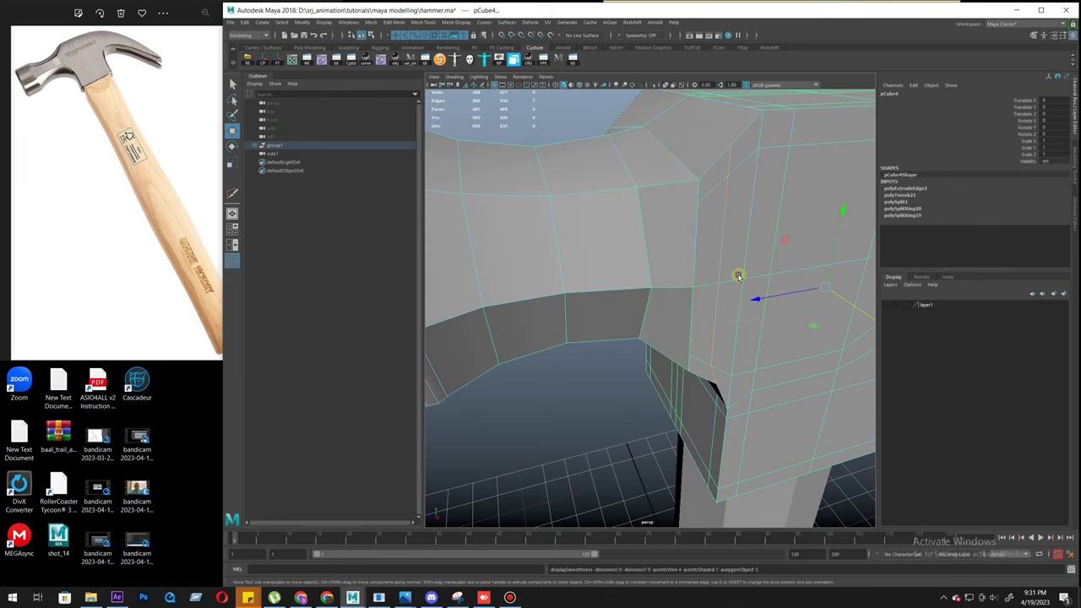
key(3)
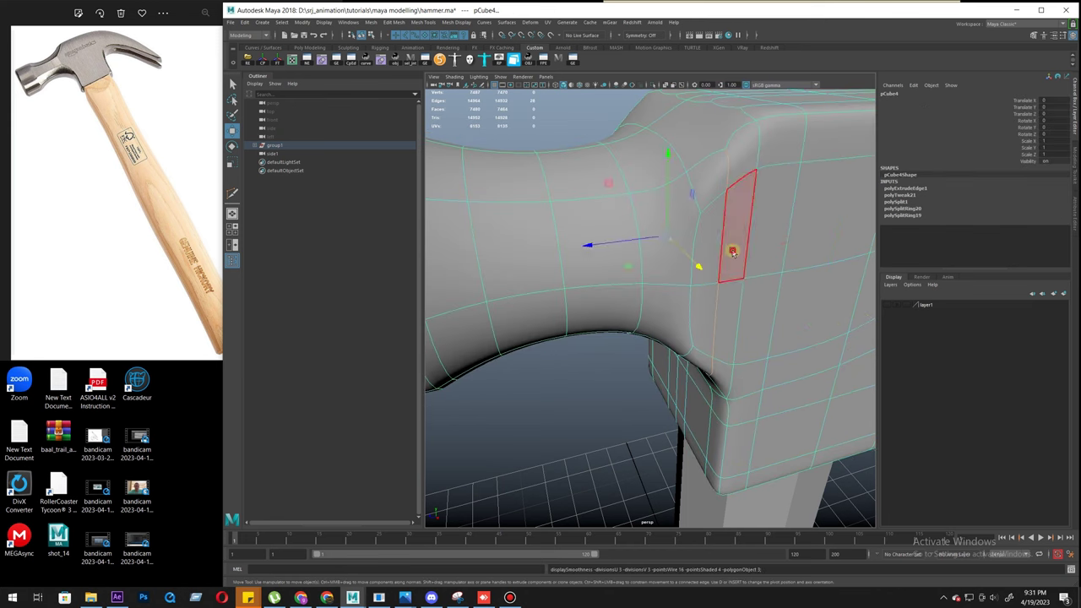
Step: Try deleting the narrow face beside the neck base and pulling its open border edge, and undo these changes
key(F11)
click(731, 250)
key(Delete)
key(F10)
click(724, 229)
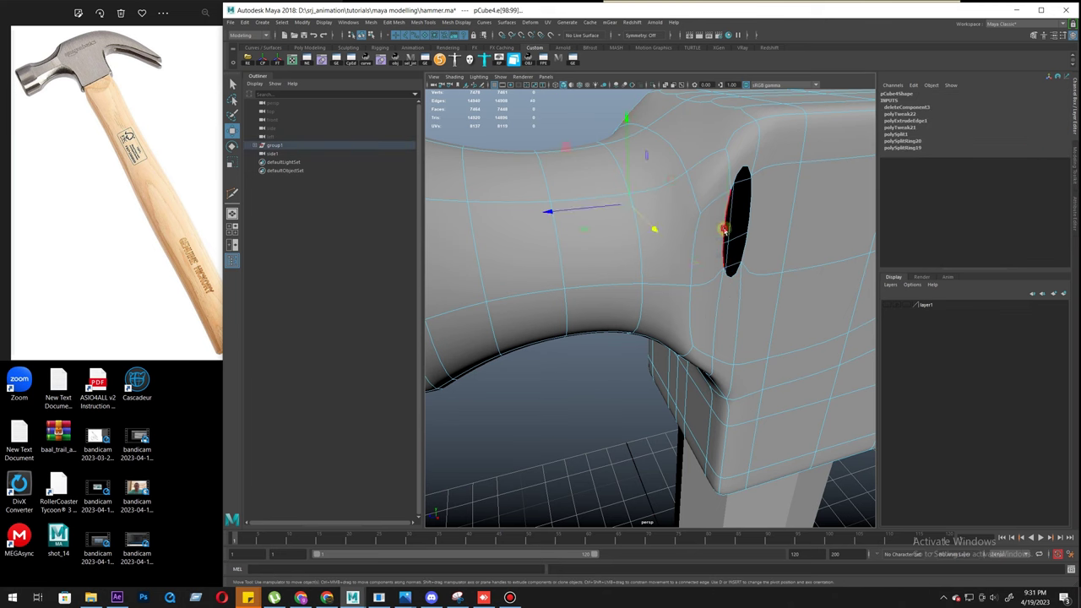
drag(718, 227, 680, 240)
key(ctrl+z)
key(ctrl+z)
key(ctrl+z)
key(ctrl+z)
key(ctrl+z)
Step: Delete the head mesh's construction history, try moving the two side edges at the neck base, and undo the move
key(F8)
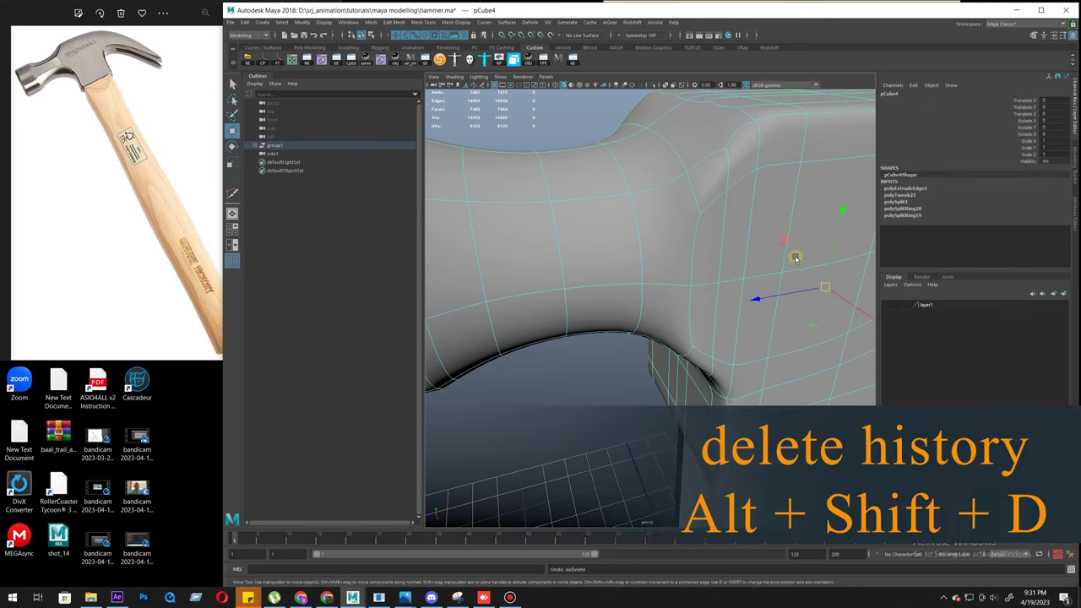
key(alt+shift+d)
key(F10)
click(719, 232)
shift+click(712, 311)
drag(721, 277, 603, 234)
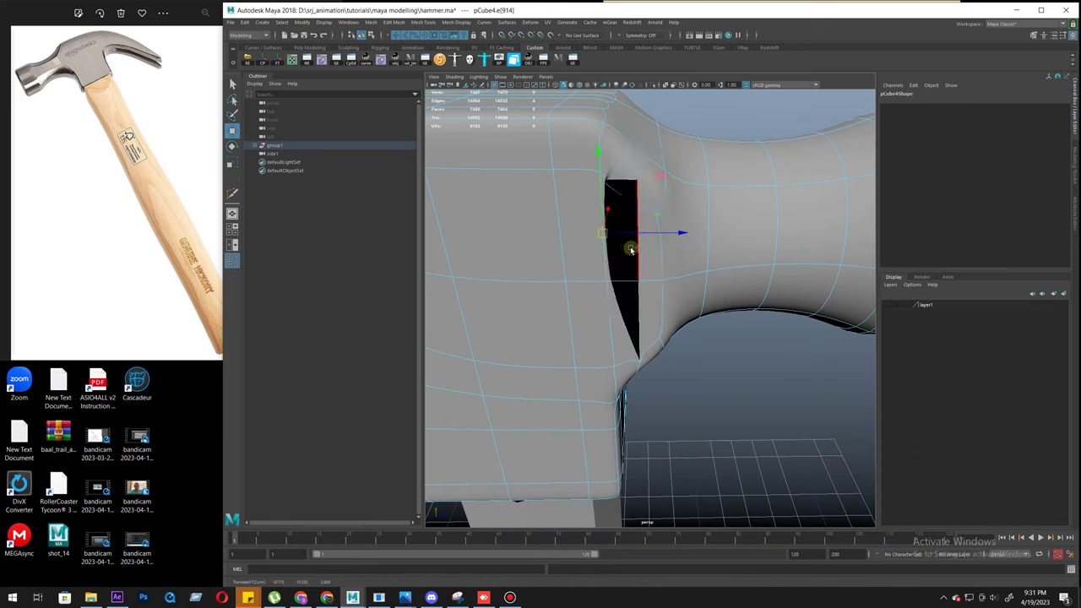
key(ctrl+z)
Step: Reselect the side edges at the neck base, try moving them on the unsmoothed mesh, and undo back to the smoothed preview
key(F11)
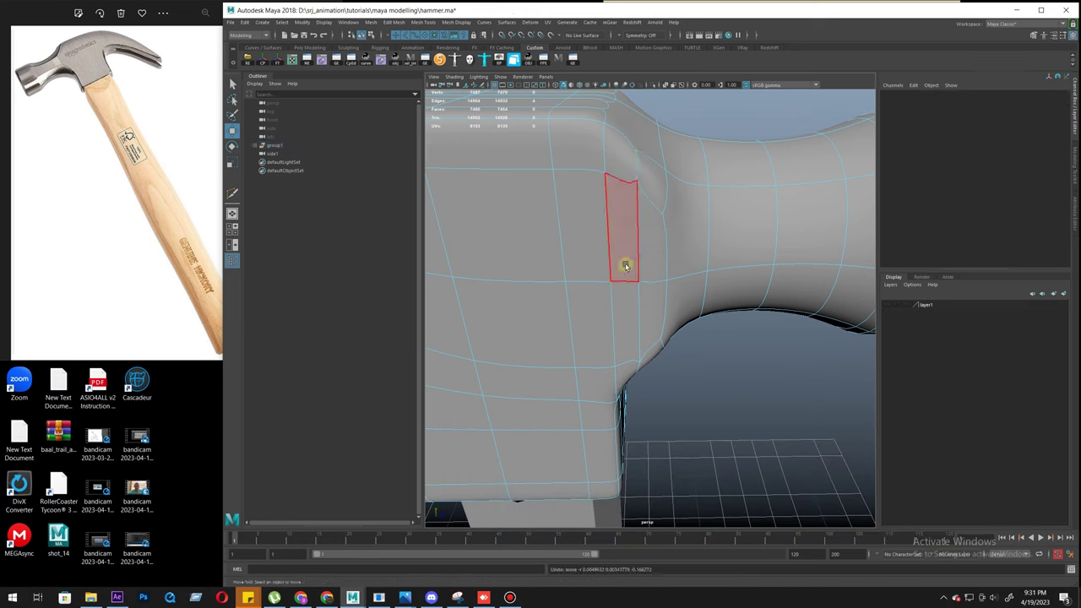
key(F10)
click(639, 253)
alt+drag(637, 312, 628, 258)
key(1)
alt+drag(635, 218, 634, 280)
key(ctrl+z)
key(3)
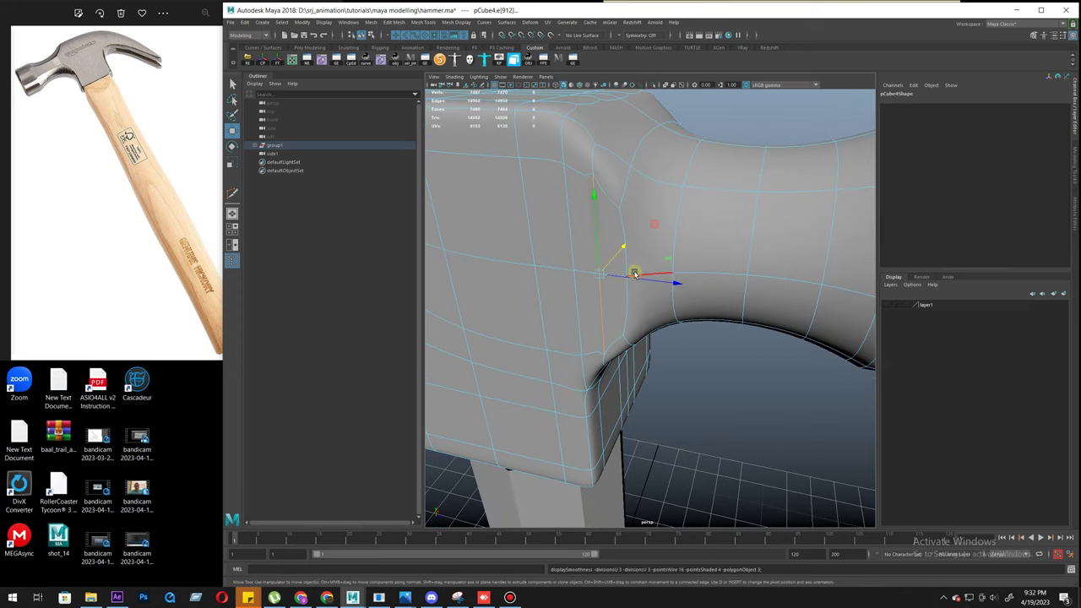
Step: Delete the narrow side faces beside the neck base and the overlapping extruded faces behind them, and show the unsmoothed mesh
click(589, 297)
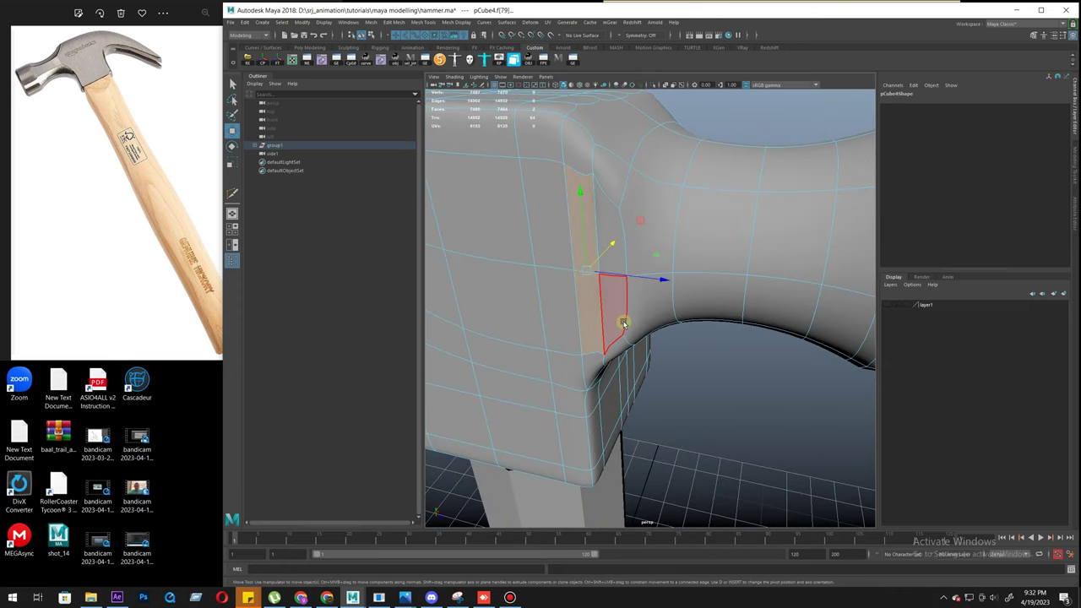
key(Delete)
click(597, 255)
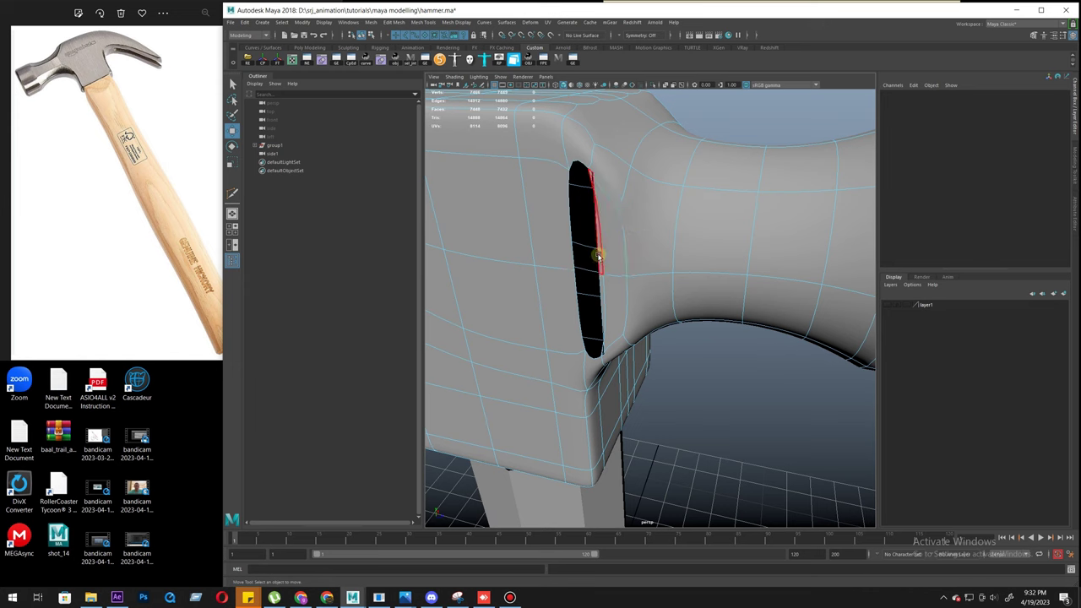
click(597, 287)
alt+right_drag(581, 304, 601, 292)
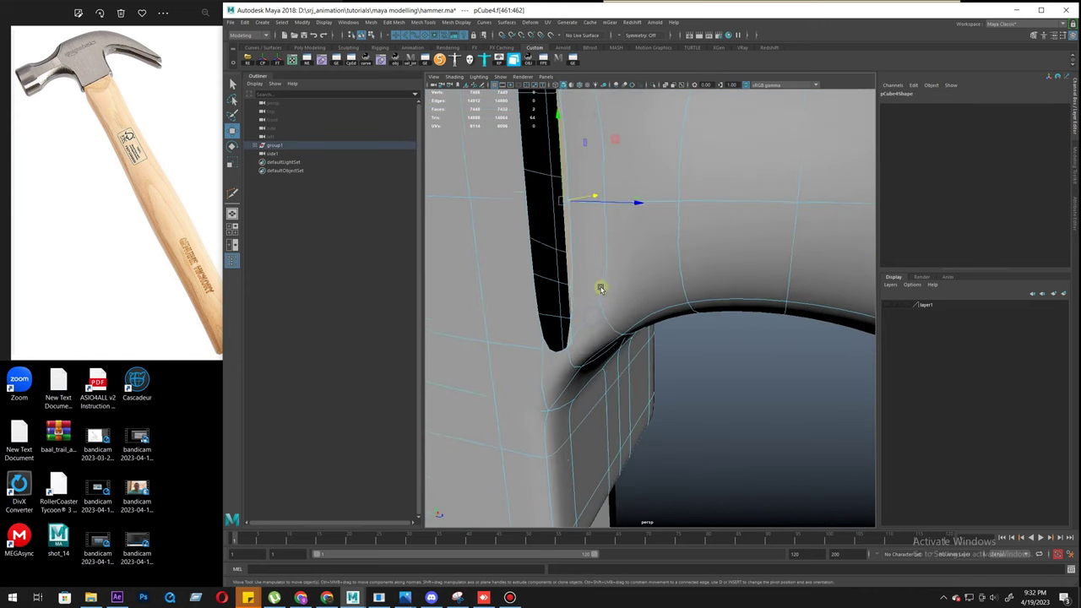
alt+drag(600, 292, 619, 350)
key(1)
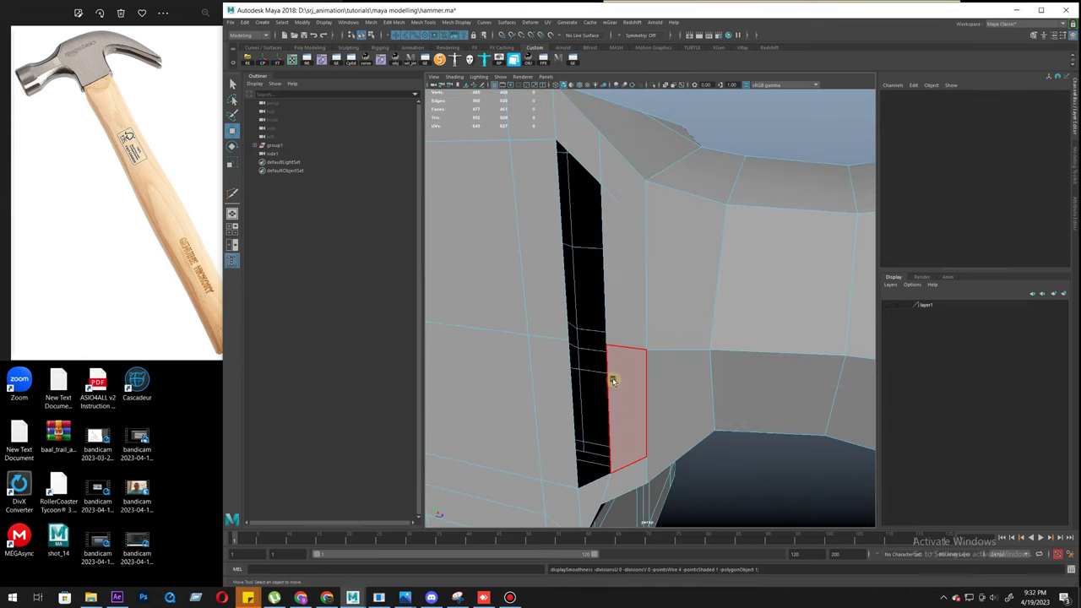
Step: Select the opposite border edges of the opening beside the neck base and close it with Bridge
key(F10)
click(561, 298)
mouse_move(576, 330)
alt+mouse_down()
mouse_move(576, 282)
mouse_move(584, 313)
alt+mouse_up()
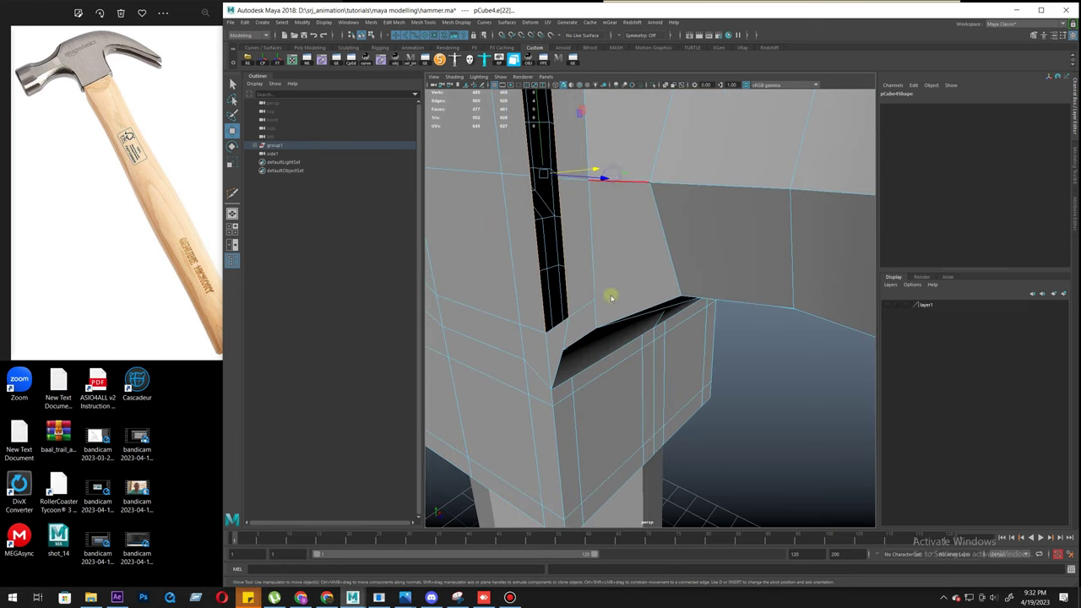
shift+right_drag(613, 175, 608, 309)
shift+right_drag(603, 265, 592, 277)
Step: Preview the smoothed head around the bridged area in object mode, and return it to the unsmoothed mesh
key(3)
mouse_move(623, 307)
alt+mouse_down()
mouse_move(575, 282)
mouse_move(608, 299)
alt+mouse_up()
click(691, 350)
alt+right_drag(611, 393, 512, 364)
click(647, 258)
key(1)
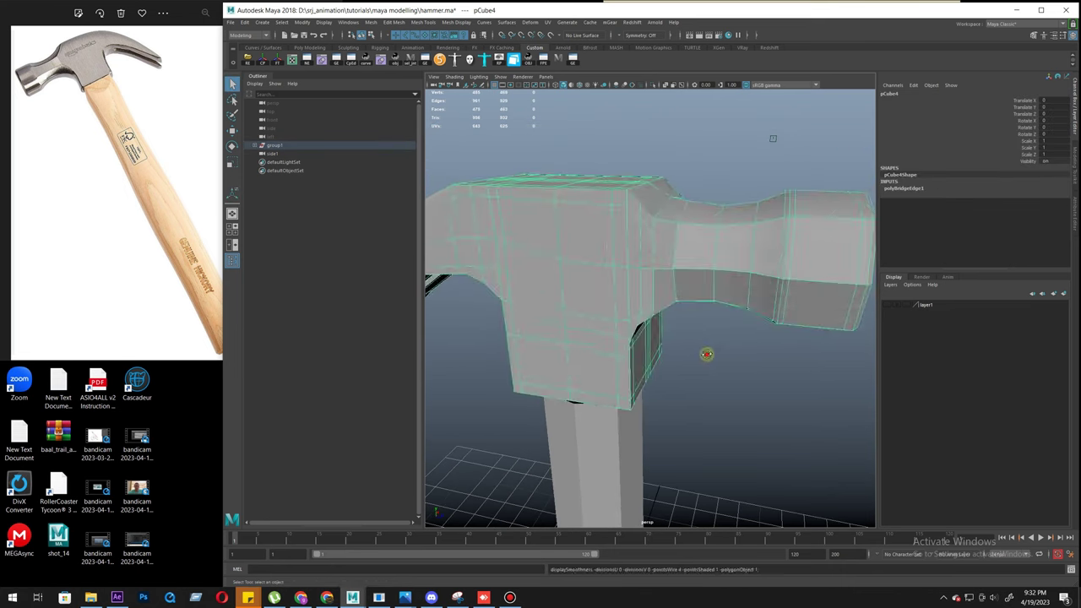
Step: Select the vertical side edges at the neck base on both sides of the head and reposition them to even out the junction
mouse_move(695, 355)
alt+mouse_down()
mouse_move(606, 330)
mouse_move(706, 353)
alt+mouse_up()
alt+right_drag(706, 353, 751, 309)
alt+drag(675, 352, 683, 339)
right_drag(663, 296, 653, 219)
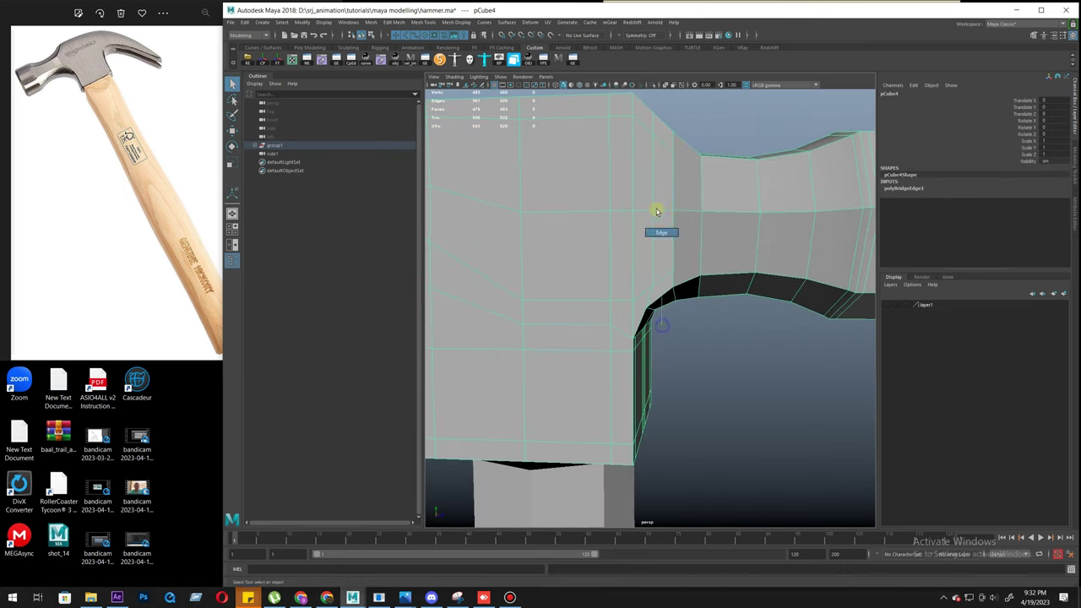
click(653, 221)
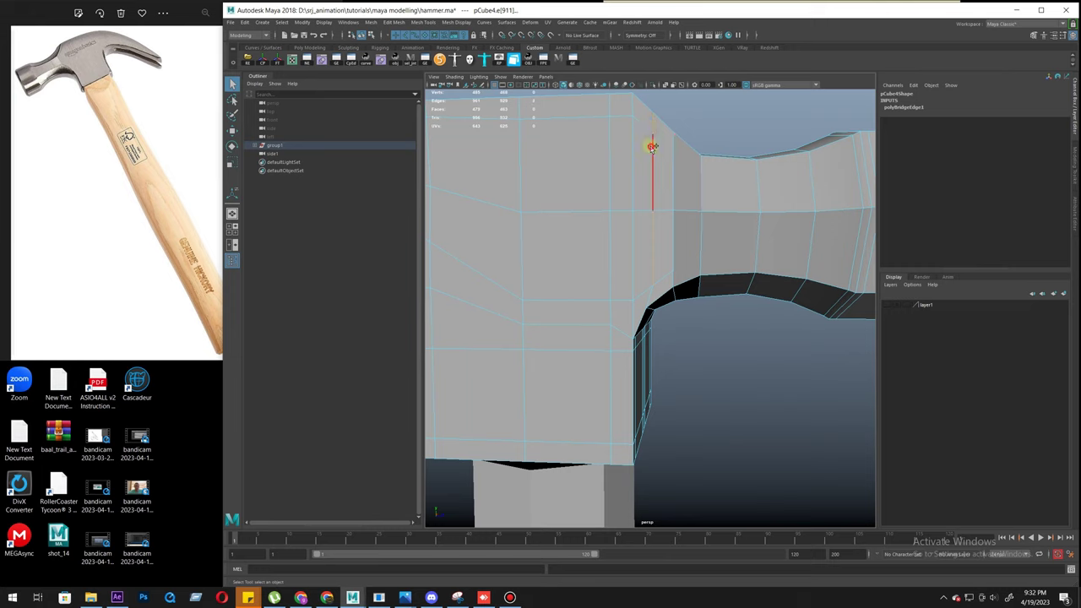
key(w)
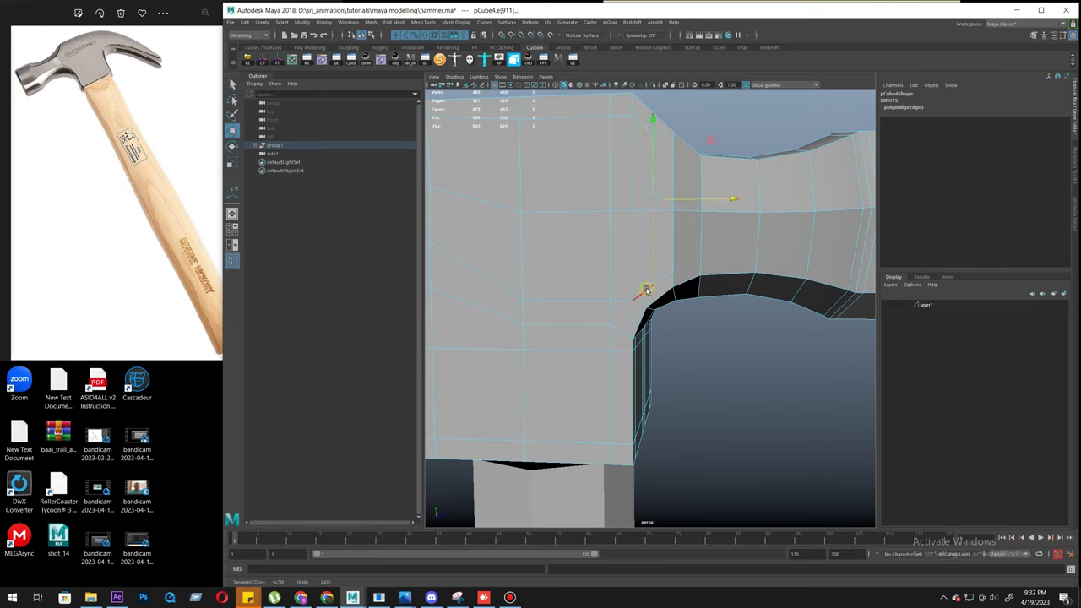
mouse_move(650, 311)
alt+mouse_down()
mouse_move(608, 307)
mouse_move(673, 295)
mouse_move(647, 214)
mouse_move(648, 291)
alt+mouse_up()
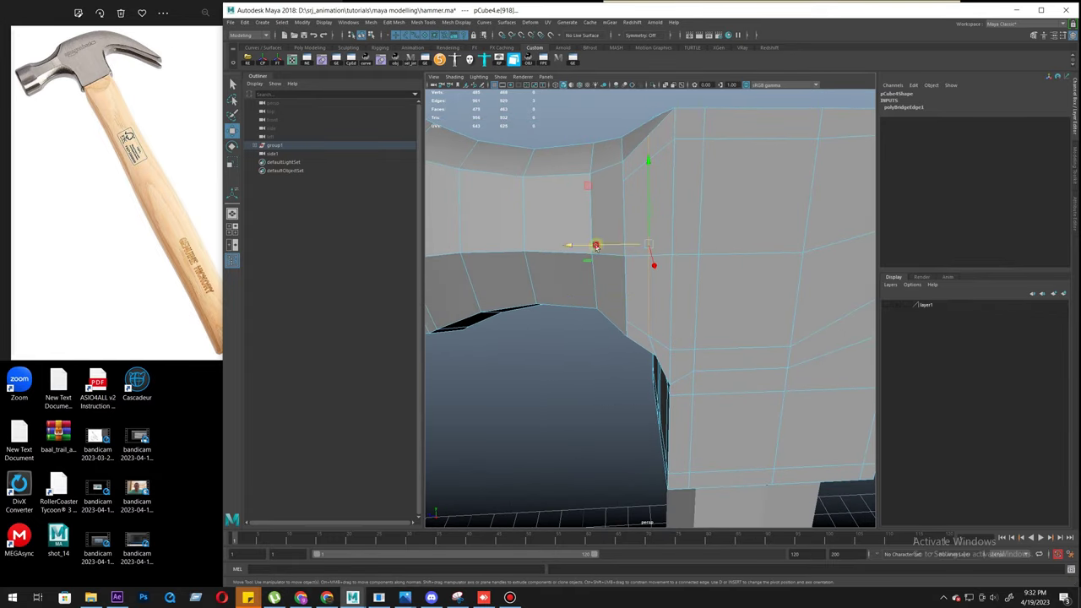
alt+drag(596, 250, 651, 332)
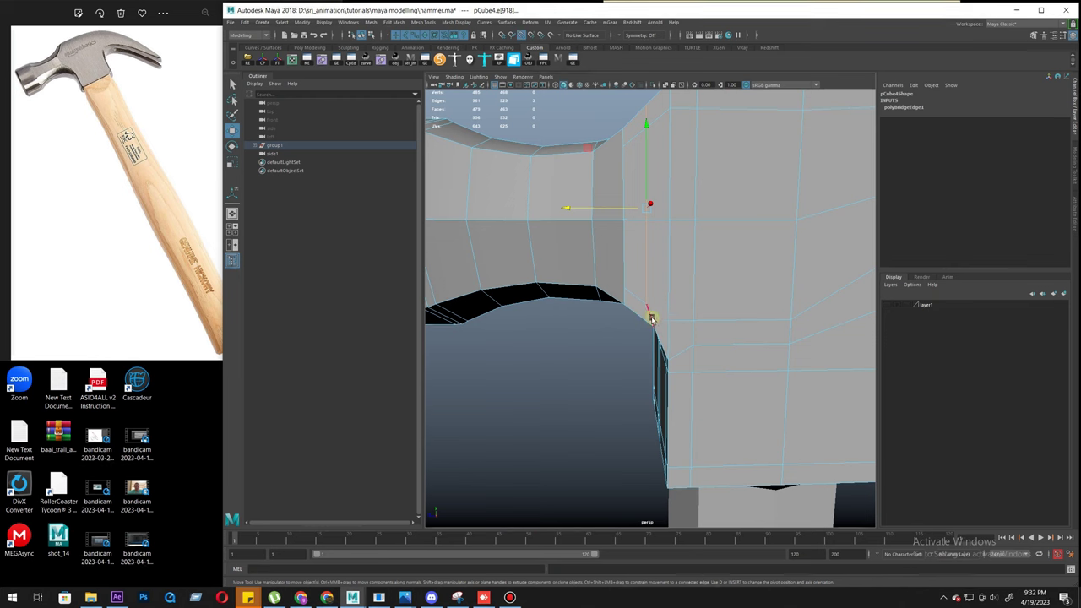
alt+drag(723, 274, 676, 194)
alt+drag(609, 211, 668, 187)
Step: Cut a new edge across the top of the neck base with Multi-Cut, joining the side edges on both sides
shift+right_drag(665, 187, 610, 193)
alt+drag(595, 206, 632, 242)
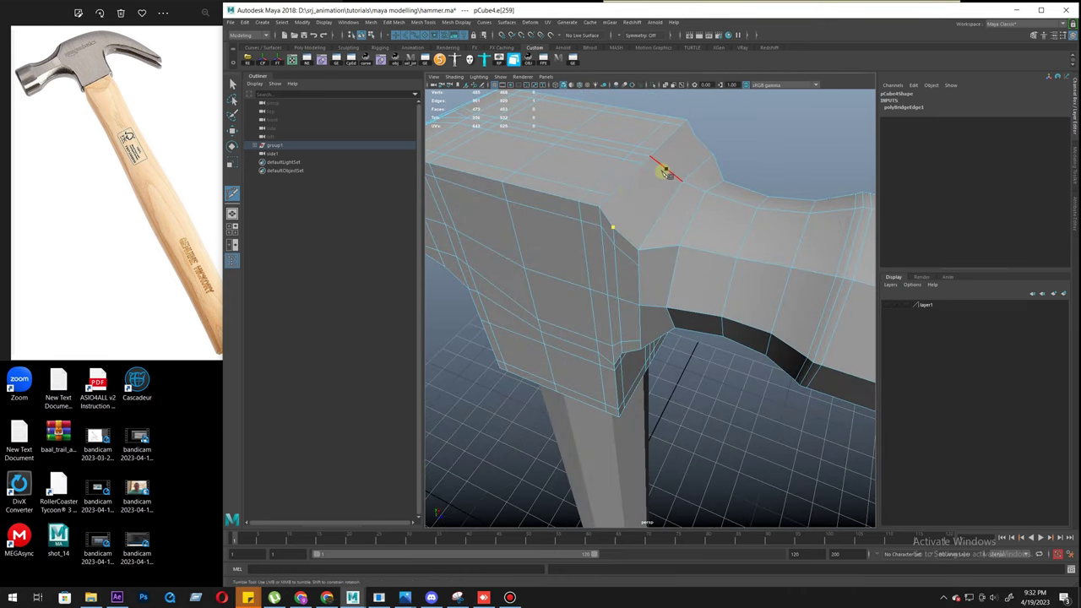
alt+drag(667, 165, 764, 327)
right_click(763, 268)
key(w)
Step: Adjust the middle vertex of the new cut on top of the neck base, and check the smoothed head in object mode
right_drag(702, 234, 629, 211)
click(659, 207)
alt+drag(676, 252, 674, 196)
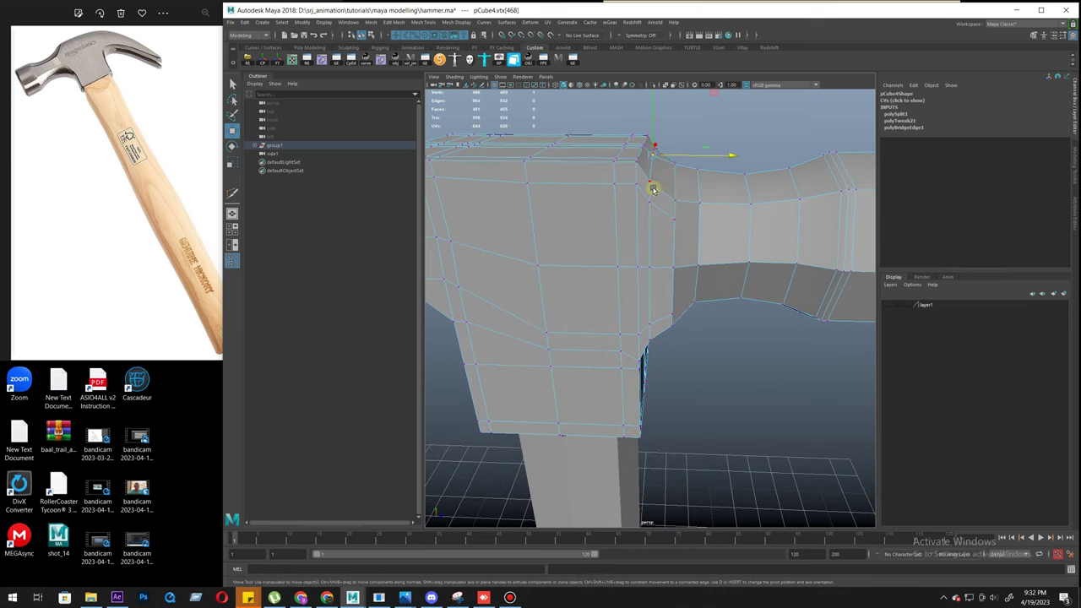
right_drag(657, 199, 732, 141)
key(3)
click(729, 141)
scroll(676, 240, down, 4)
mouse_move(668, 244)
alt+mouse_down()
mouse_move(565, 253)
mouse_move(476, 242)
mouse_move(476, 251)
mouse_move(476, 241)
mouse_move(663, 241)
alt+mouse_up()
click(657, 246)
key(1)
Step: Raise the middle vertices along the top of the neck base to round the transition into the neck
scroll(576, 299, up, 8)
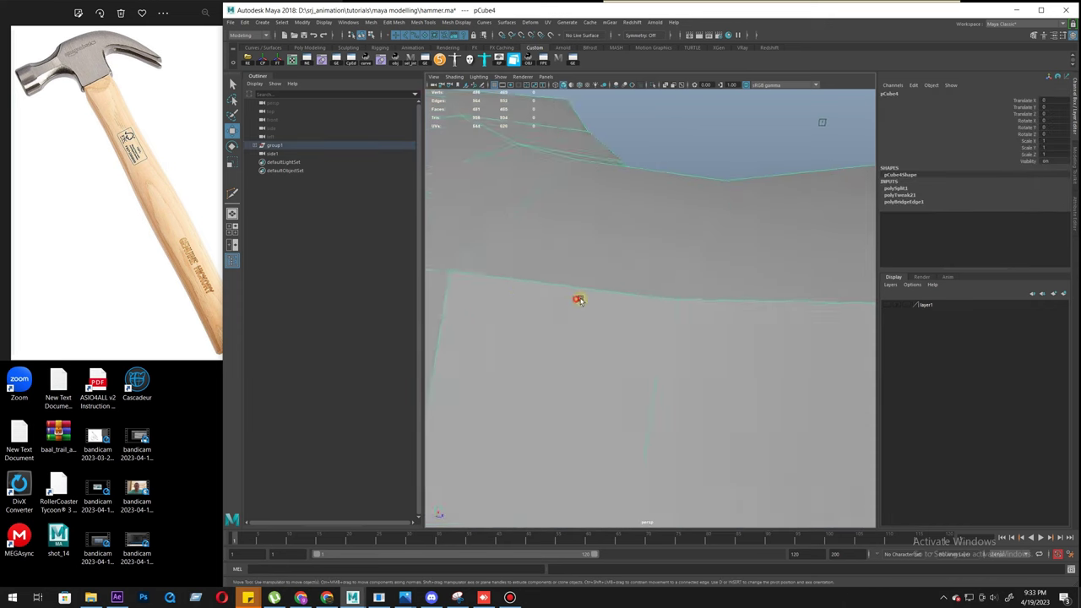
alt+drag(577, 302, 607, 295)
right_drag(680, 288, 651, 285)
click(626, 233)
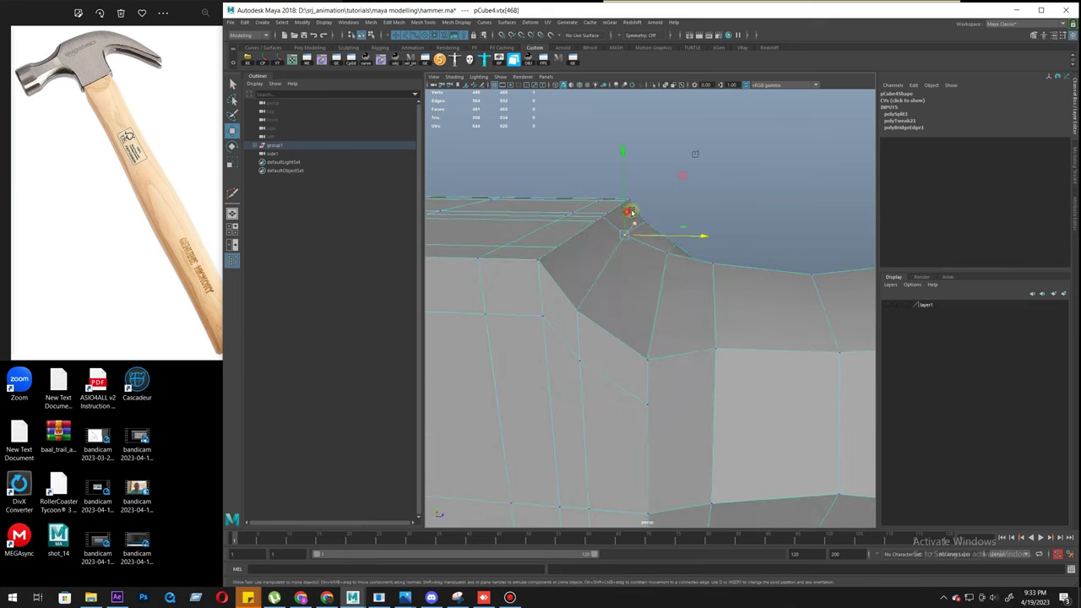
alt+drag(632, 212, 650, 201)
drag(635, 173, 636, 171)
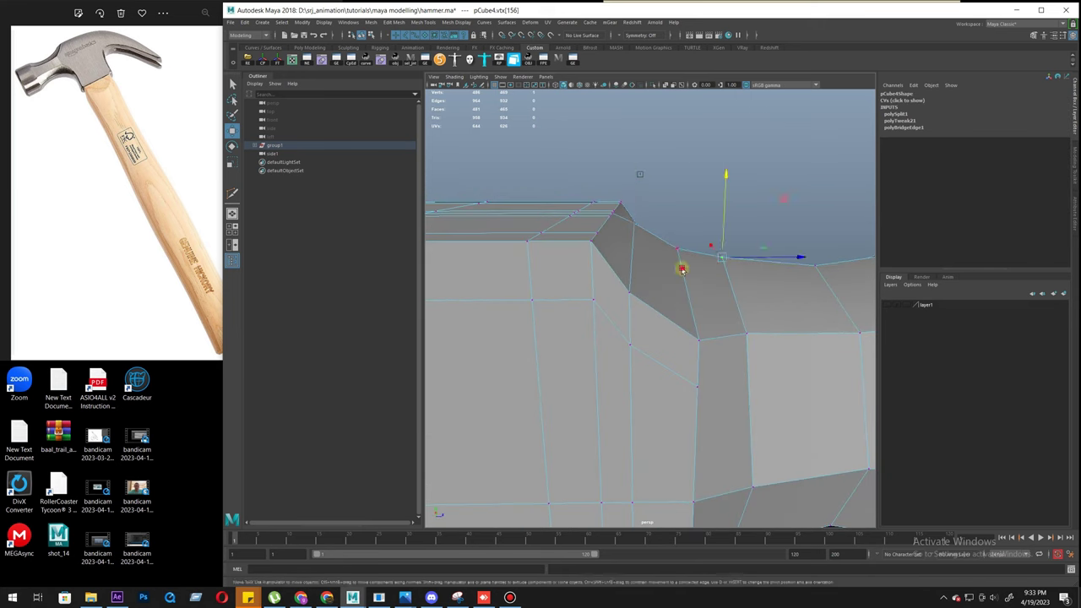
Step: Inspect the smoothed head around the neck junction from several angles in object mode, and return it to the unsmoothed mesh
key(3)
right_drag(653, 319, 731, 239)
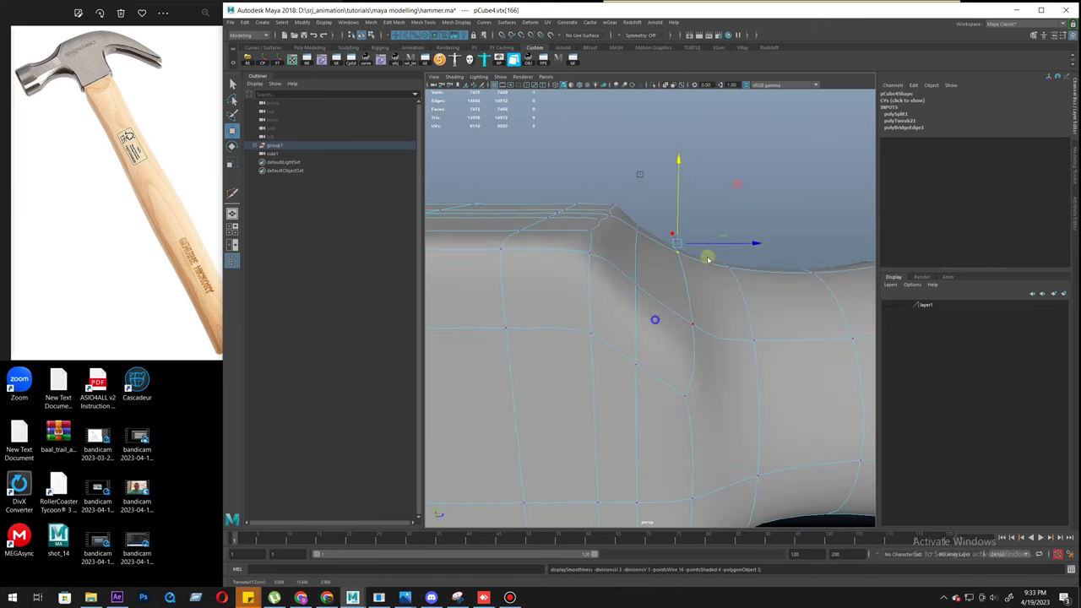
click(734, 221)
alt+drag(716, 313, 646, 380)
alt+right_drag(645, 381, 386, 369)
alt+drag(532, 372, 673, 401)
click(645, 369)
key(1)
alt+right_drag(645, 370, 627, 388)
key(3)
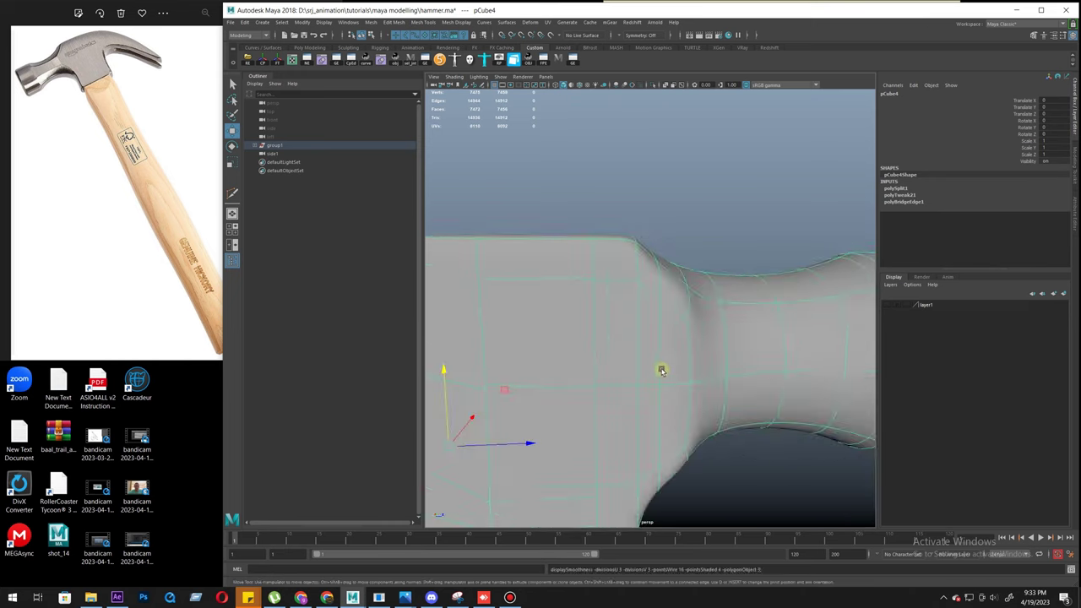
click(761, 226)
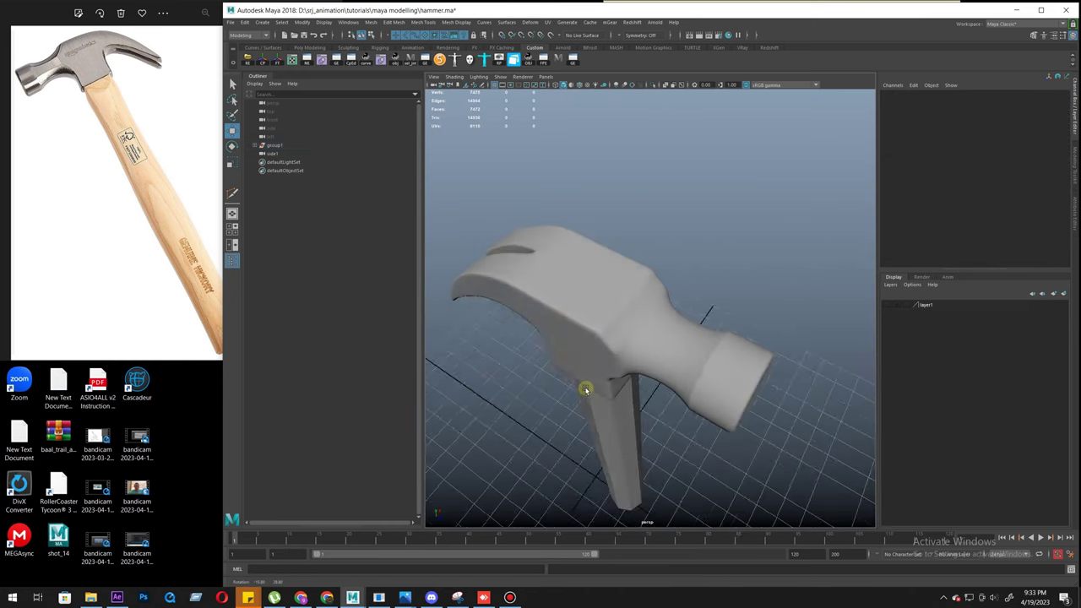
click(656, 367)
key(1)
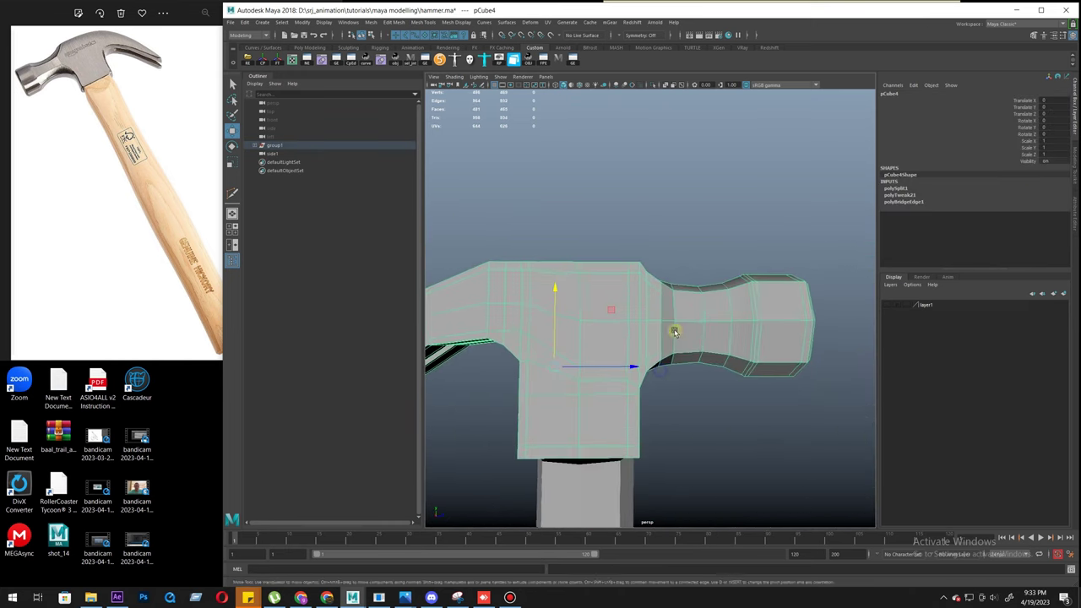